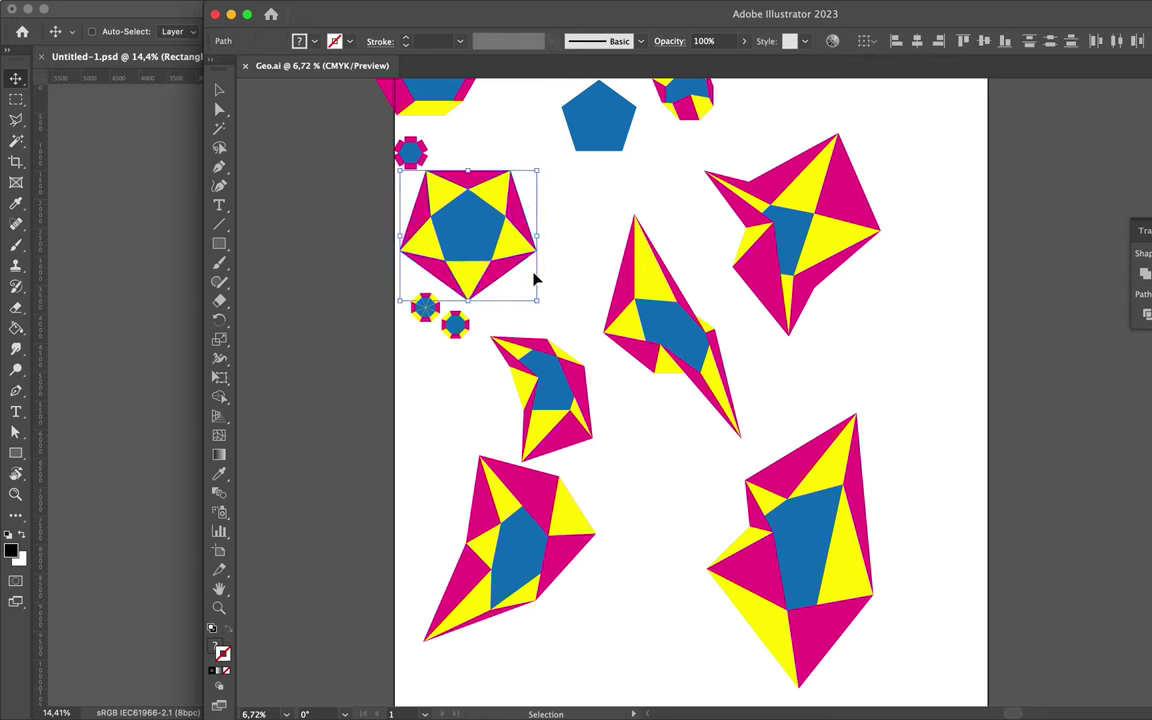
- Move the pentagon star, then pull its top and left anchors up into new corners
mouse_move(530, 238)
left_mouse_down()
mouse_move(505, 430)
mouse_move(586, 456)
left_mouse_up()
key("a")
left_click(443, 413)
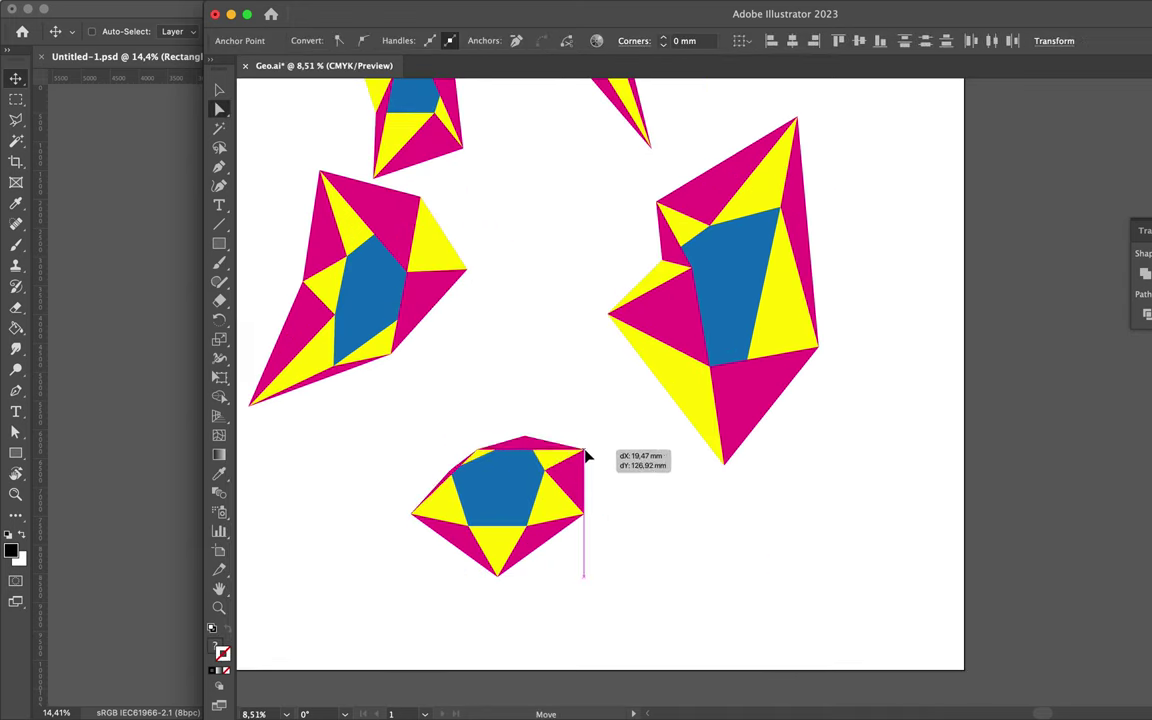
scroll(563, 455, "up", 3)
left_click_drag(612, 411, 572, 343)
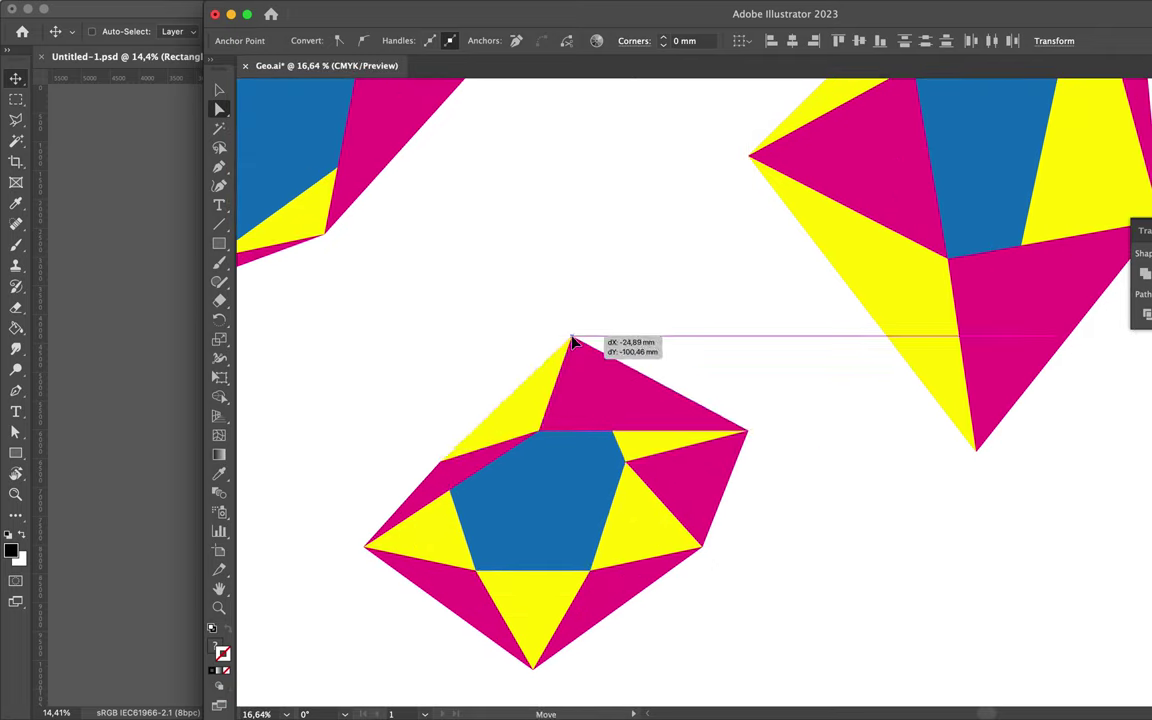
left_click_drag(447, 468, 390, 328)
- Drag the star's bottom tip and lower-left corners down and outward
scroll(491, 571, "down", 2)
left_click_drag(551, 605, 553, 600)
left_click_drag(500, 507, 455, 520)
mouse_move(556, 600)
left_mouse_down()
mouse_move(521, 628)
mouse_move(343, 671)
left_mouse_up()
- Using Outline view, select the lower triangle's anchors and move the lower and right anchors
key("ctrl+y")
left_click(617, 545)
left_click(627, 527)
left_click(352, 672)
key("ctrl+y")
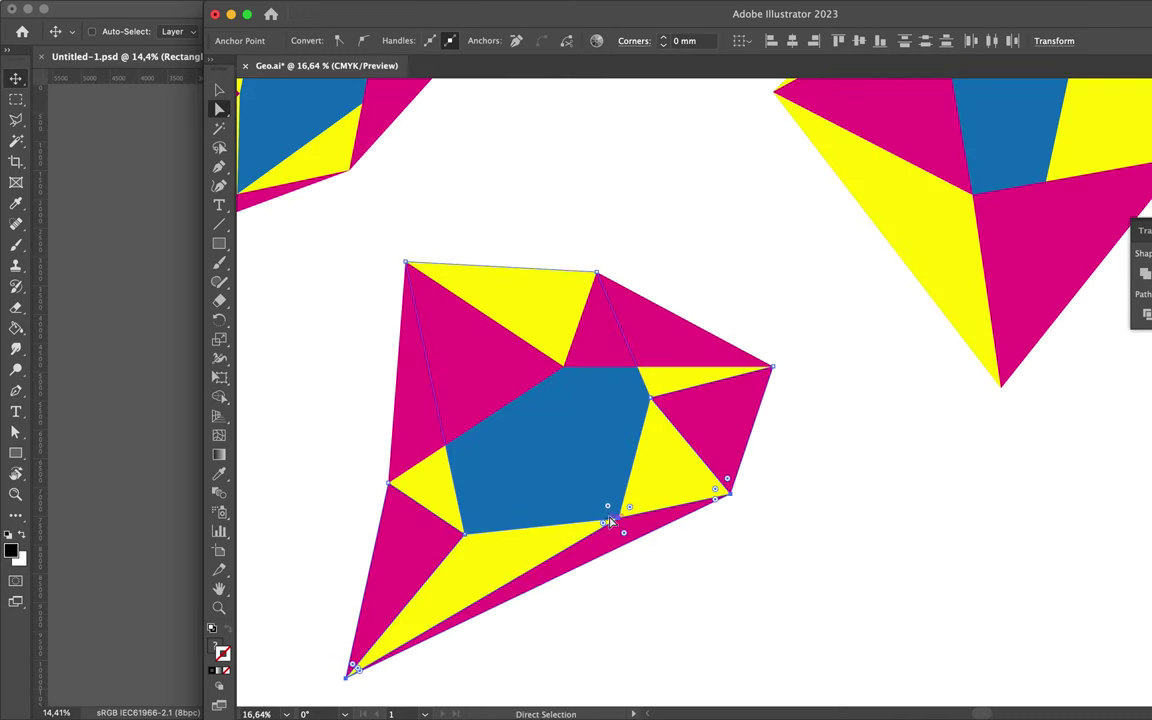
left_click_drag(614, 507, 583, 550)
mouse_move(684, 553)
left_mouse_down()
mouse_move(695, 583)
mouse_move(681, 615)
left_mouse_up()
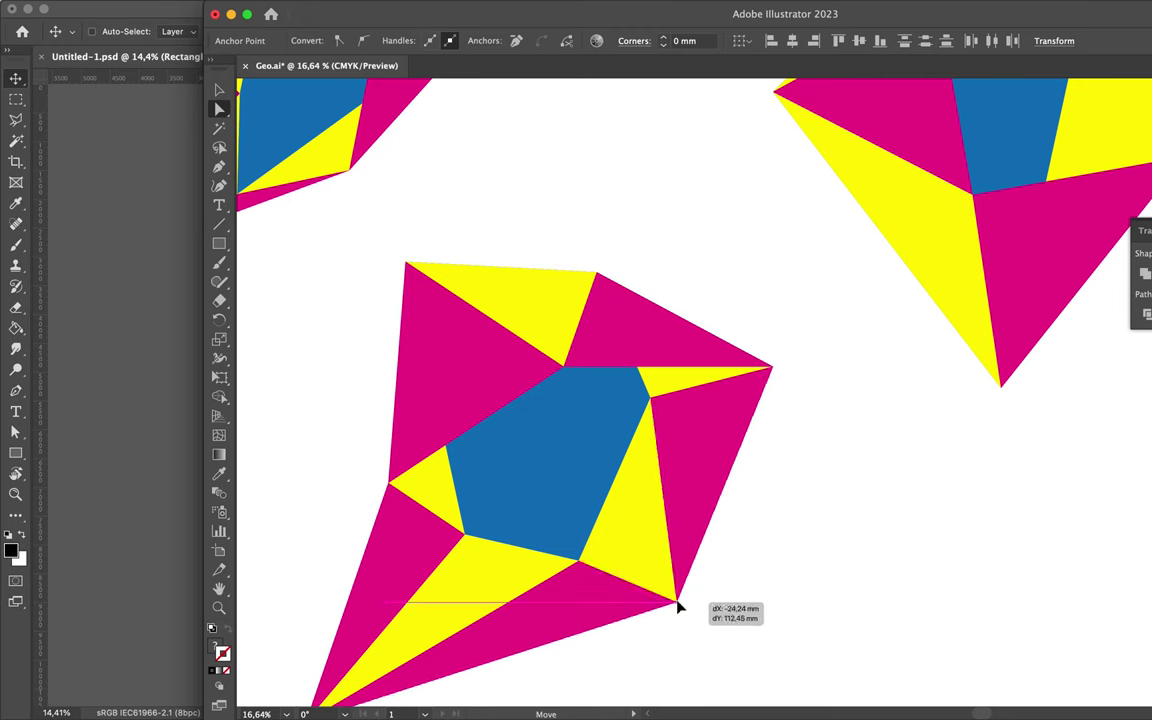
left_click_drag(772, 367, 802, 372)
- Push the right corner outward, then drag the reshaped polygon into the Photoshop poster
key("ctrl+y")
key("ctrl+y")
left_click_drag(645, 398, 689, 432)
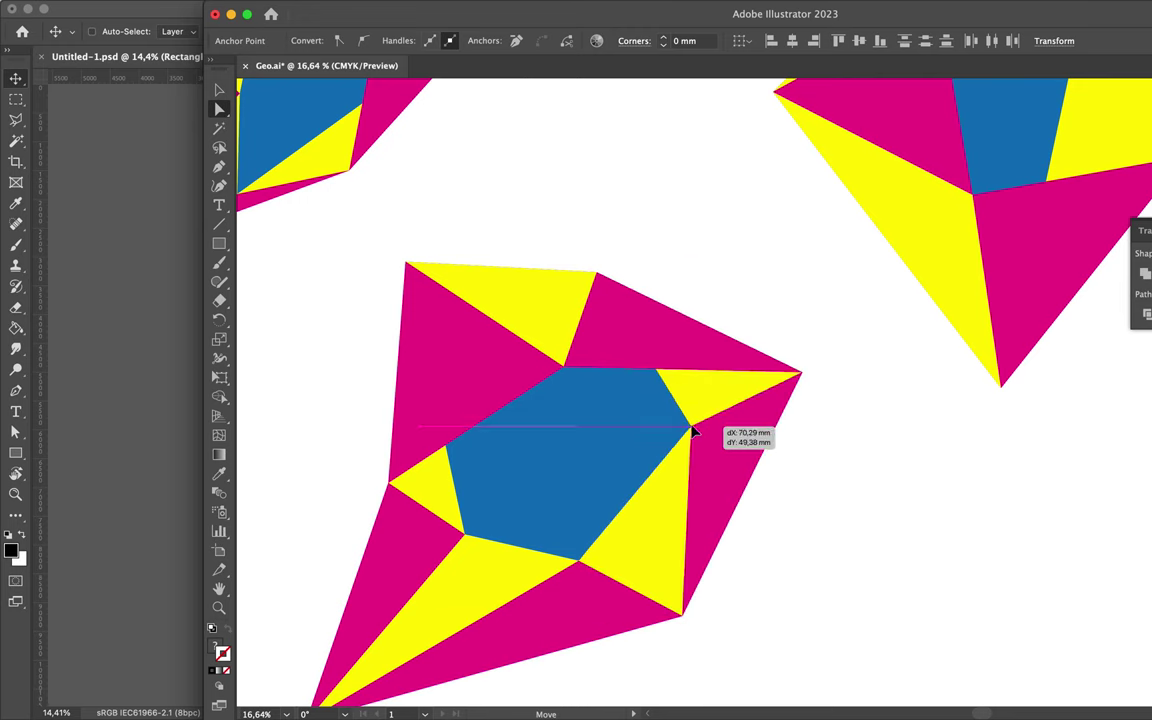
key("ctrl+0")
left_click(488, 453)
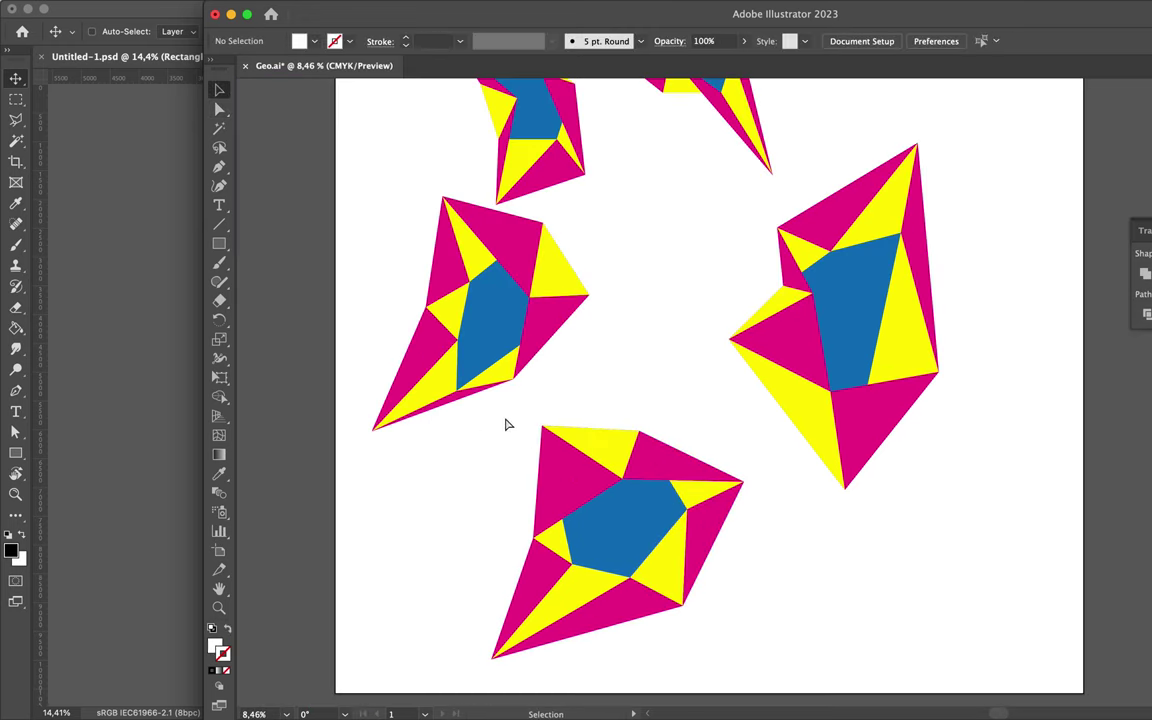
left_click_drag(550, 445, 647, 410)
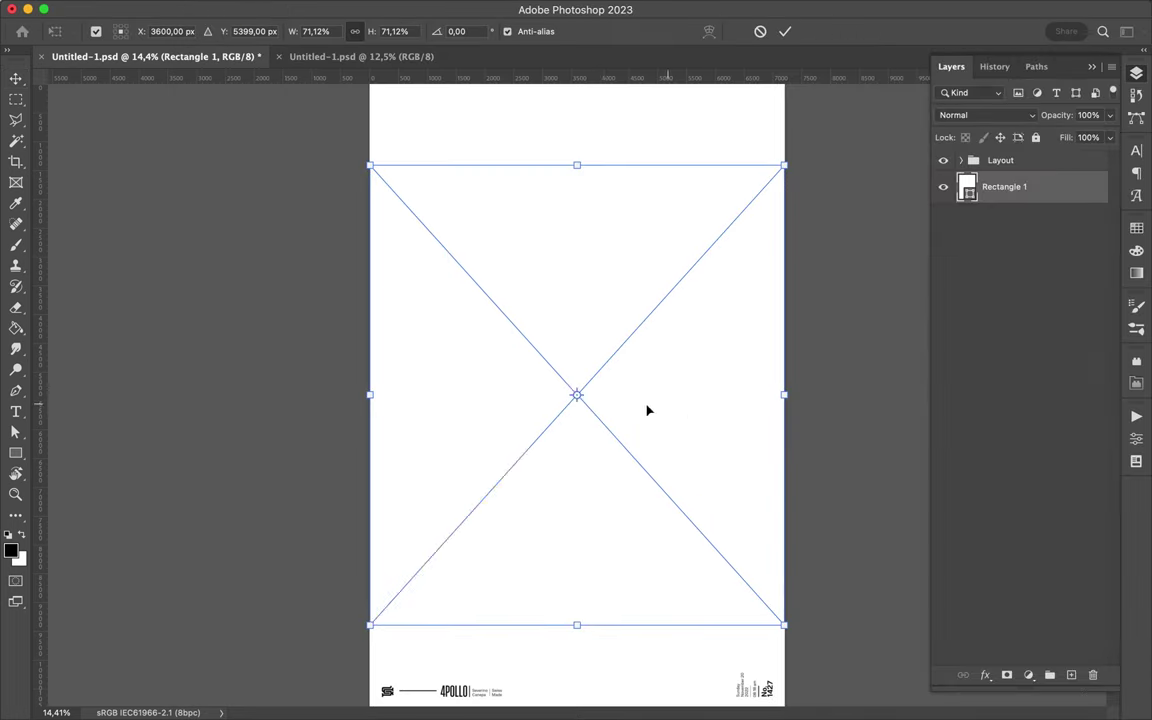
- Commit the placed polygon and apply a Gaussian Blur to the black shadow layer
key("Return")
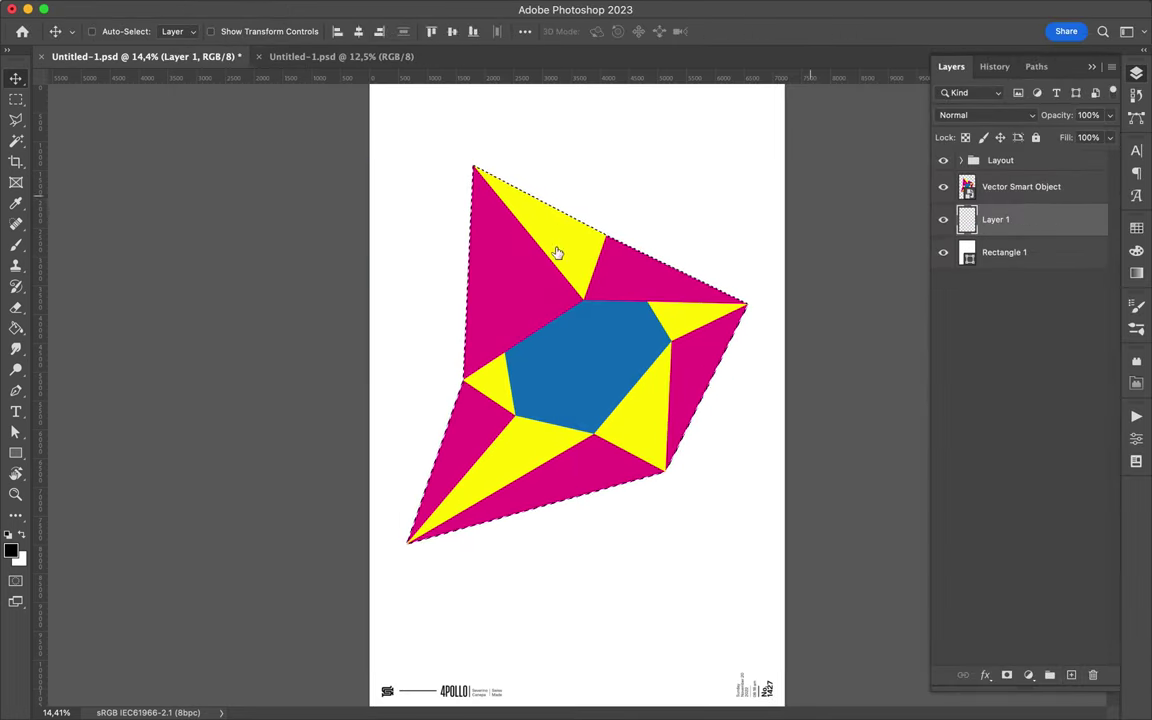
key("g")
key("m")
key("ctrl+d")
left_click(386, 8)
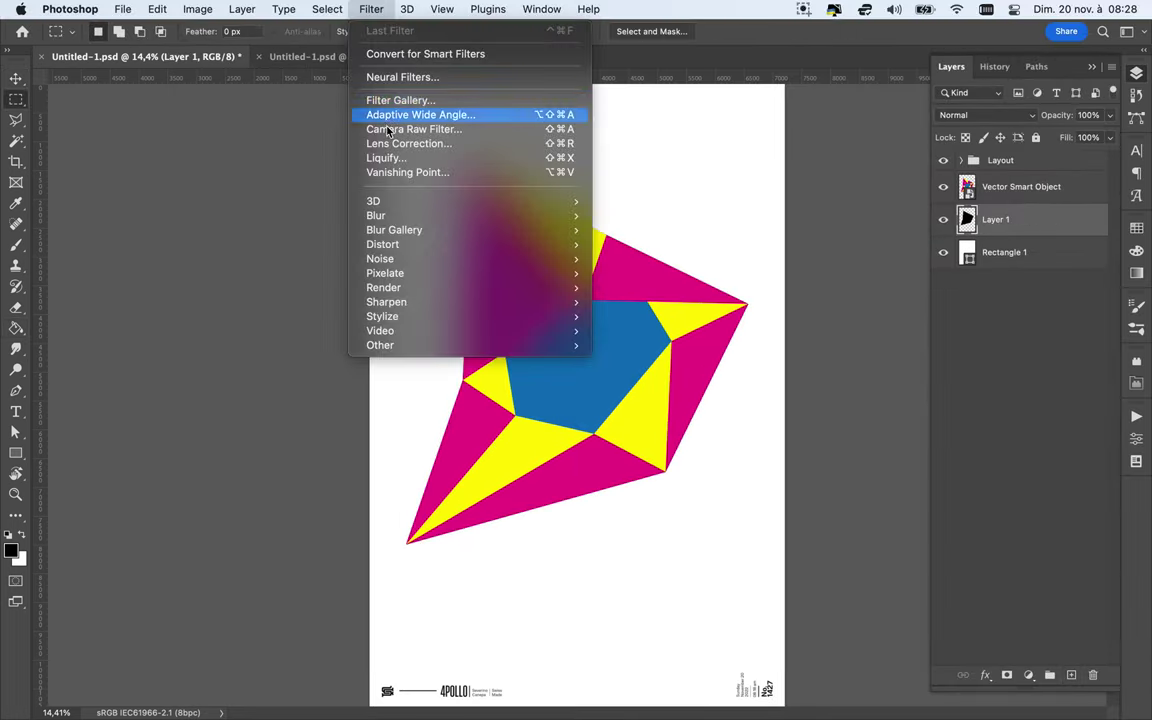
left_click(655, 270)
key("Return")
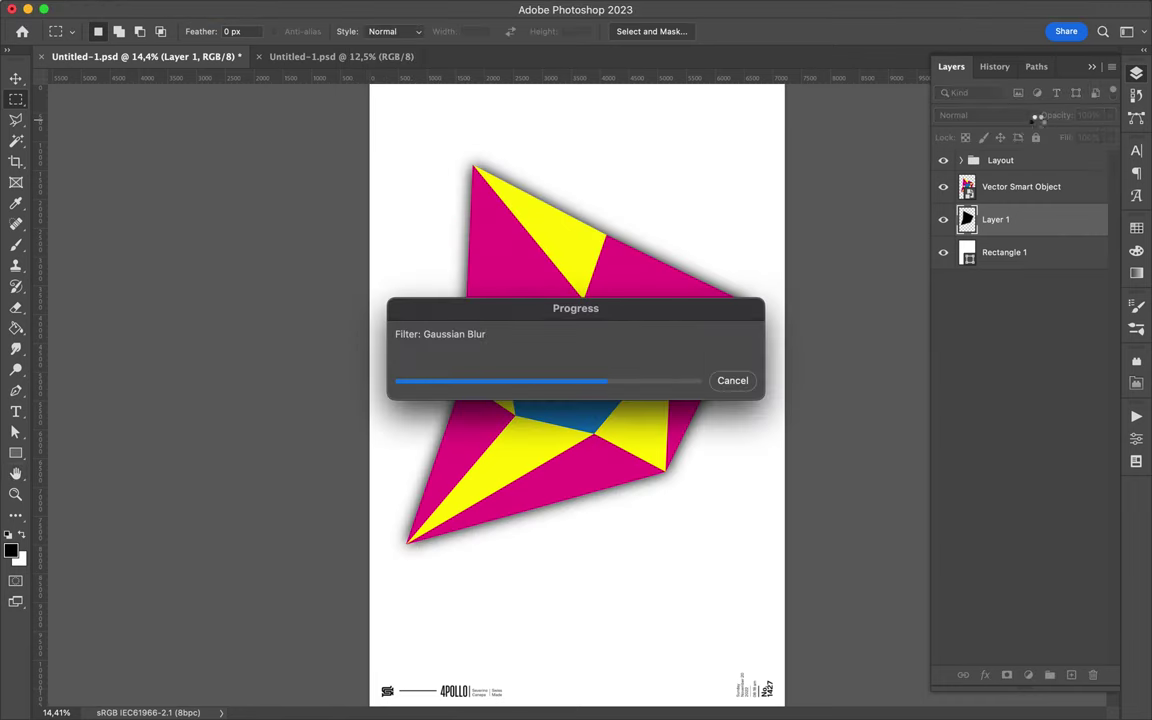
- Set the shadow layer's blend mode to Multiply and its fill to 49%
left_click(985, 115)
left_click(1000, 321)
left_click(985, 115)
left_click(880, 60)
left_click(985, 115)
left_click(880, 100)
left_click(1109, 137)
left_click_drag(1110, 158, 1072, 161)
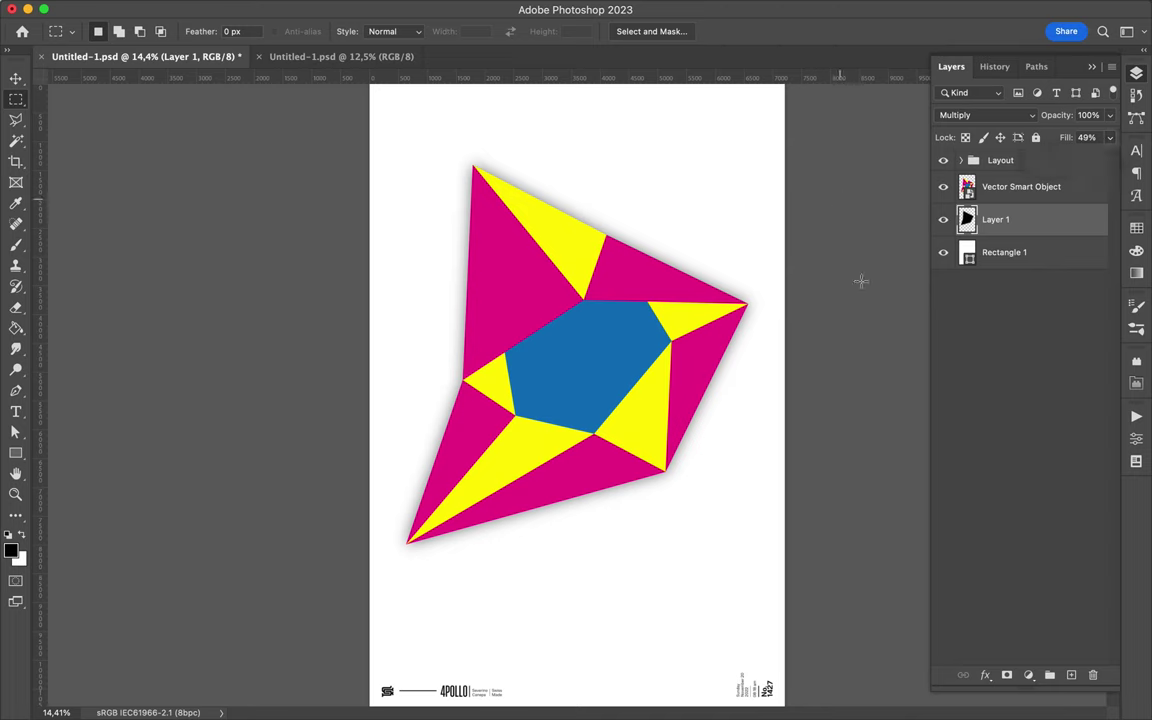
key("alt+bracketright")
- Draw a Polygonal Lasso selection around the polygon's upper area
scroll(535, 355, "up", 5)
scroll(560, 335, "up", 2)
key("l")
scroll(595, 317, "up", 2)
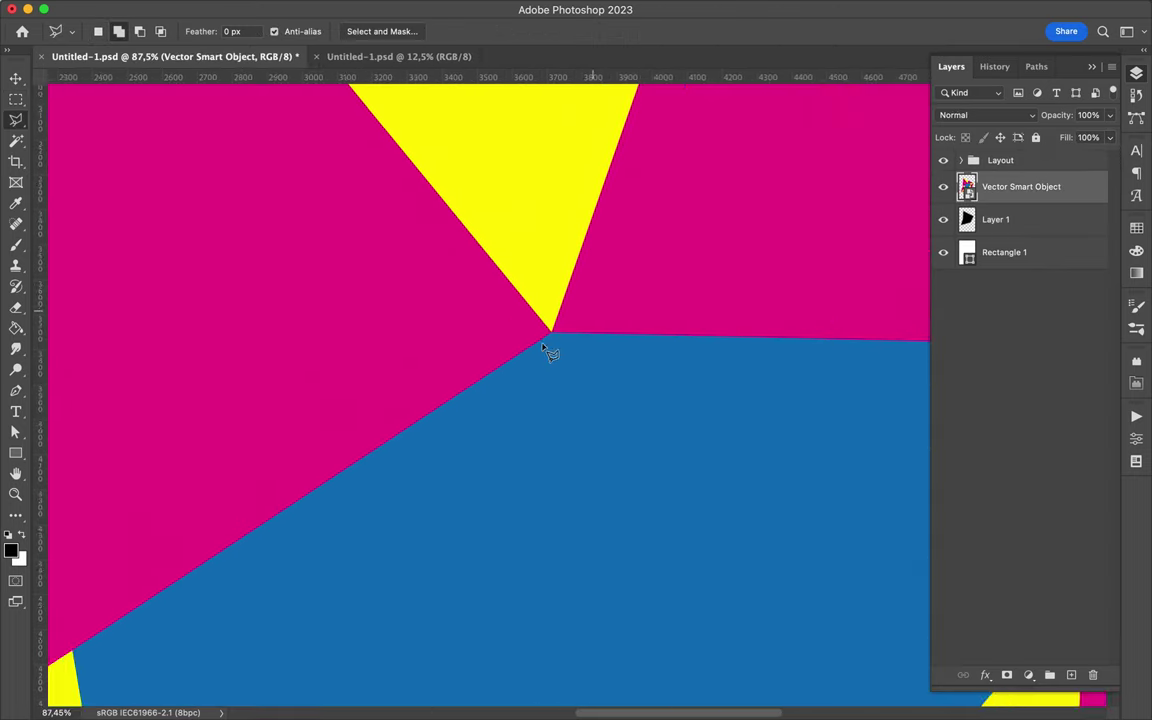
scroll(560, 330, "up", 3)
left_click(517, 305)
scroll(415, 450, "left", 10)
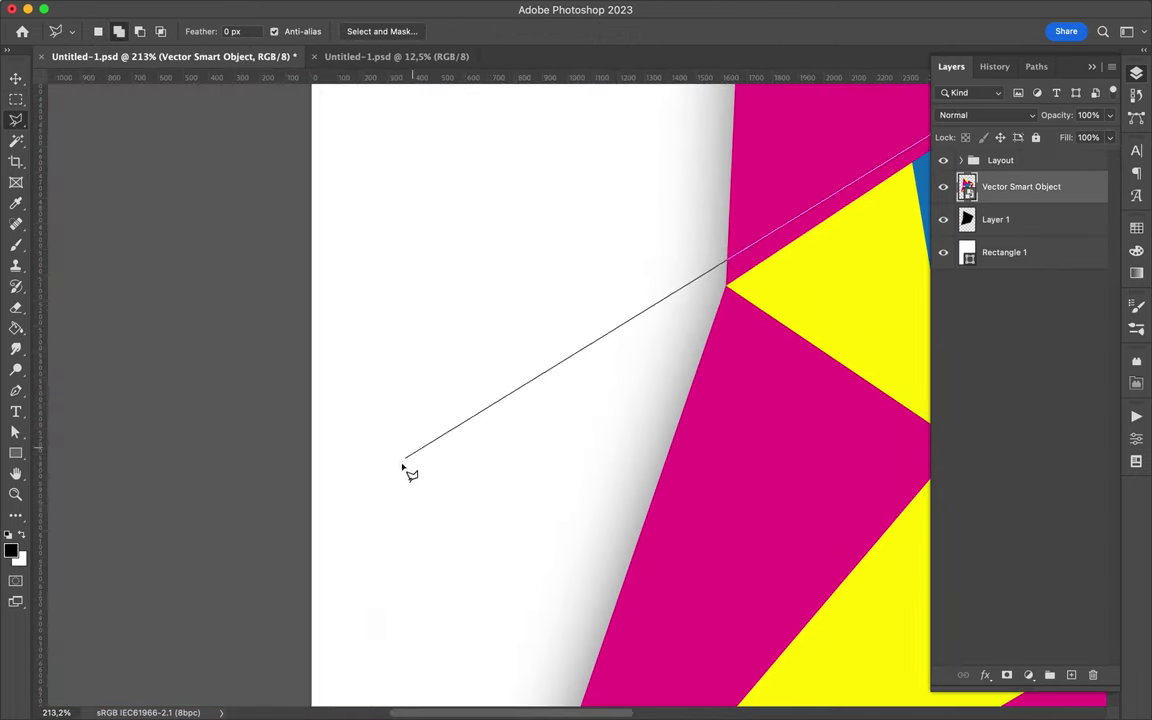
scroll(400, 360, "up", 10)
scroll(417, 211, "left", 10)
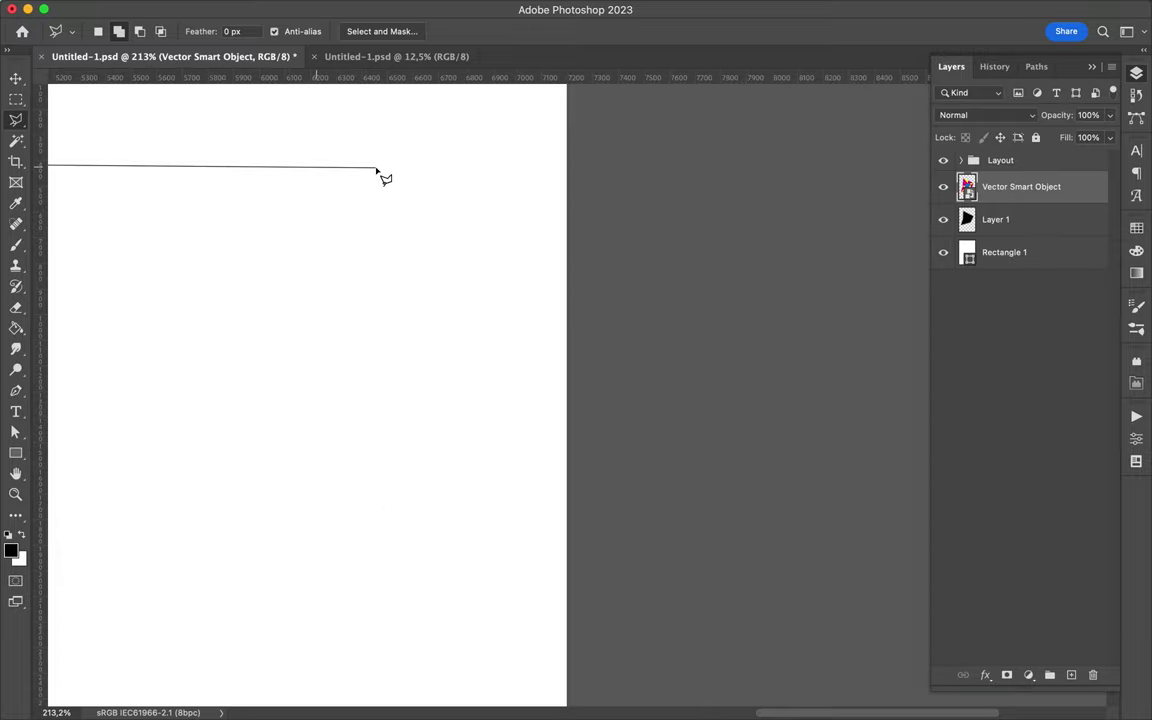
scroll(380, 175, "right", 10)
scroll(380, 175, "down", 5)
scroll(700, 252, "up", 2)
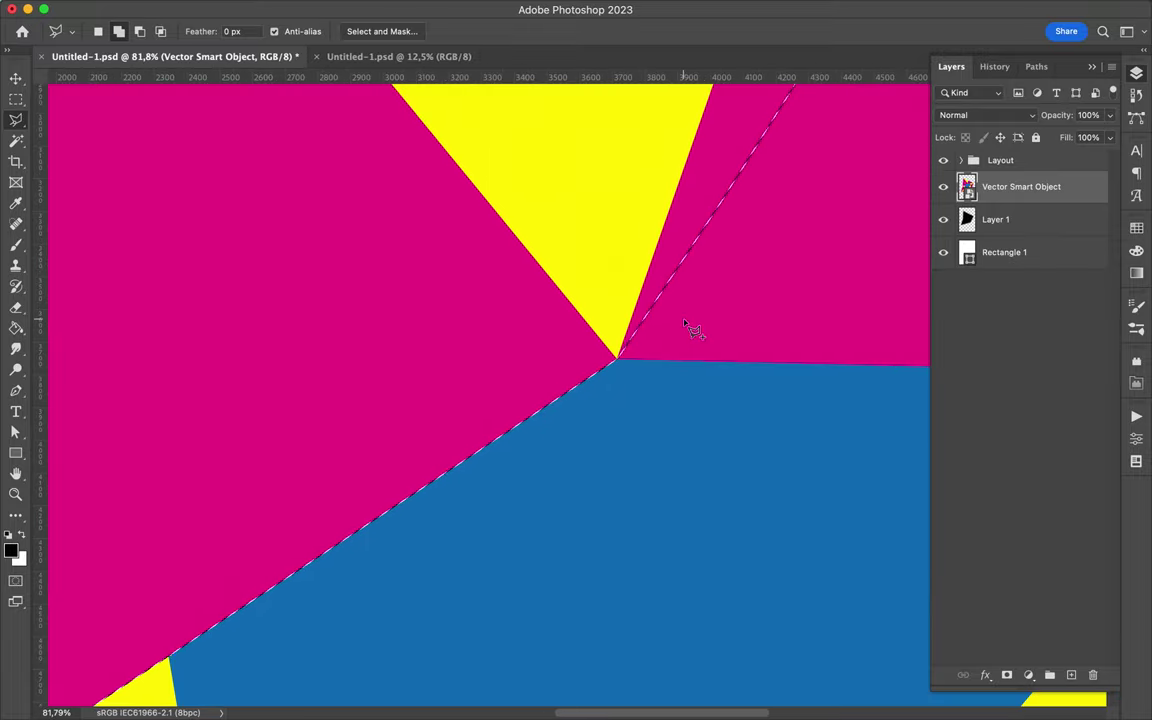
scroll(690, 330, "up", 10)
scroll(688, 329, "down", 3)
scroll(682, 327, "up", 3)
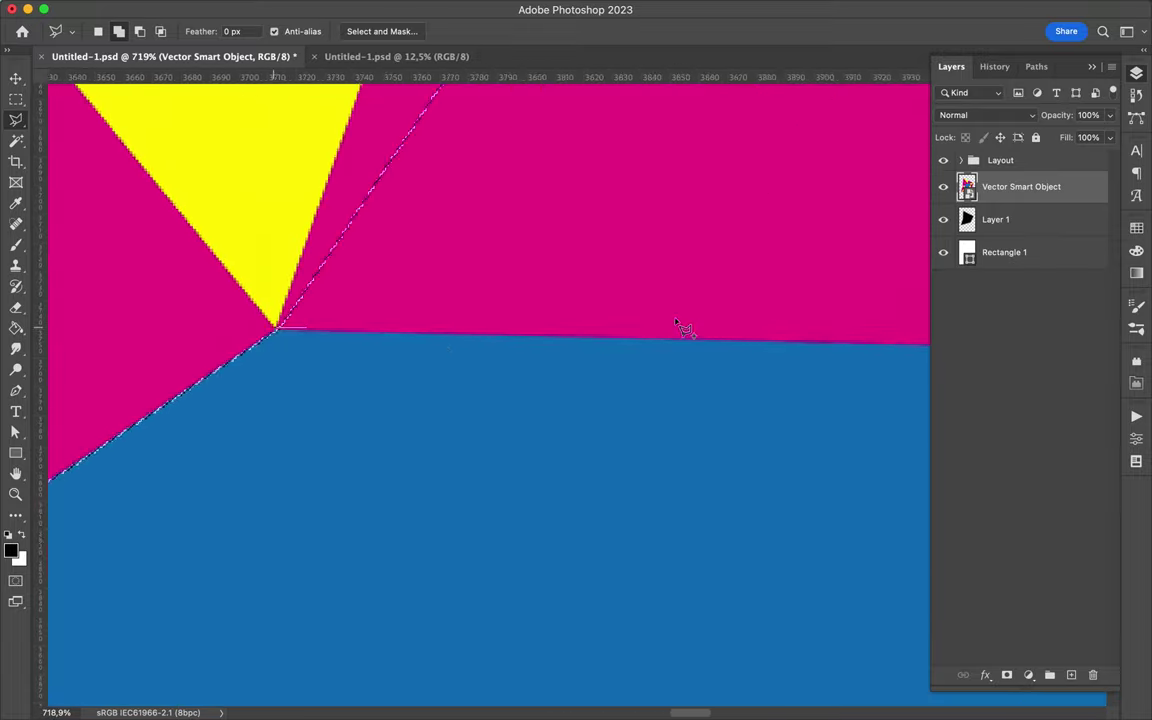
scroll(684, 330, "down", 3)
scroll(678, 328, "right", 15)
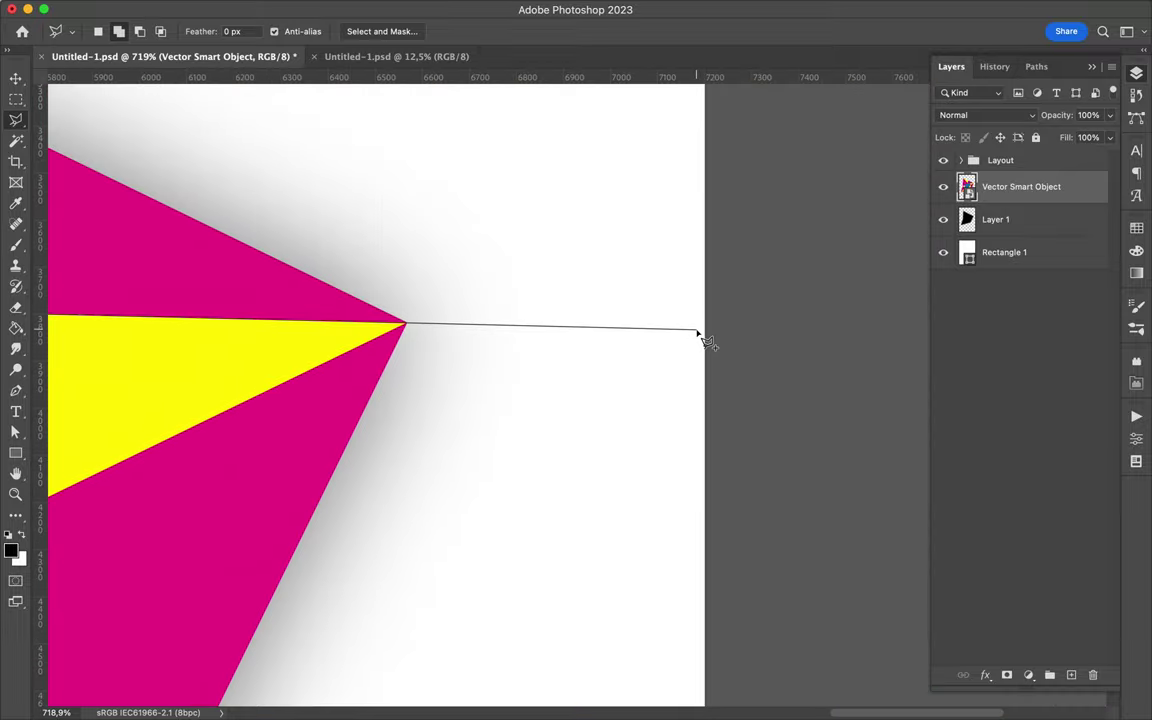
scroll(700, 340, "down", 5)
scroll(737, 226, "down", 5)
scroll(172, 300, "down", 5)
double_click(133, 363)
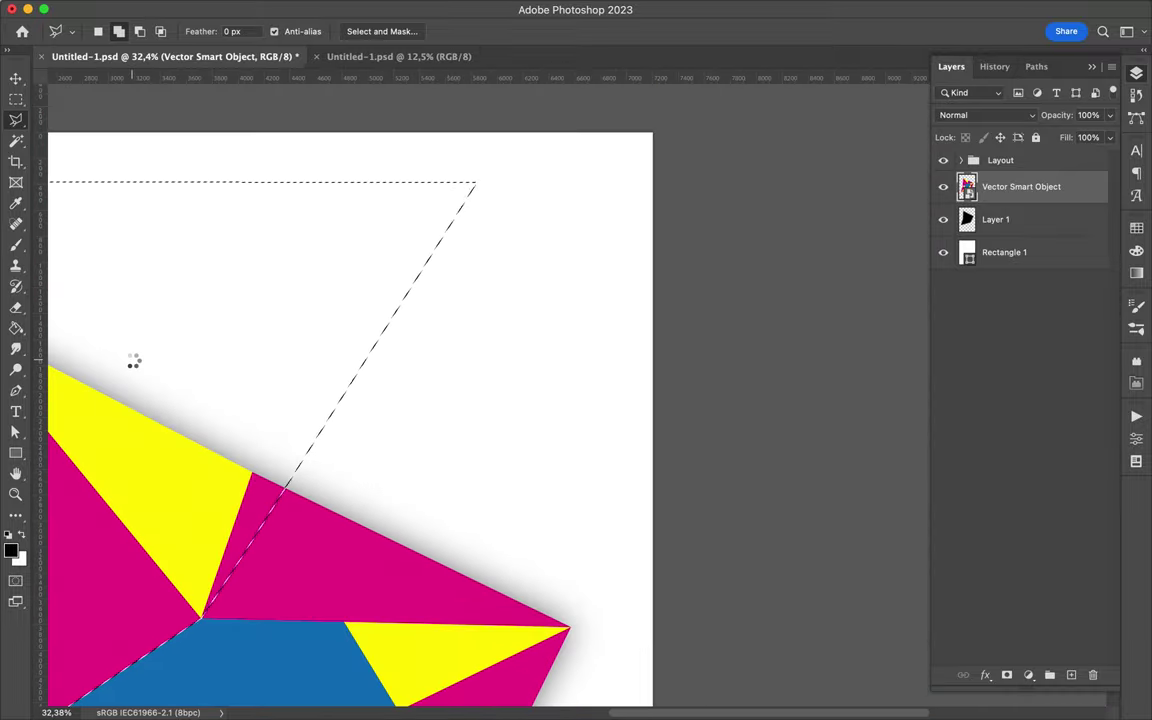
- Fill the selection black on a new Layer 2, then show the finished poster document
scroll(141, 368, "down", 3)
scroll(368, 357, "down", 3)
scroll(365, 355, "down", 5)
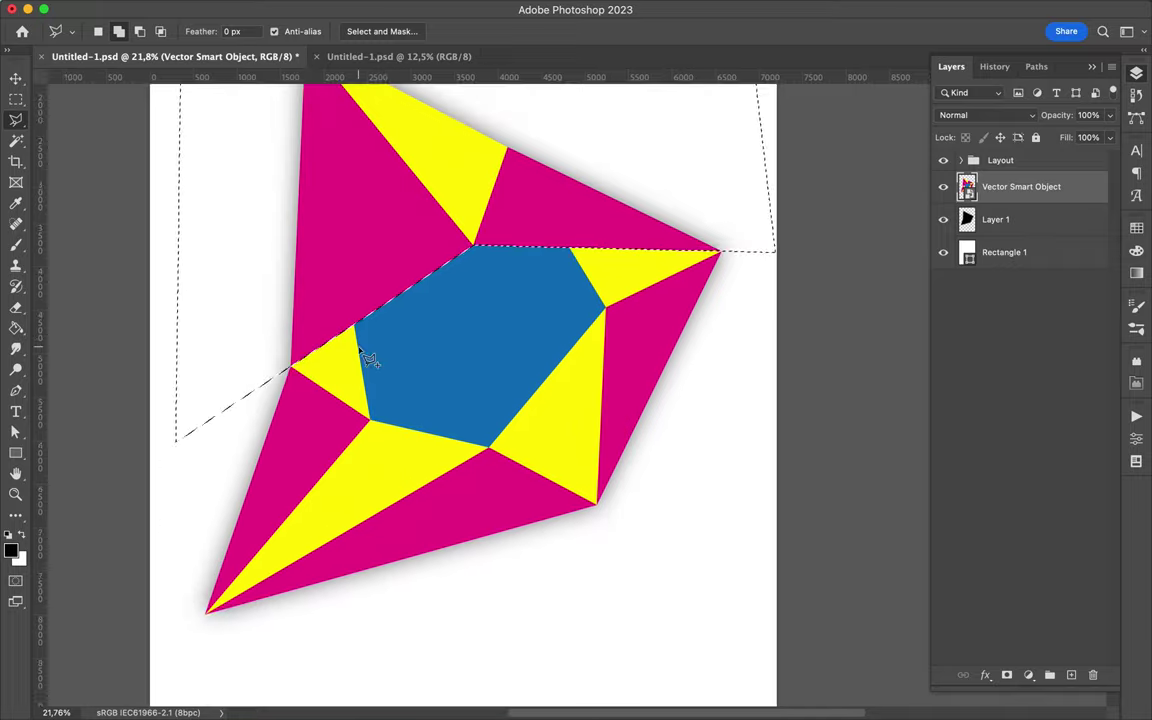
key("ctrl+shift+alt+n")
key("g")
left_click(339, 175)
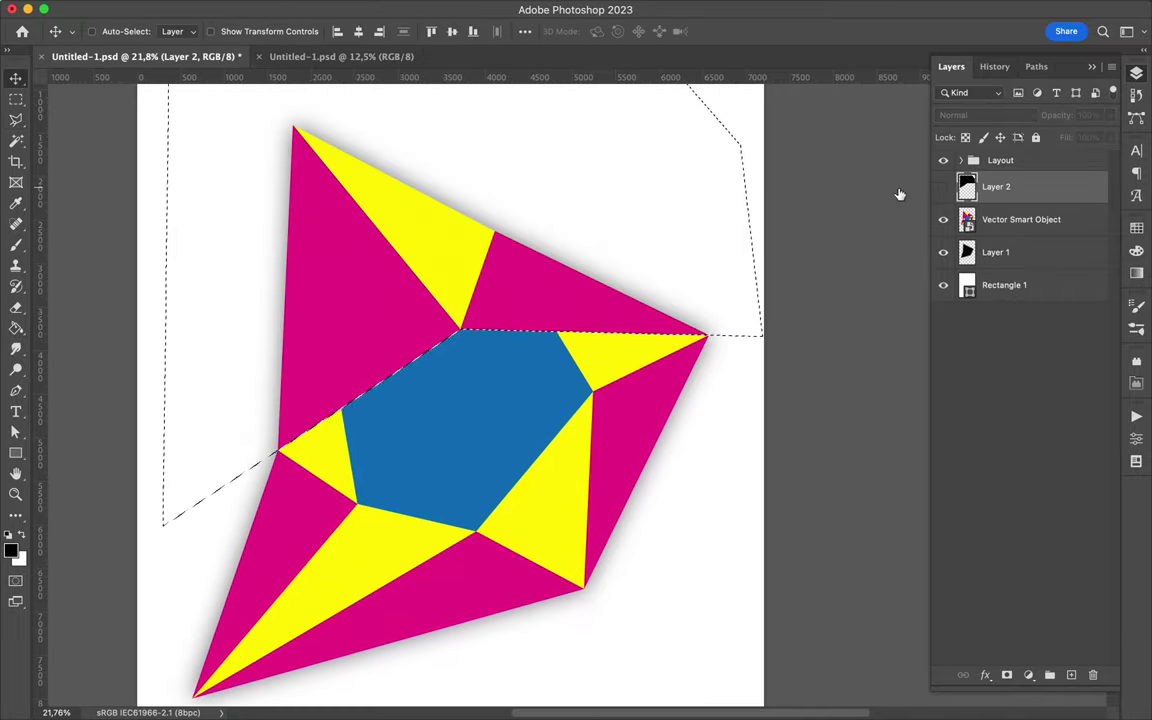
key("Return")
left_click(384, 57)
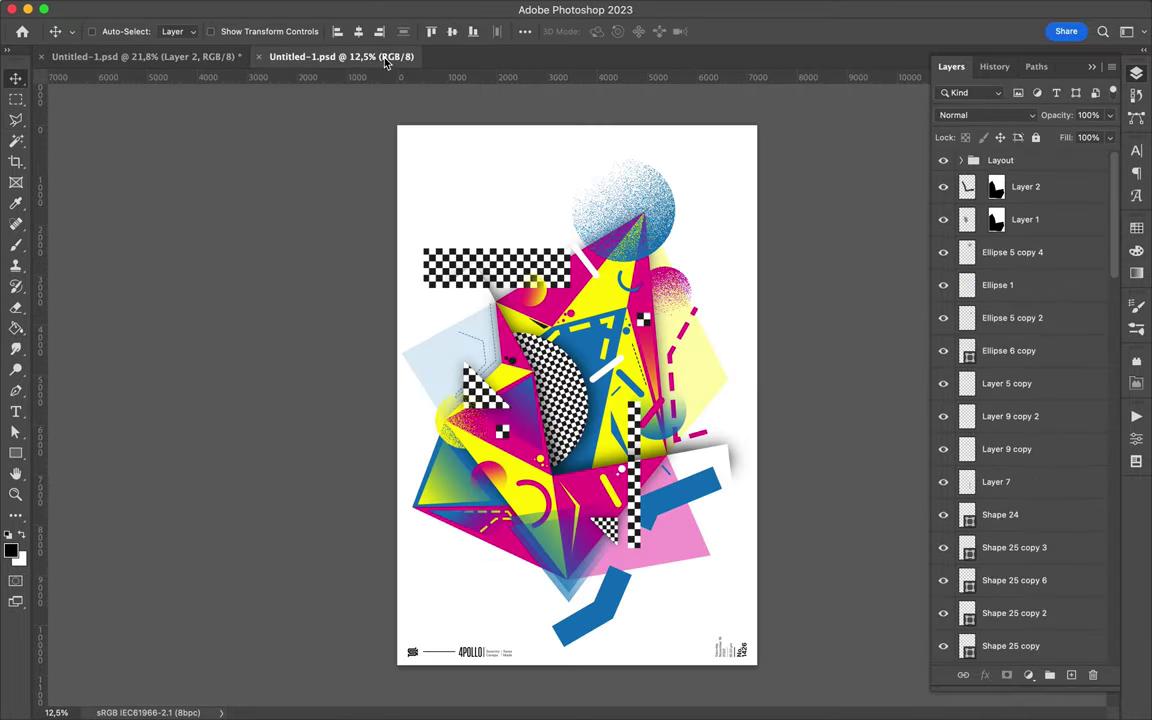
- Copy the poster's circle and checkerboard layers in, removing the Layer 3 and Layer 4 masks
scroll(575, 381, "up", 2)
mouse_move(688, 255)
left_mouse_down()
mouse_move(398, 442)
mouse_move(457, 385)
left_mouse_up()
left_click_drag(1100, 712, 1093, 675)
left_click(645, 267)
mouse_move(1025, 317)
left_mouse_down()
mouse_move(1025, 210)
mouse_move(1093, 675)
left_mouse_up()
left_click(618, 243)
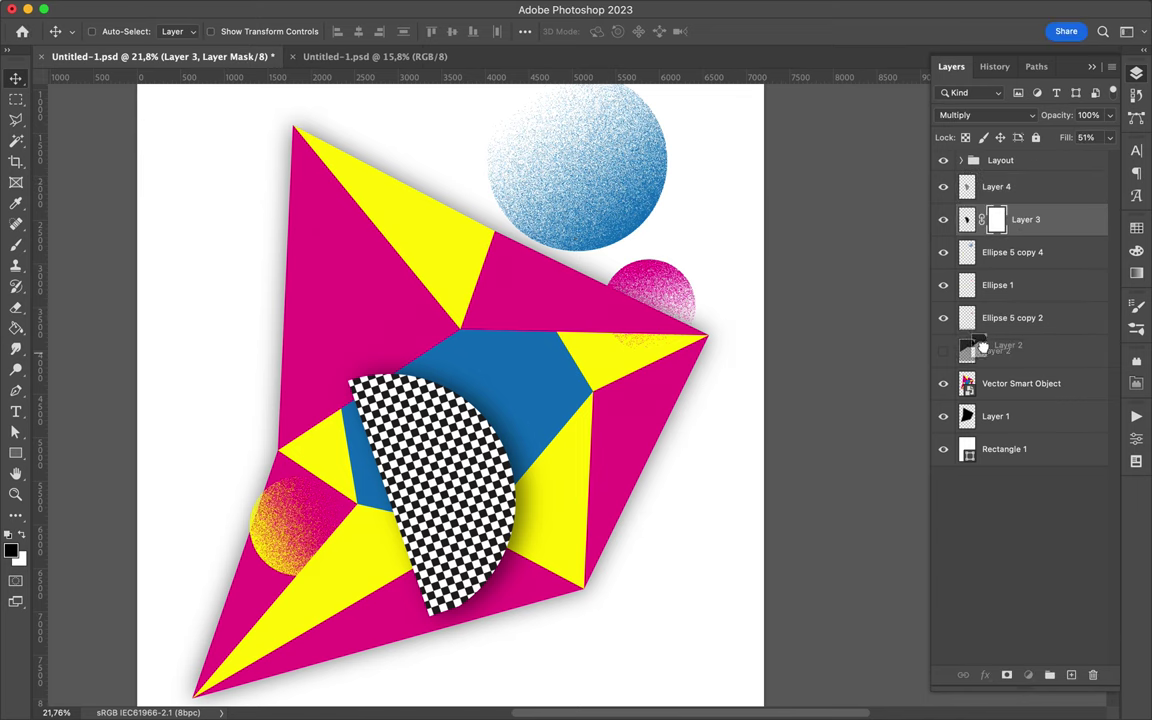
- Load Layer 2's black shape to fill Layer 3's mask black and give Layer 4 a mask
left_click_drag(982, 347, 982, 350)
left_click(943, 350)
left_click(996, 219)
left_click(996, 219, "alt")
key("alt+BackSpace")
left_click(1000, 186)
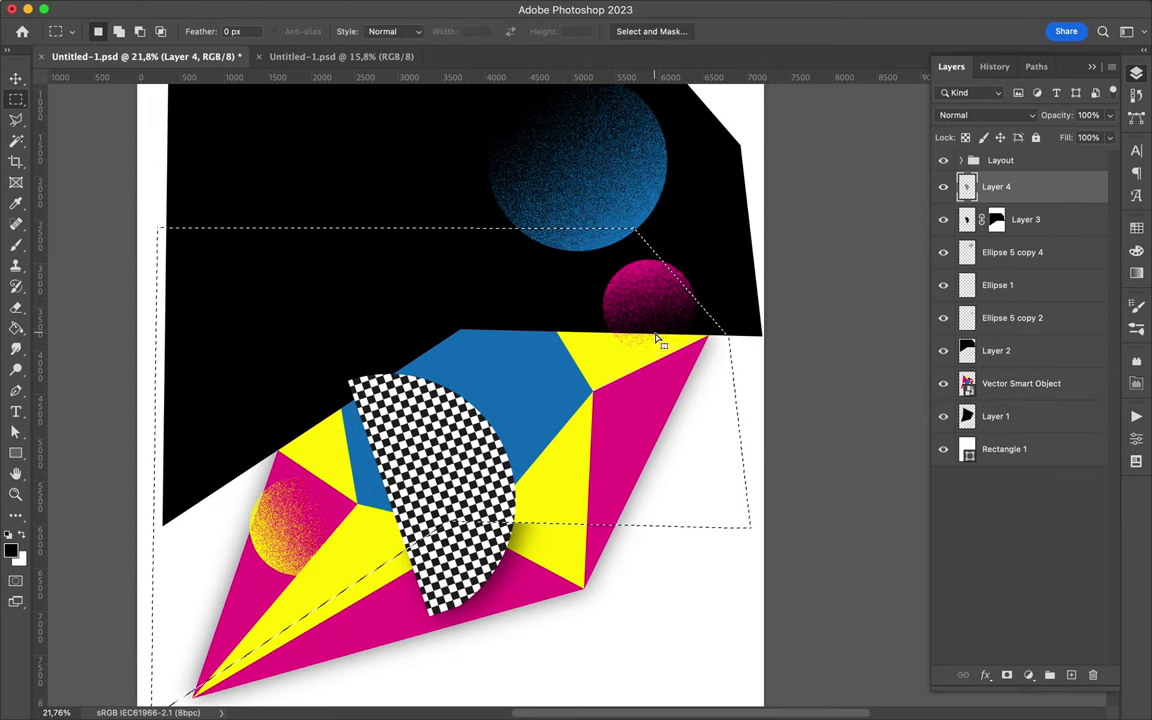
left_click(1008, 677)
- Hide Layer 2, discard Layer 3's mask and copy Layer 4's mask onto Layer 3
right_click(996, 186)
left_click(1012, 252)
left_click(943, 350)
left_click(1040, 188)
left_click(1040, 219)
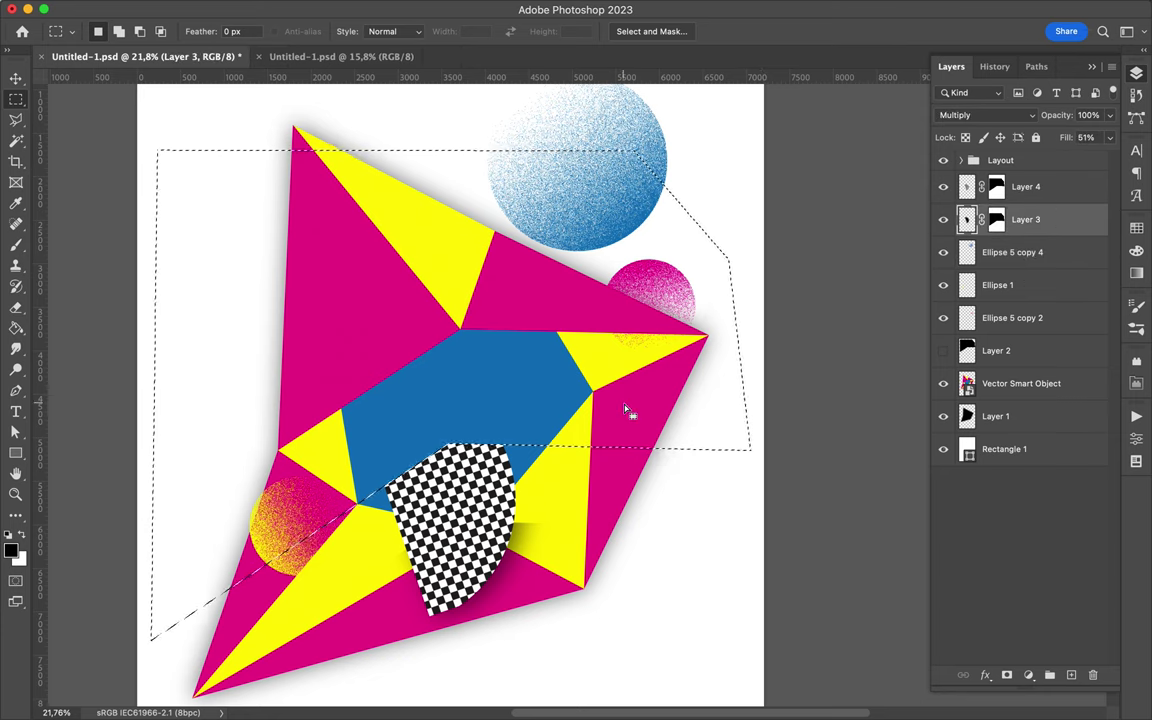
key("Delete")
left_click(576, 267)
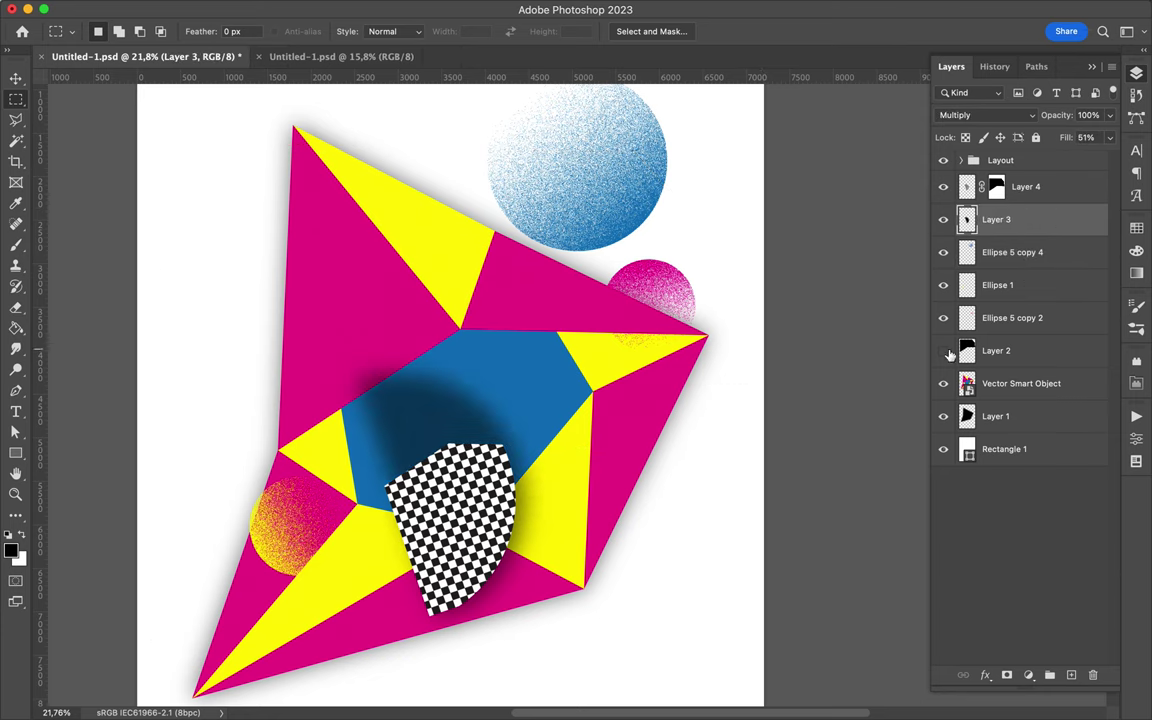
left_click_drag(1015, 222, 997, 219)
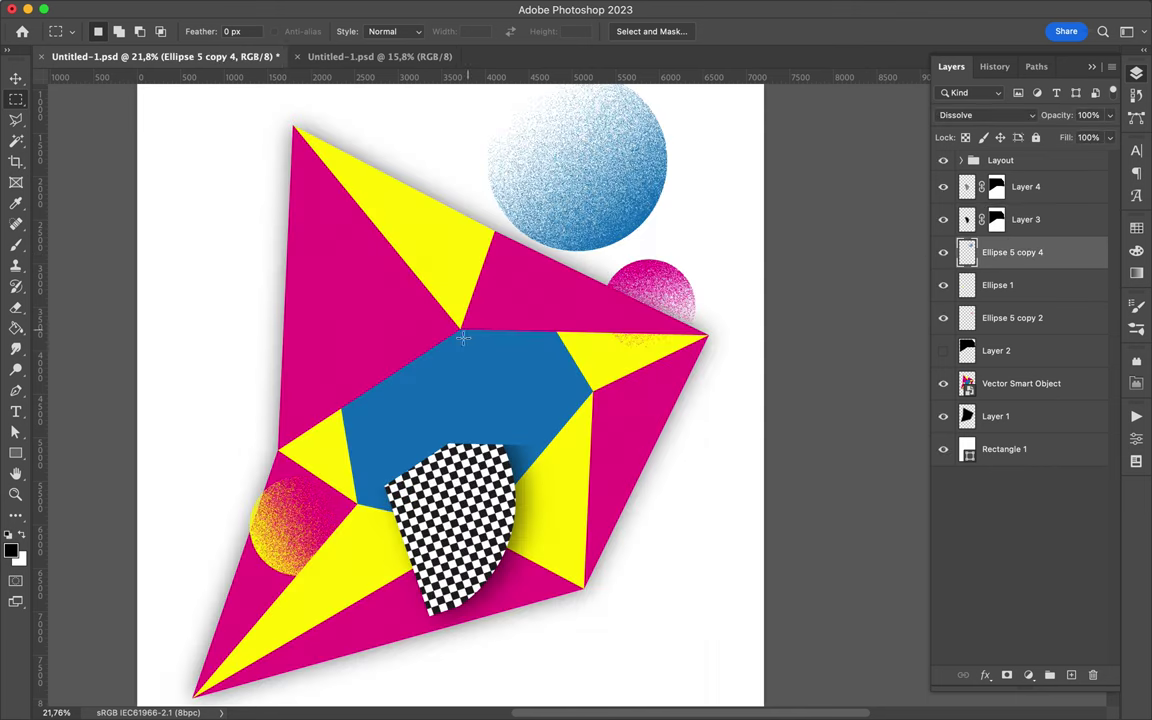
- Move Layers 3 and 4 together so the checkered shape sits in the blue centre
key("v")
left_click(1040, 219)
left_click(1040, 186, "shift")
left_click_drag(483, 501, 495, 386)
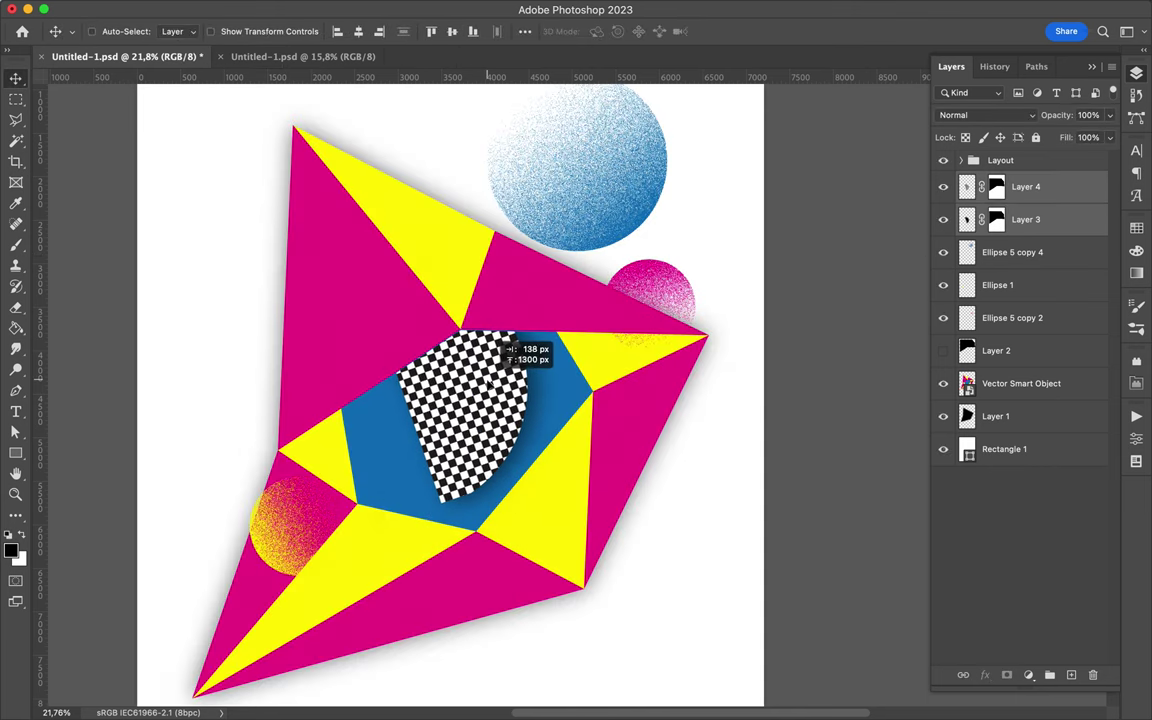
- Keep Layer 4's mask and rotate the checkered half-circle flat with Free Transform
left_click(996, 186)
key("Delete")
key("Escape")
left_click(1025, 219, "shift")
key("ctrl+t")
key("Escape")
key("ctrl+t")
mouse_move(522, 270)
left_mouse_down()
mouse_move(512, 314)
mouse_move(565, 355)
mouse_move(522, 348)
mouse_move(540, 348)
left_mouse_up()
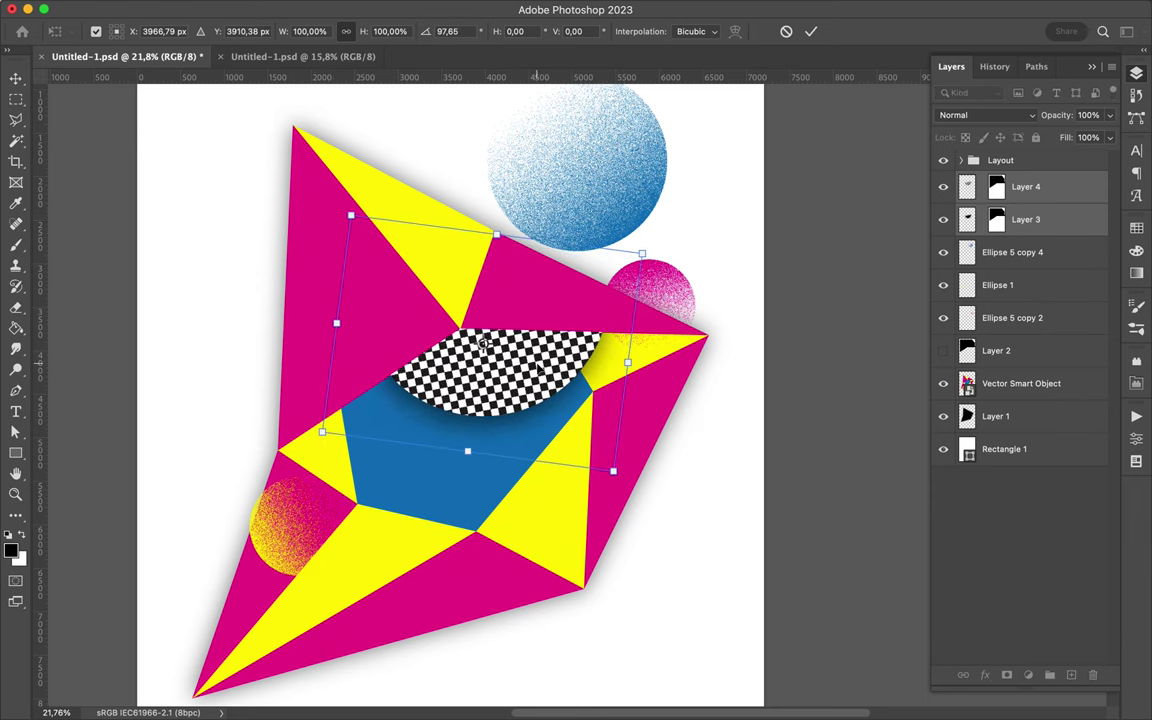
key("Return")
- Rearrange the grainy pink and blue circles around the polygon
left_click_drag(275, 548, 297, 345)
left_click_drag(577, 180, 647, 610)
left_click_drag(660, 280, 411, 129)
- Copy the checkerboard pieces in, placing the triangle left, the square on top, Layer 6 below Layer 2
left_click(370, 56)
mouse_move(420, 350)
left_mouse_down()
mouse_move(420, 402)
mouse_move(455, 427)
left_mouse_up()
left_click_drag(430, 470, 258, 525)
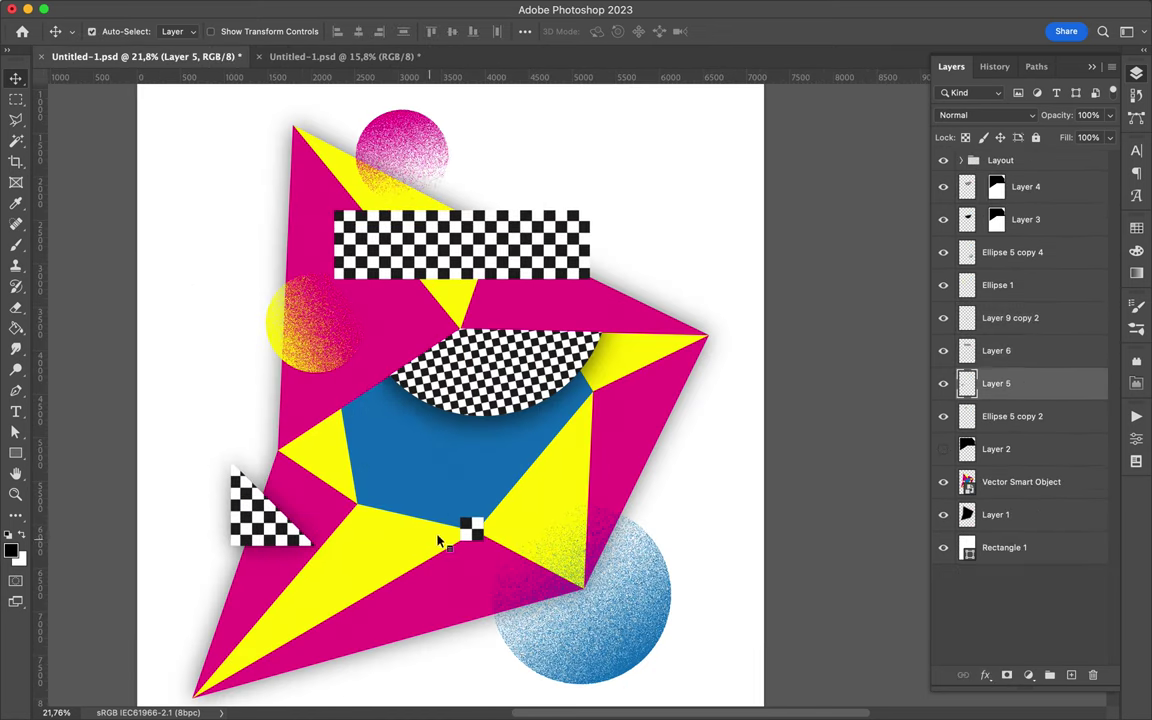
left_click_drag(470, 527, 411, 577)
left_click_drag(507, 263, 589, 270)
left_click_drag(1040, 350, 1041, 459)
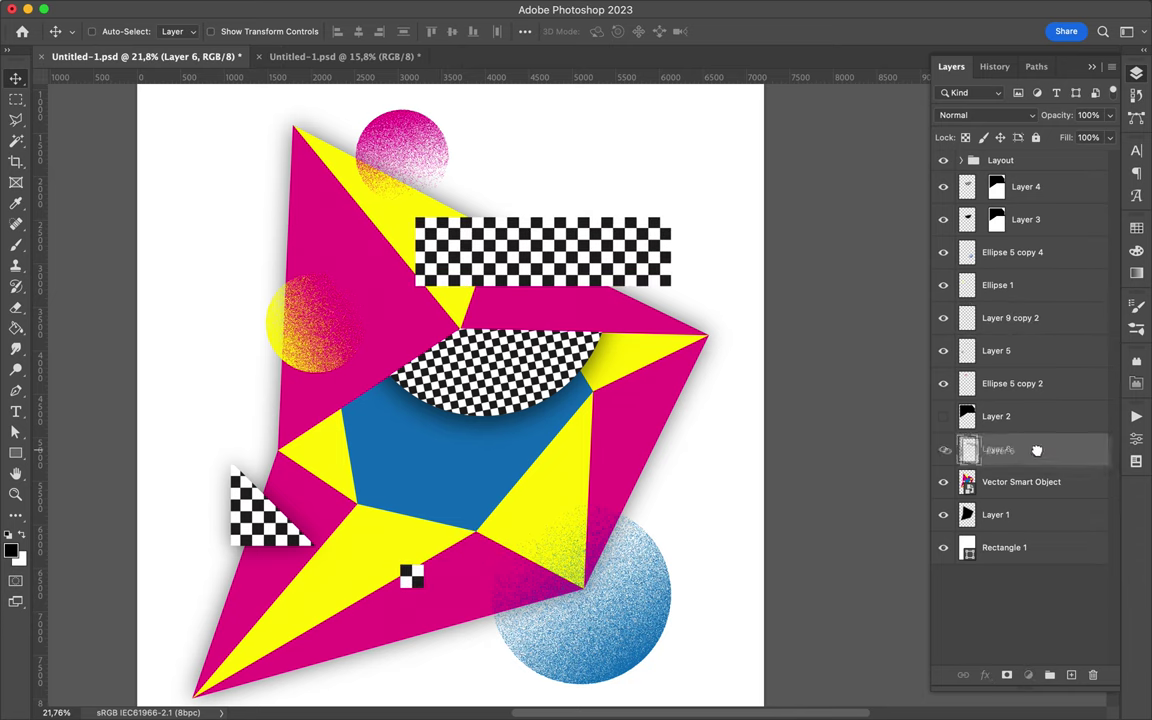
- Rotate the checker strip upright and move it to the polygon's right side
key("ctrl+t")
left_click_drag(685, 210, 565, 385)
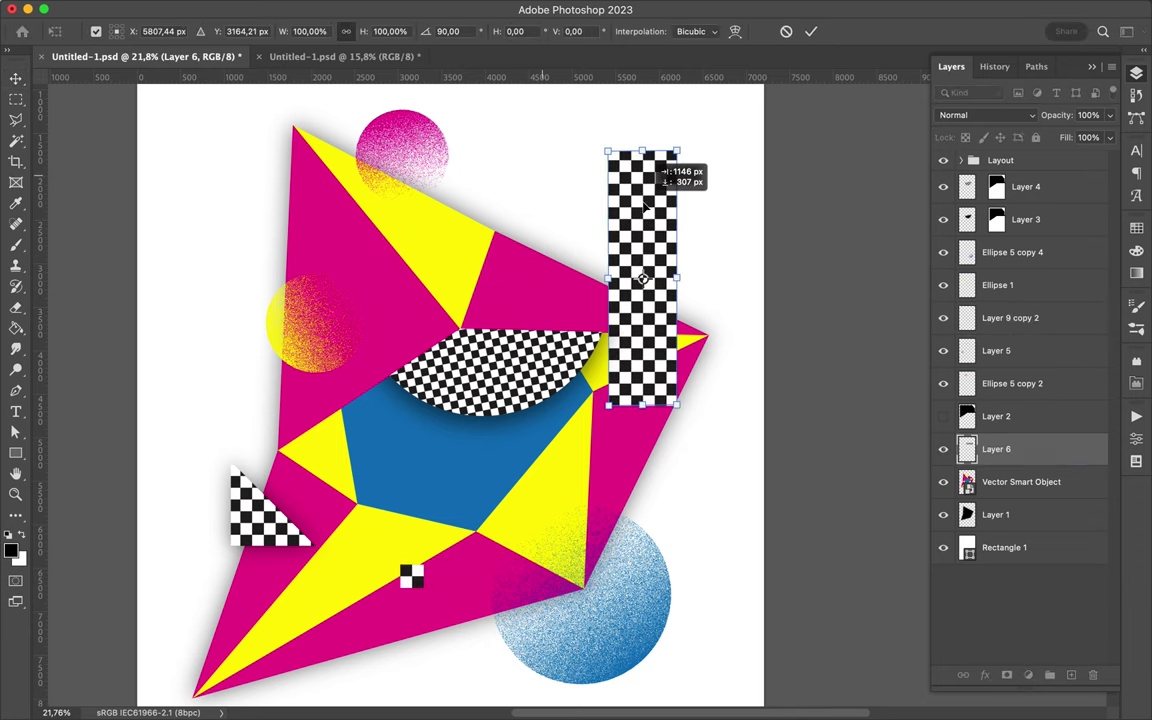
key("Return")
left_click_drag(650, 250, 660, 285)
left_click(1010, 426)
- Paint a soft black stroke across the artwork and start building its mask from the black shape
key("b")
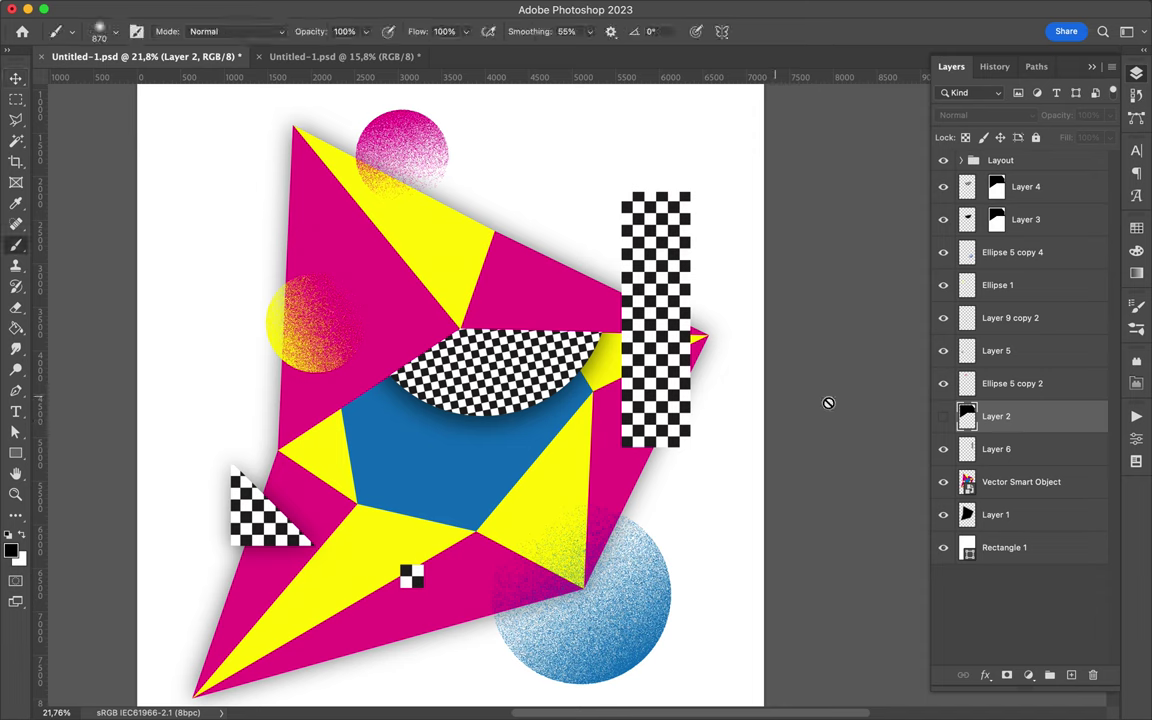
mouse_move(222, 450)
left_mouse_down()
mouse_move(310, 350)
mouse_move(440, 280)
mouse_move(733, 303)
left_mouse_up()
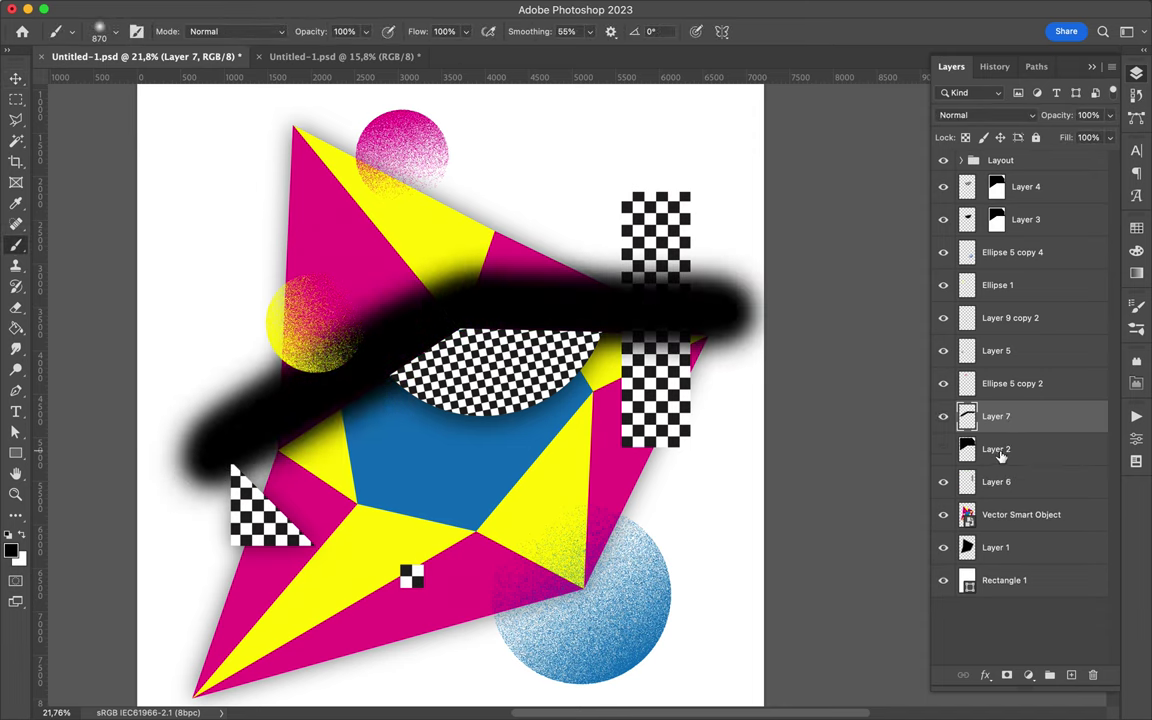
left_click_drag(968, 449, 968, 455)
left_click(968, 449, "ctrl")
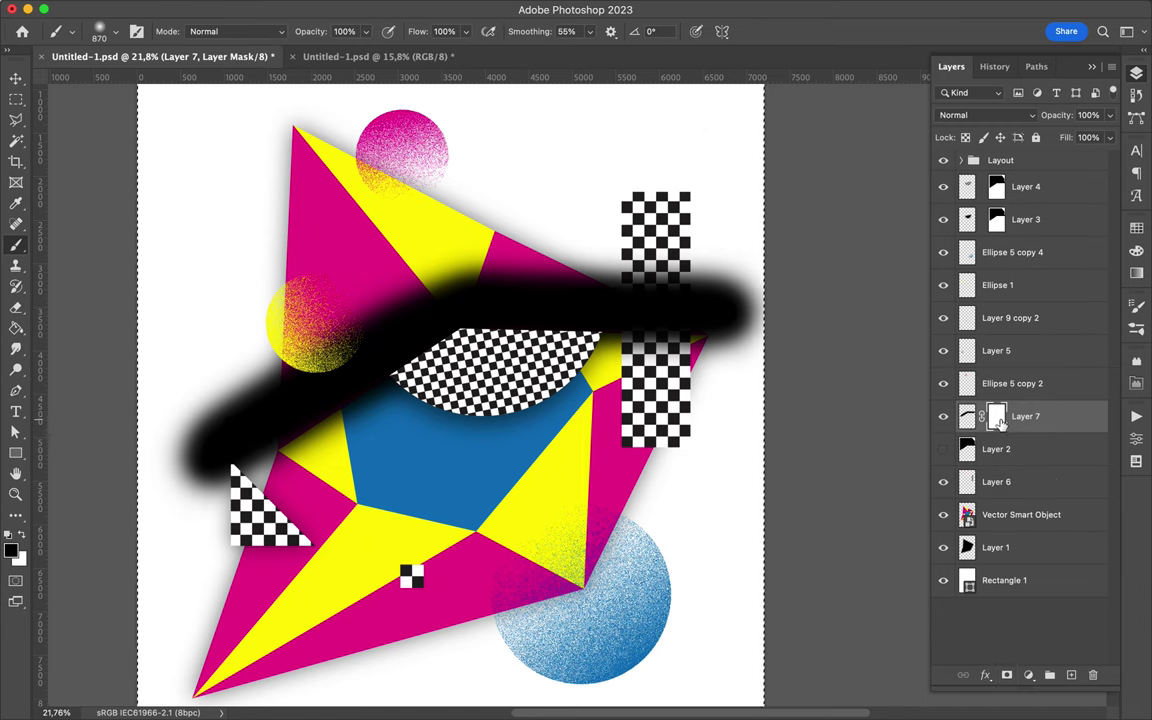
left_click(997, 416, "alt")
key("alt+BackSpace")
left_click(997, 416, "alt")
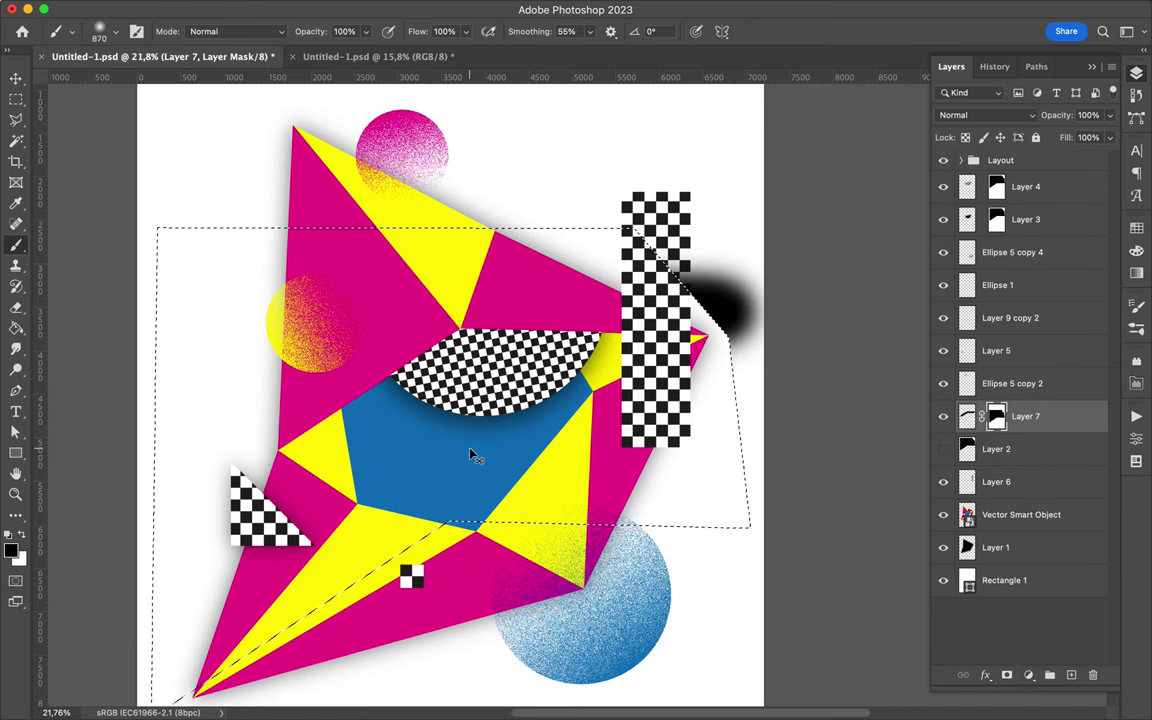
- Apply the black shape as the stroke's mask and stack the stroke layer above it
key("ctrl+z")
key("ctrl+z")
key("v")
left_click(1000, 445)
left_click_drag(1003, 424, 997, 418)
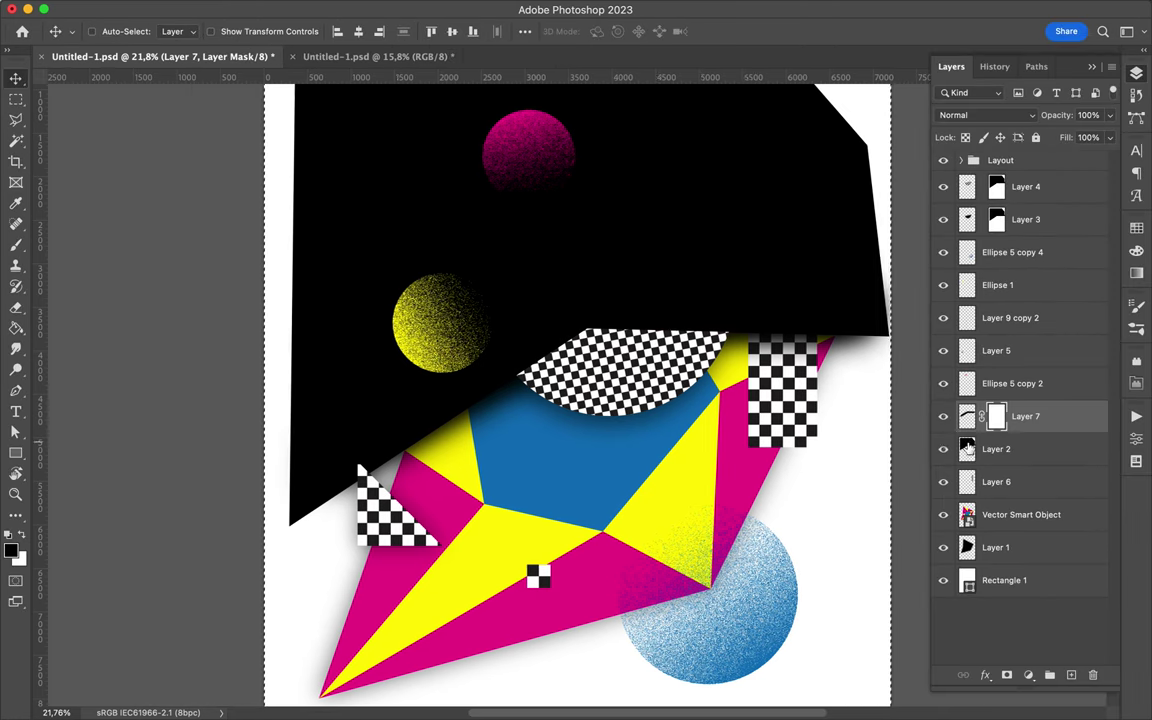
left_click_drag(666, 331, 757, 311)
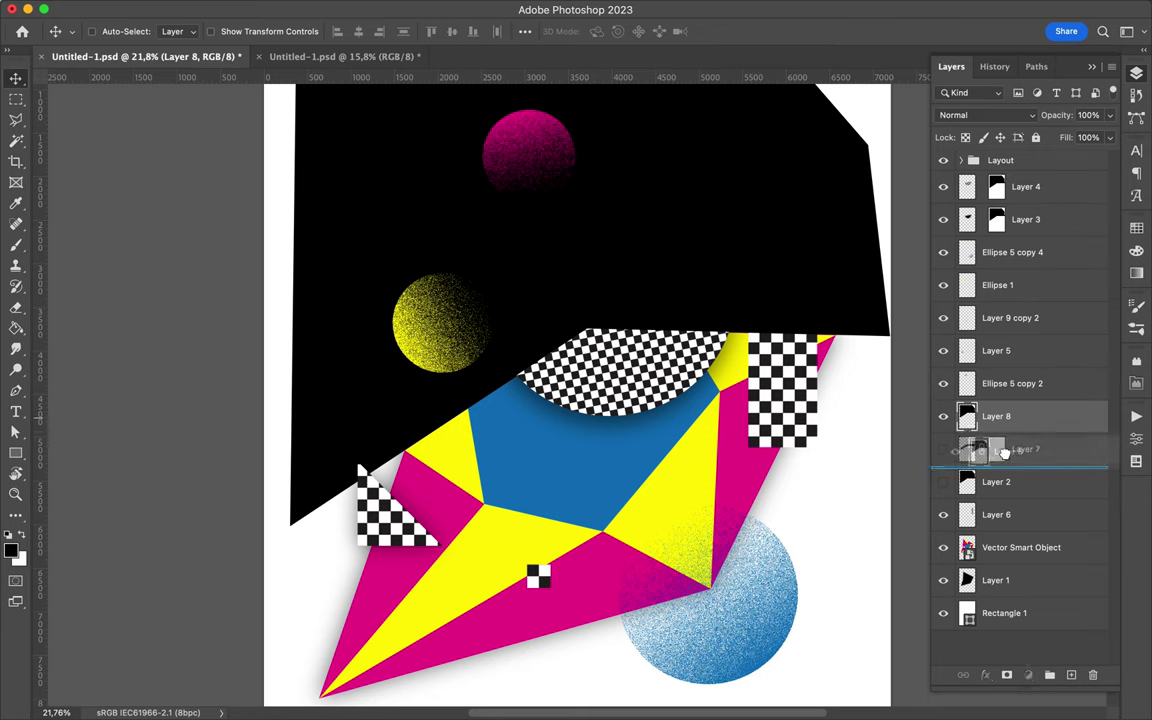
left_click_drag(1003, 455, 1000, 410)
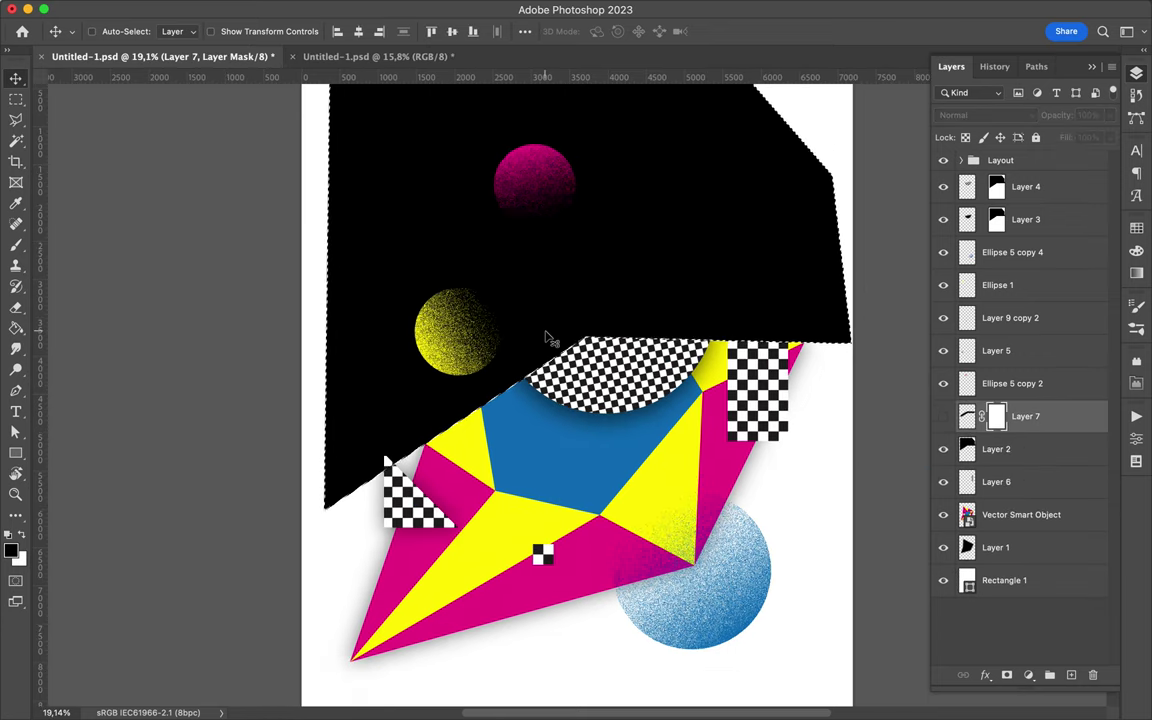
- Fill the selected area on the stroke's mask and make the stroke layer visible again
key("g")
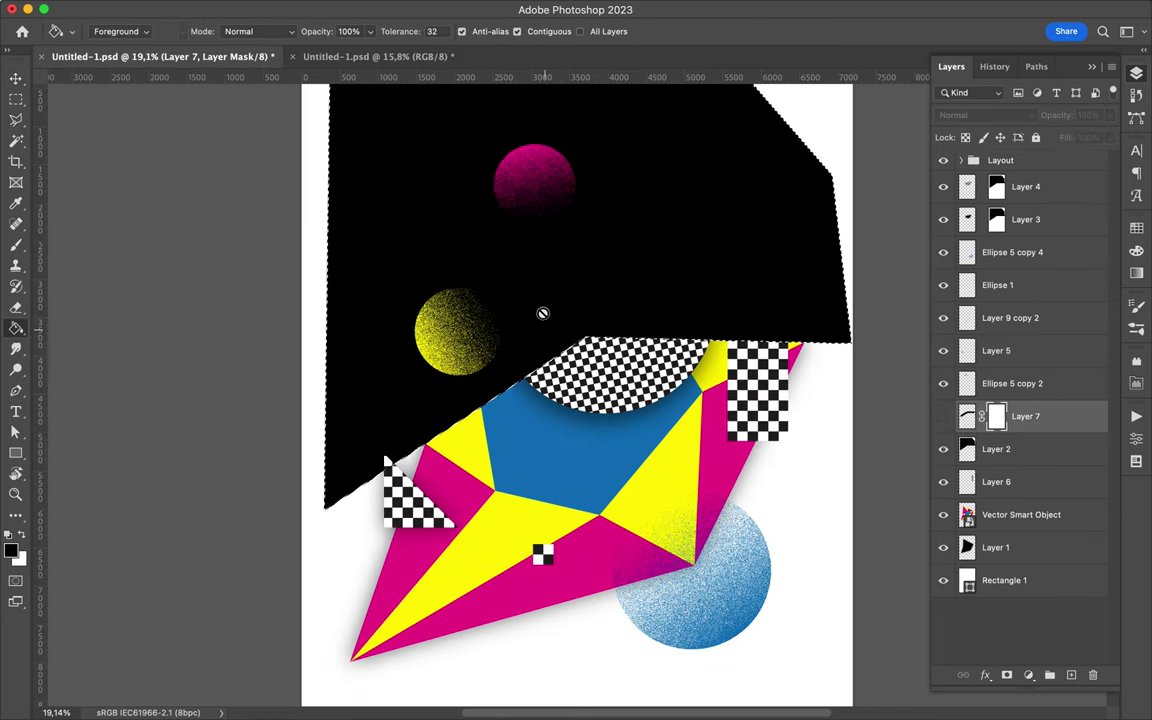
left_click(584, 275)
left_click(638, 271)
double_click(998, 418)
key("Escape")
left_click(945, 420)
key("g")
key("b")
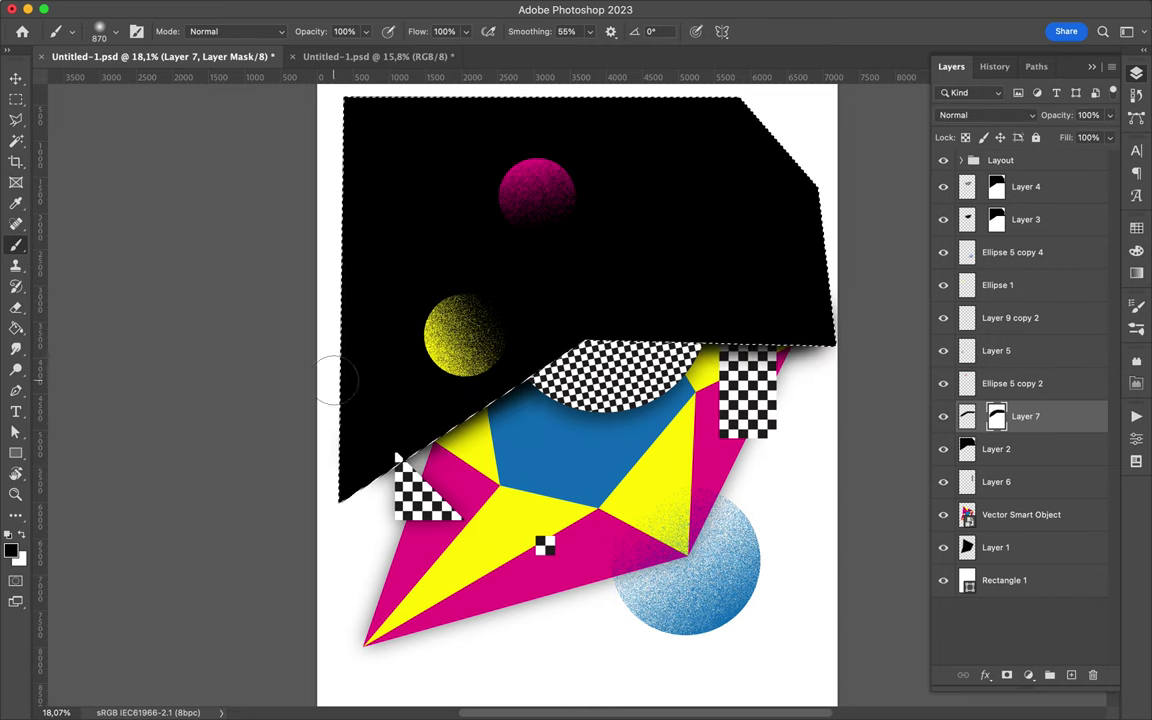
- Hide the black shape layer, set up the eraser, and bring the second poster forward
key("v")
left_click(943, 450)
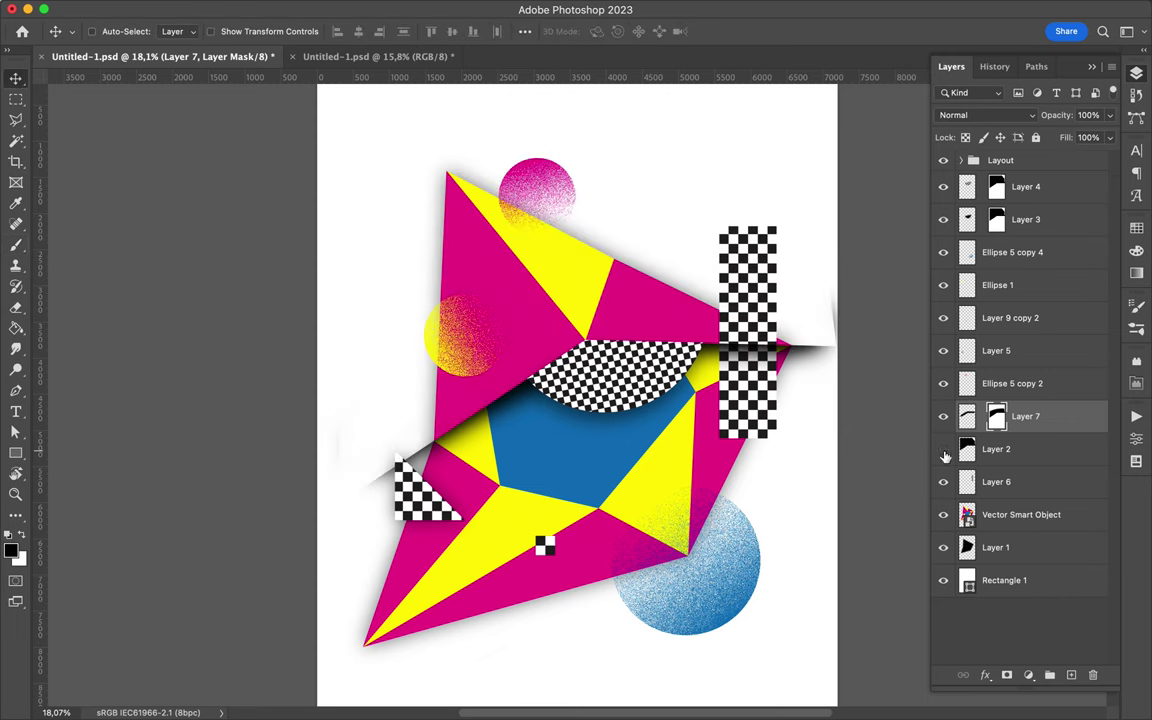
key("e")
right_click(828, 316)
key("Escape")
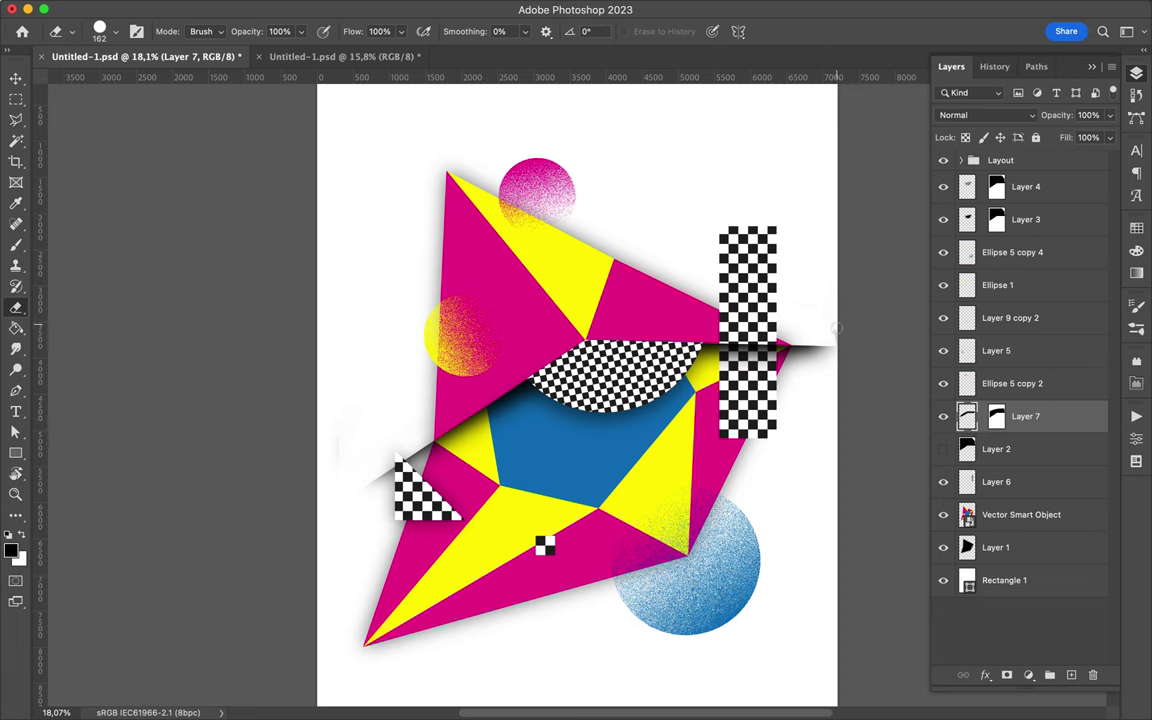
left_click_drag(425, 490, 343, 56)
scroll(571, 349, "up", 5)
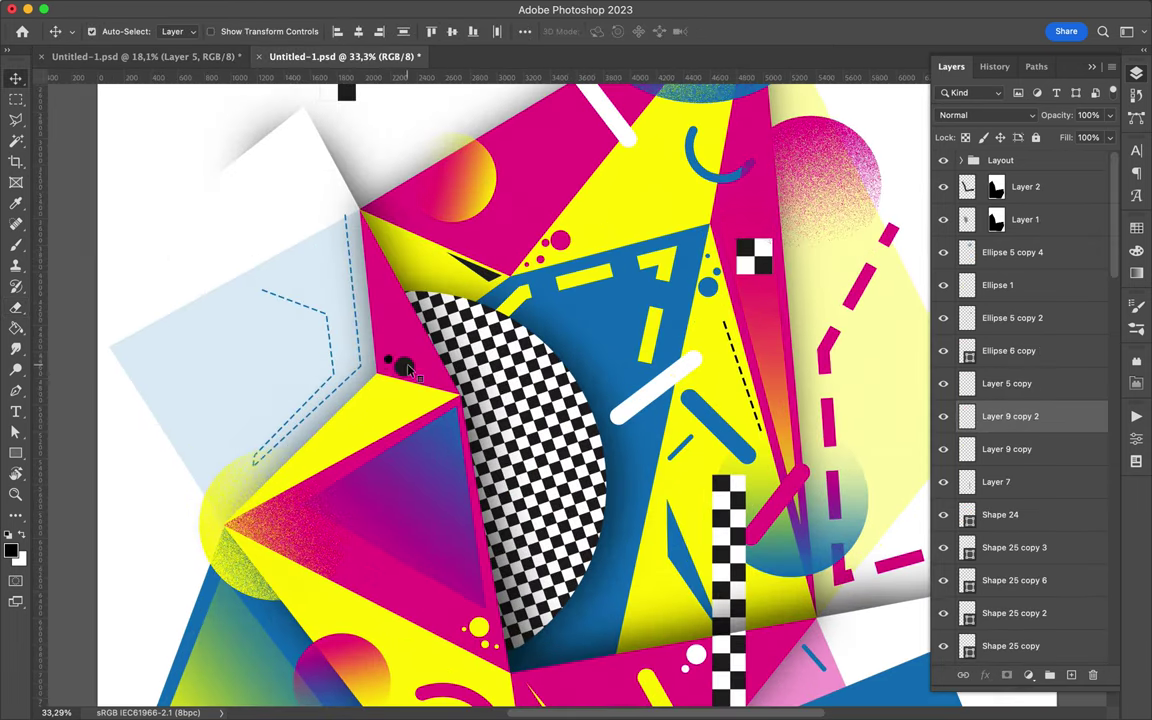
- Select the four small dot layers in the second poster and bring them into the first
left_click(371, 317, "super")
left_click(545, 252, "super")
left_click(404, 366, "shift")
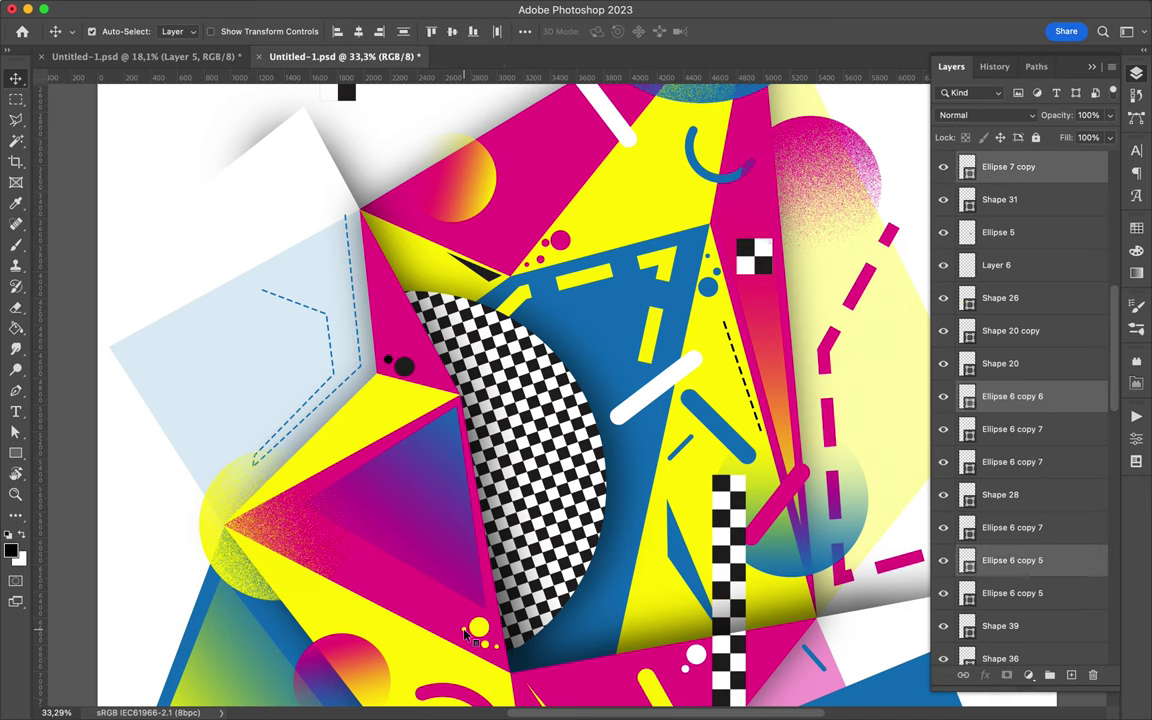
left_click(708, 289, "shift")
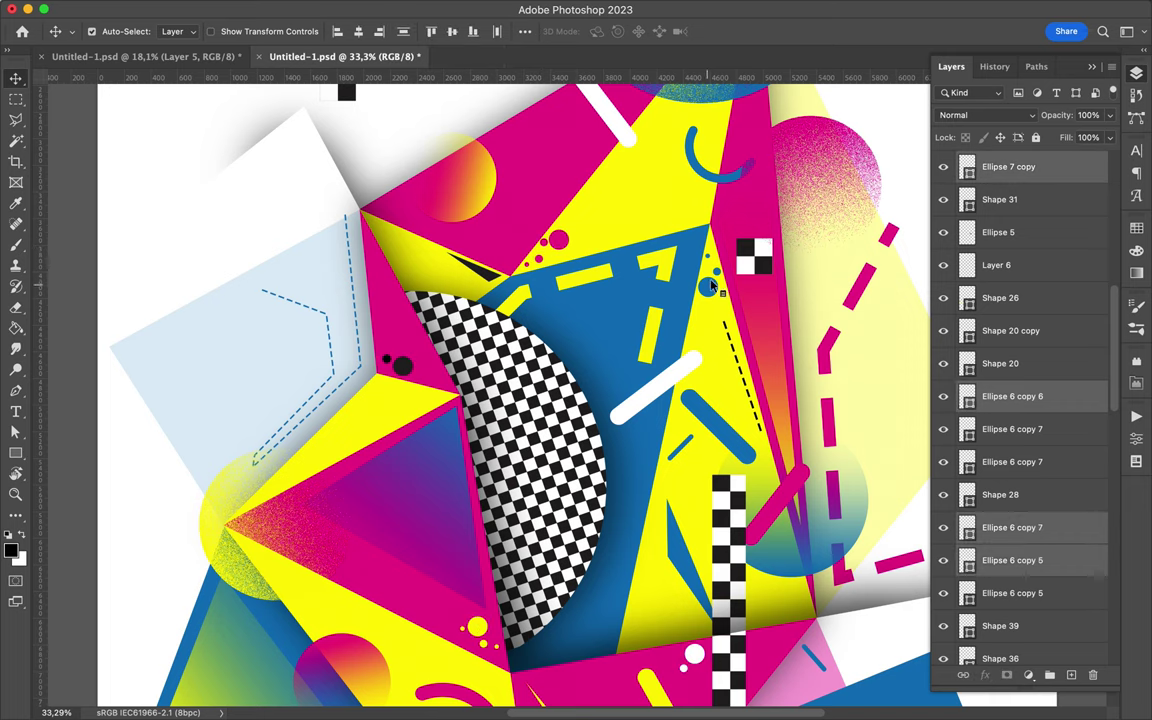
key("ctrl+Tab")
scroll(548, 440, "up", 2)
scroll(548, 440, "up", 1)
- Position the yellow, white, blue and magenta dots around the polygon's facets and checker half-circle
left_click(545, 435, "ctrl")
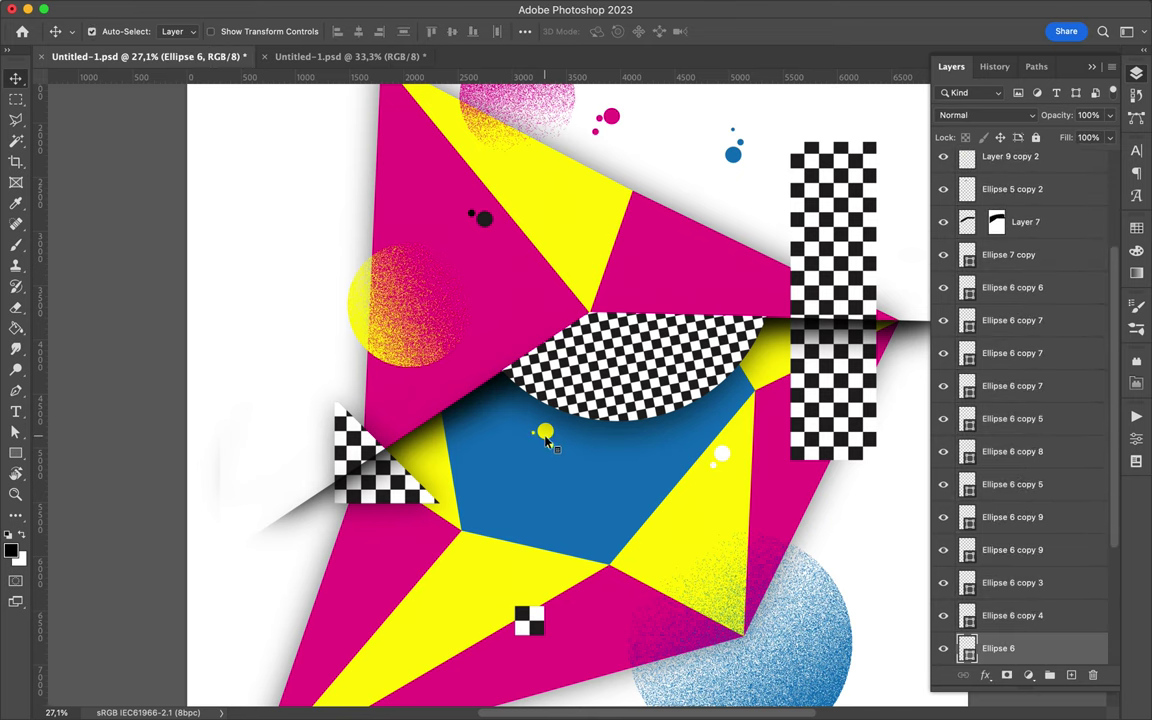
left_click(550, 449, "ctrl+shift")
left_click_drag(487, 510, 474, 515)
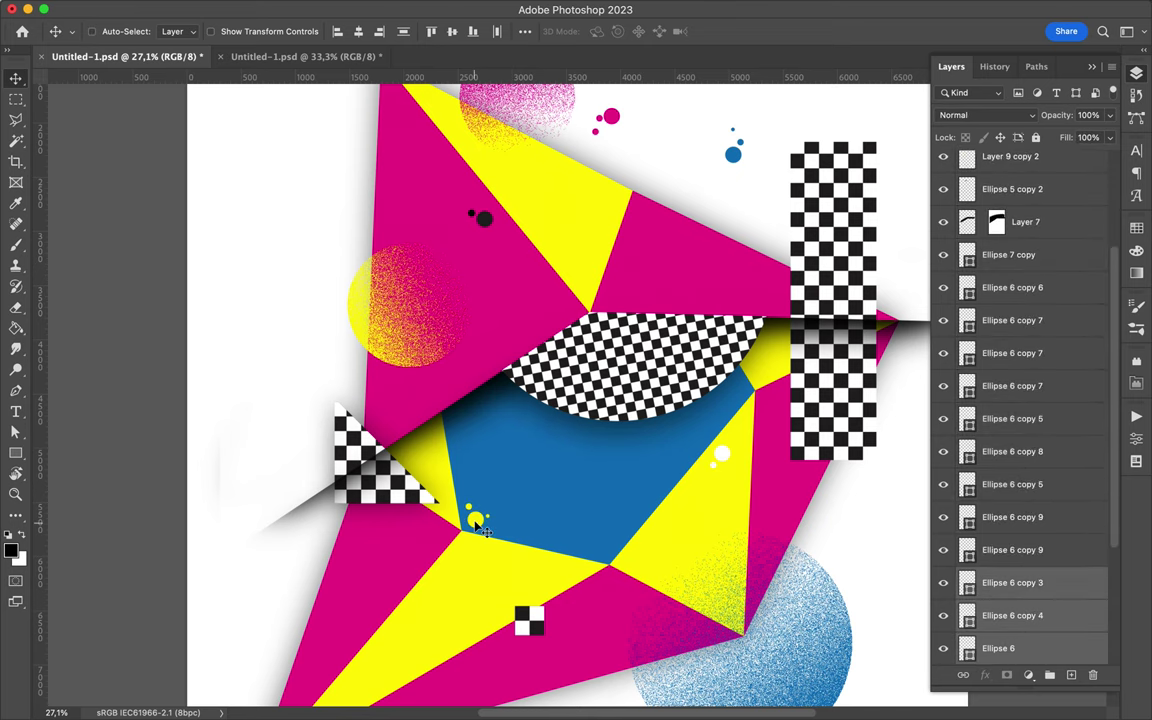
left_click(725, 460, "ctrl")
left_click_drag(703, 428, 783, 375)
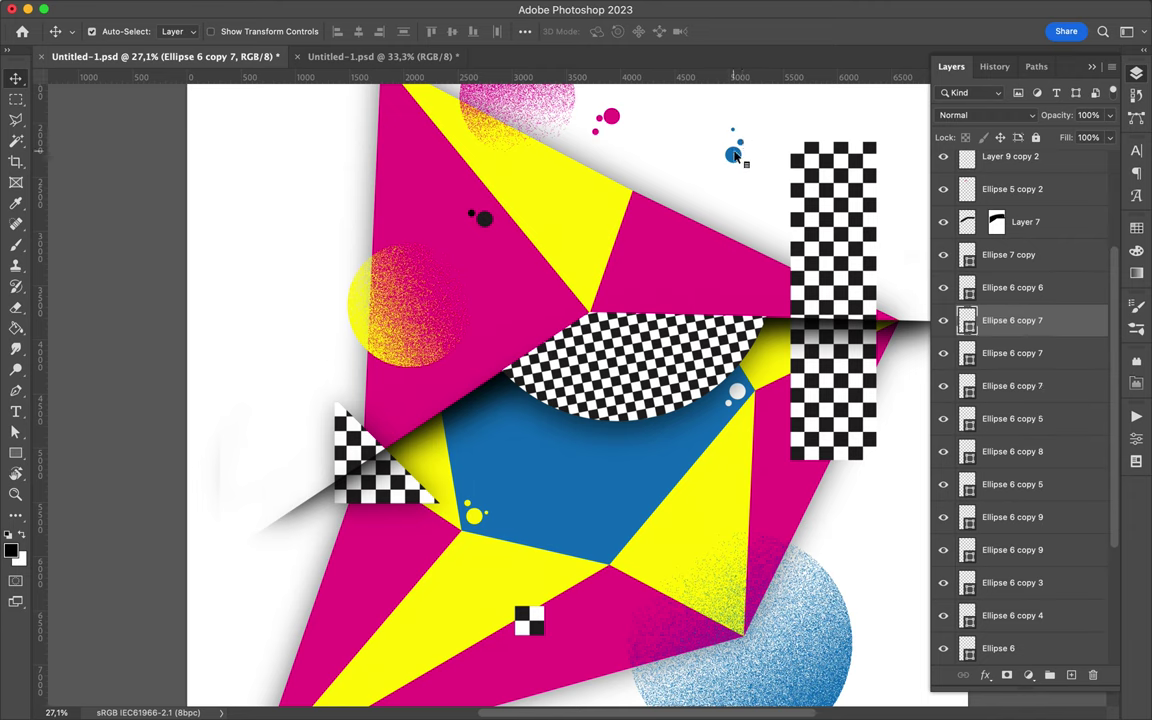
left_click_drag(733, 153, 612, 211)
left_click_drag(612, 120, 439, 603)
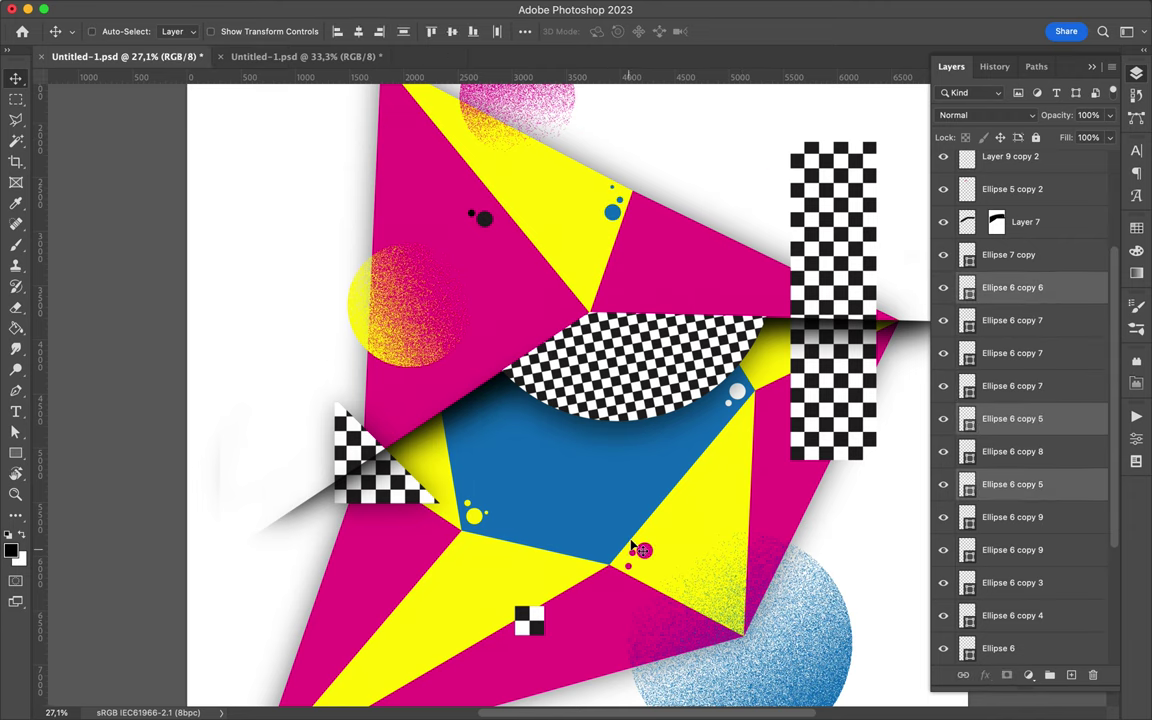
mouse_move(632, 546)
left_mouse_down()
mouse_move(622, 553)
mouse_move(631, 565)
left_mouse_up()
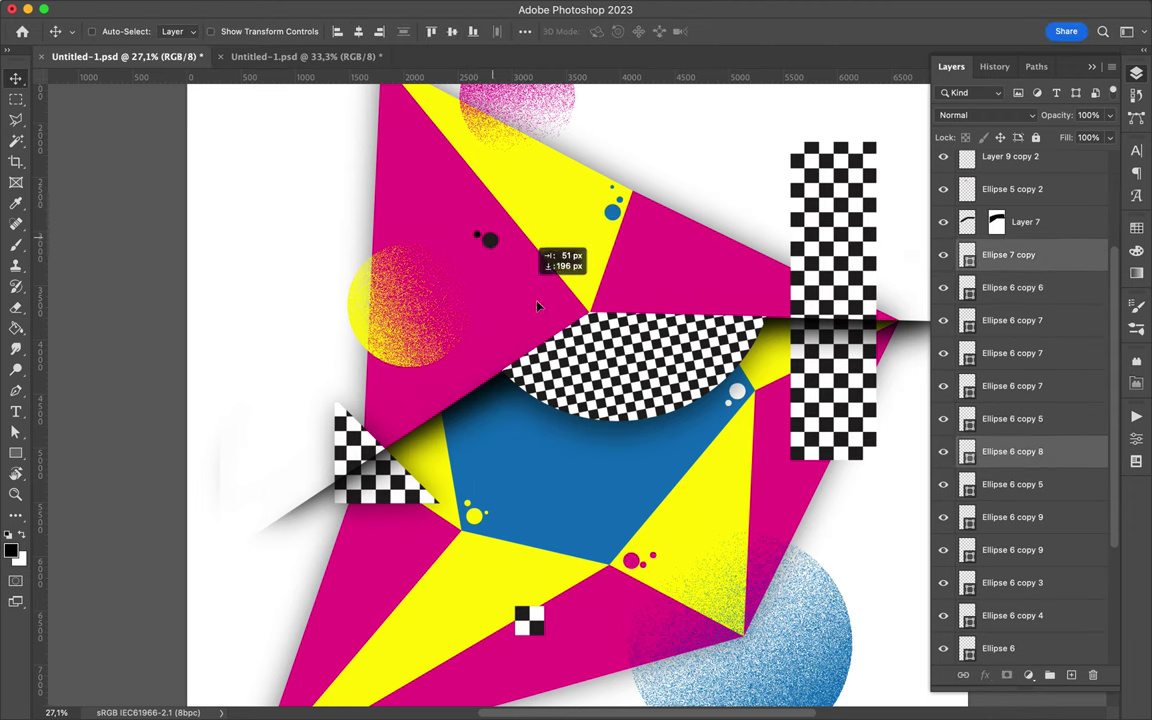
scroll(572, 340, "right", 5)
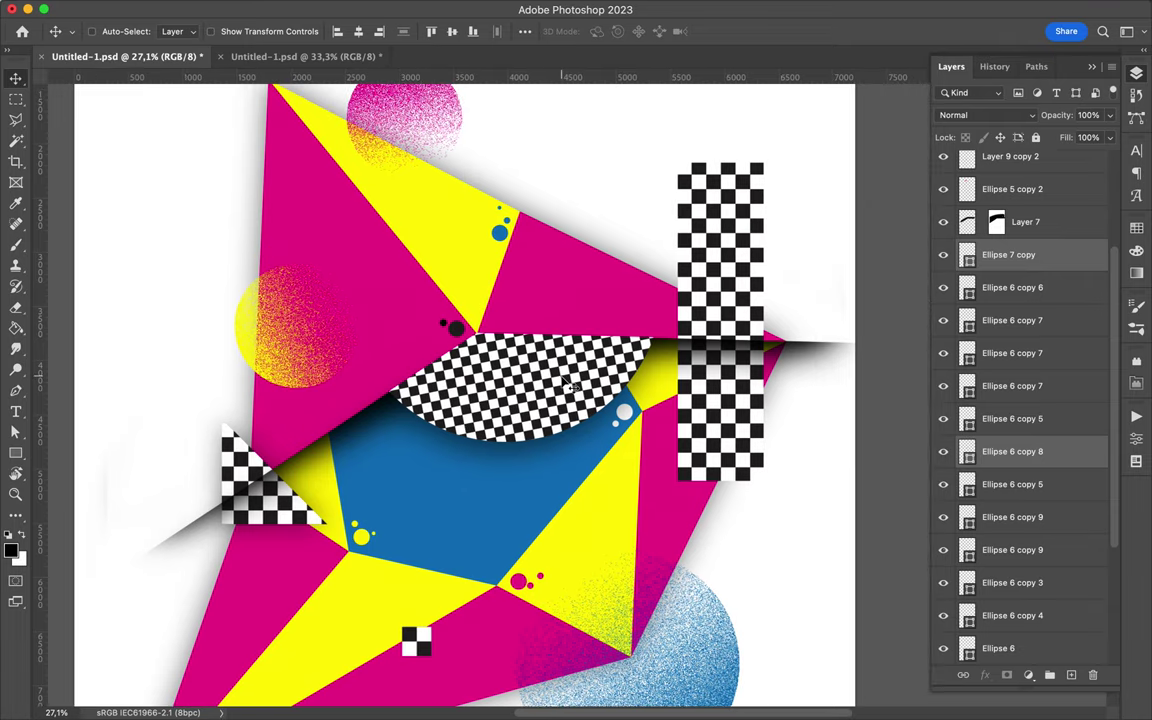
scroll(1020, 400, "up", 3)
left_click_drag(1020, 188, 1020, 530)
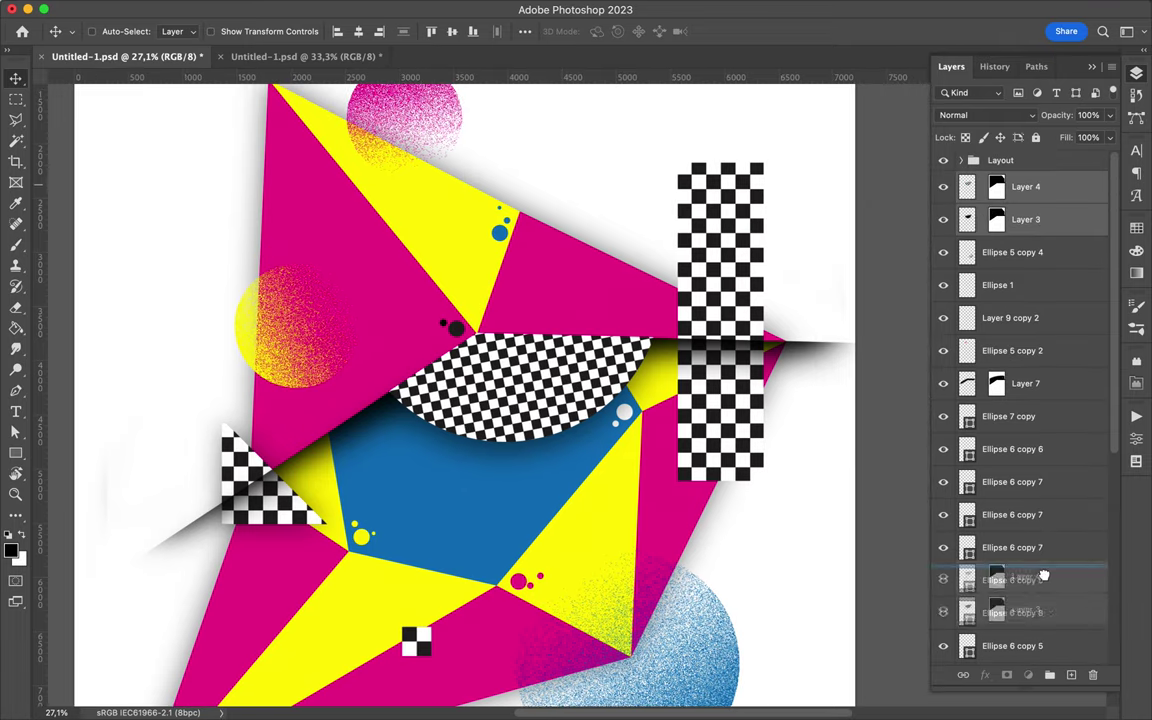
- Zoom in to inspect both shadow layers and their masks, then zoom back out
left_click(784, 472, "super")
scroll(500, 340, "up", 3)
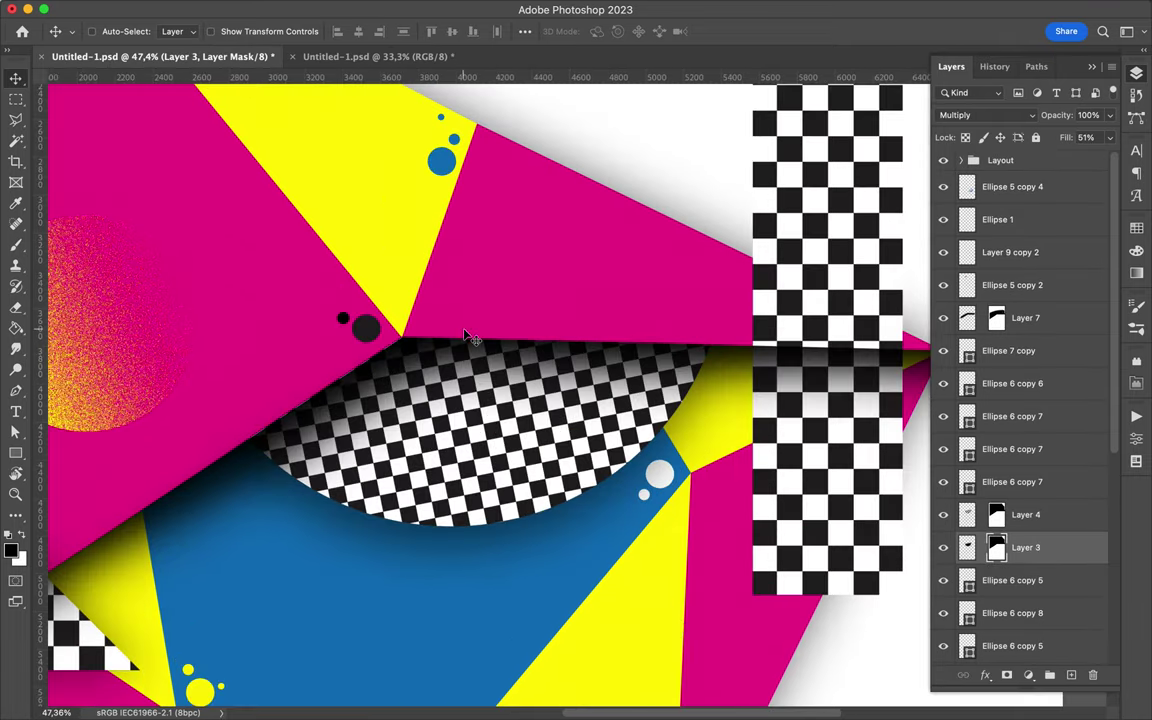
scroll(472, 338, "up", 3)
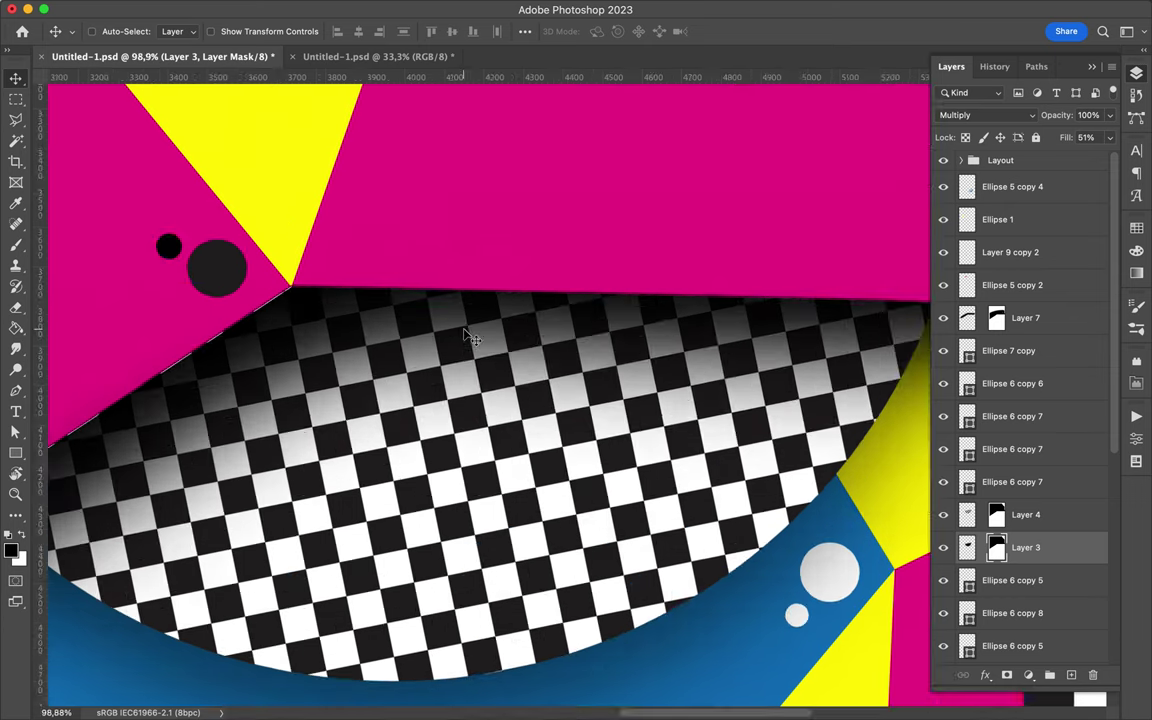
left_click(1030, 515)
left_click(997, 514)
scroll(425, 450, "up", 3)
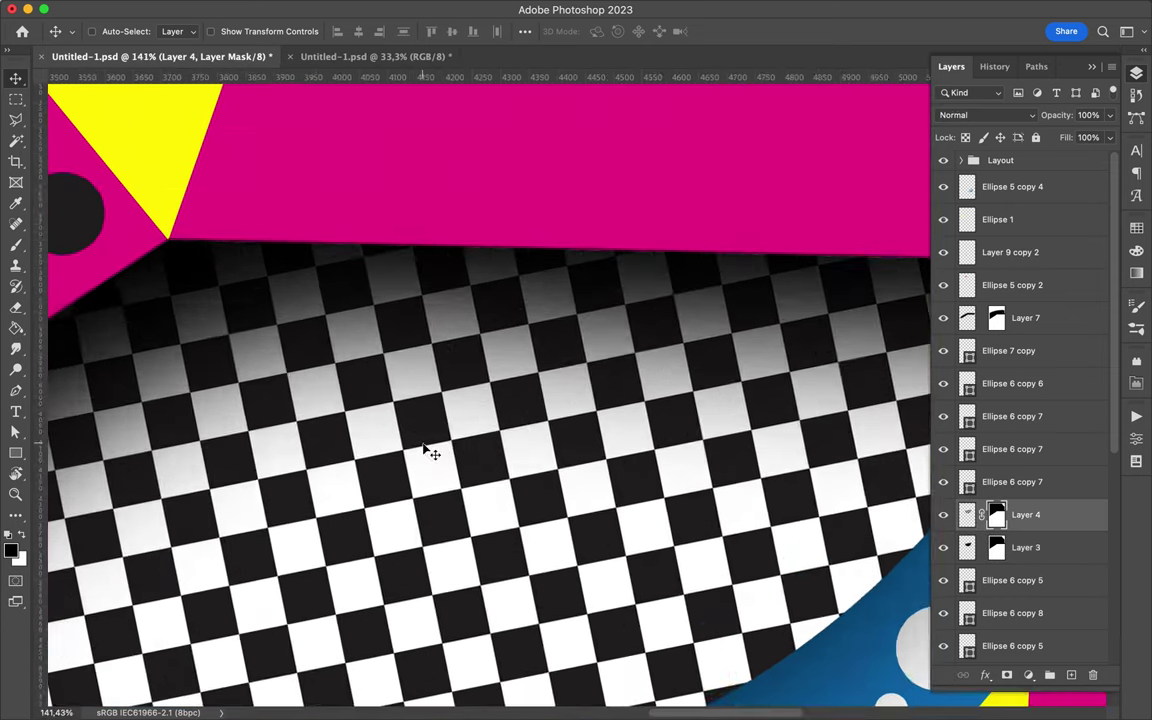
scroll(425, 450, "up", 5)
left_click(997, 548)
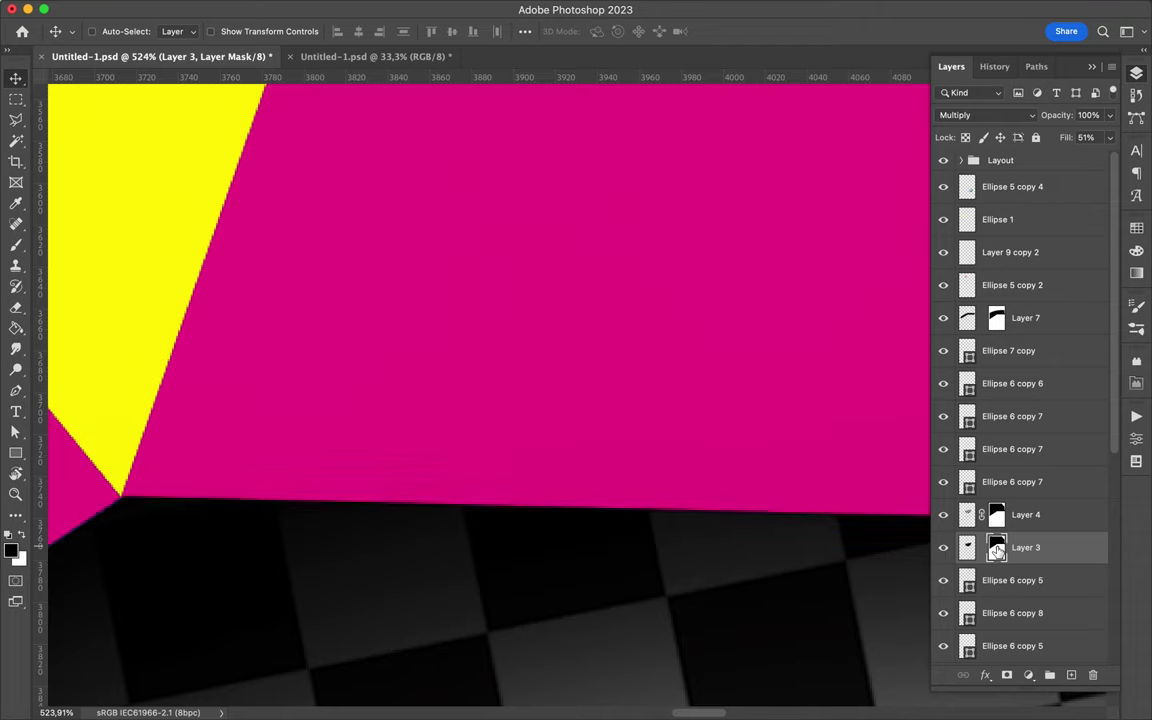
scroll(522, 630, "down", 5)
scroll(522, 630, "down", 5)
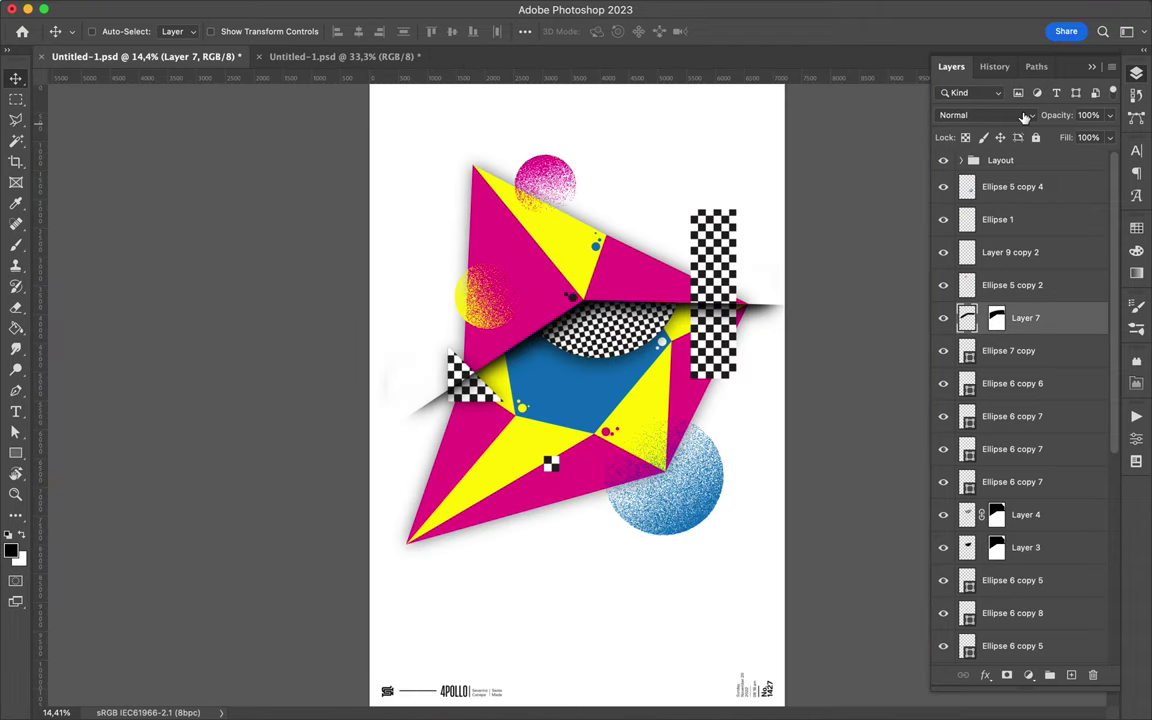
- Check the layer's blending mode, then visit the second poster and return to the first
left_click(985, 115)
scroll(580, 430, "up", 3)
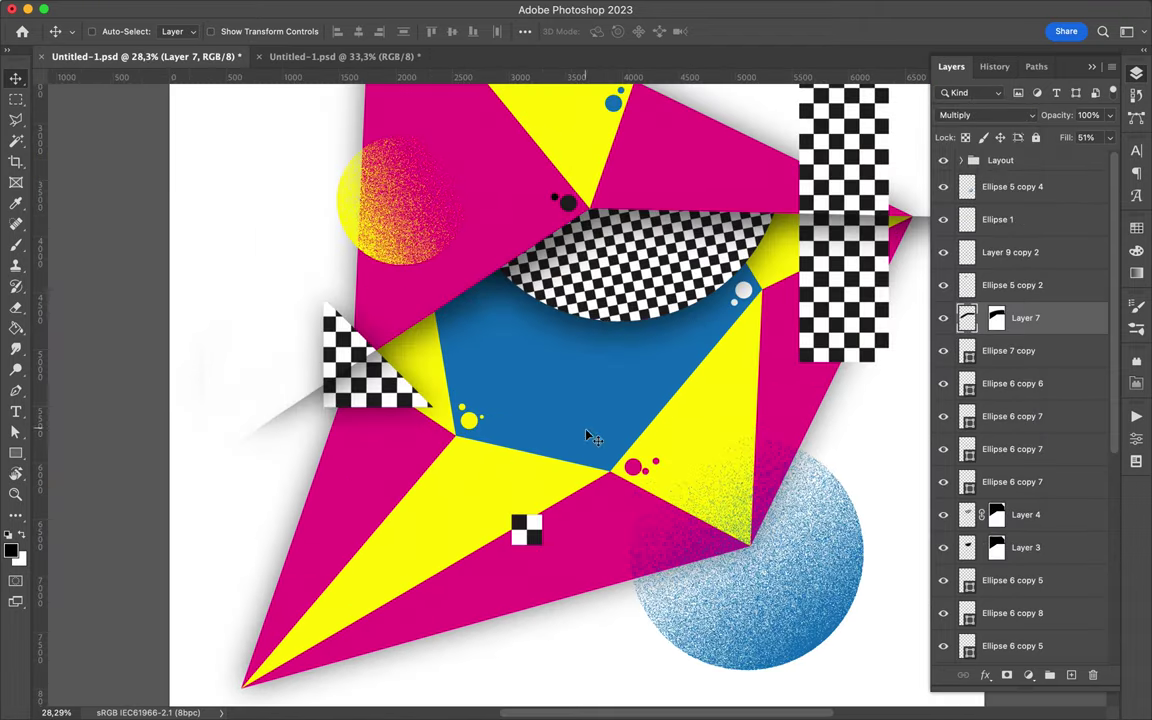
left_click(374, 57)
scroll(612, 316, "down", 5)
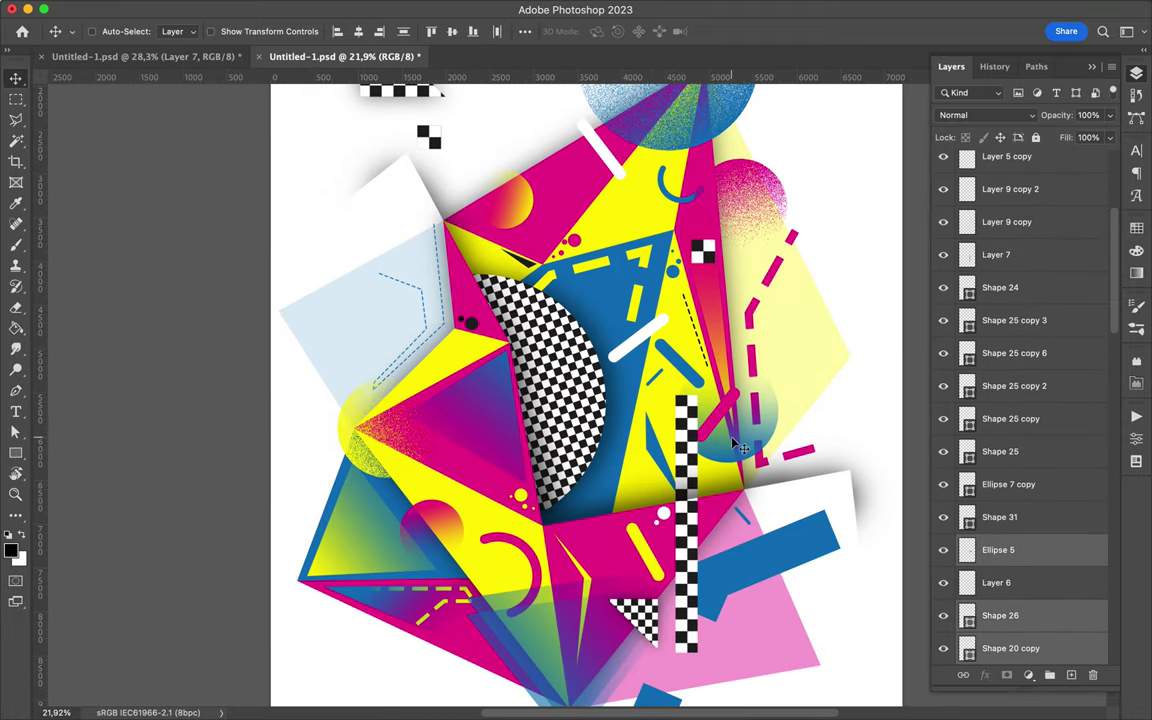
key("ctrl+Tab")
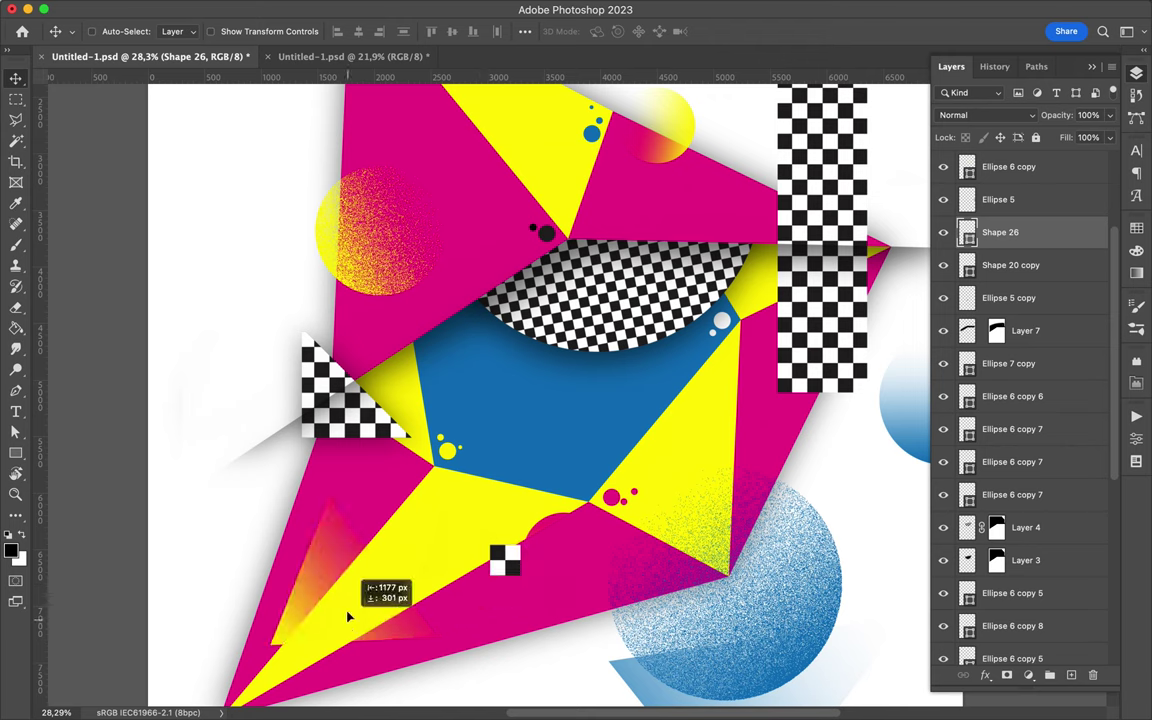
- Move and stretch the gradient triangle onto the blue centre and shift the blue gradient circle
left_click_drag(352, 612, 496, 458)
left_click(16, 430)
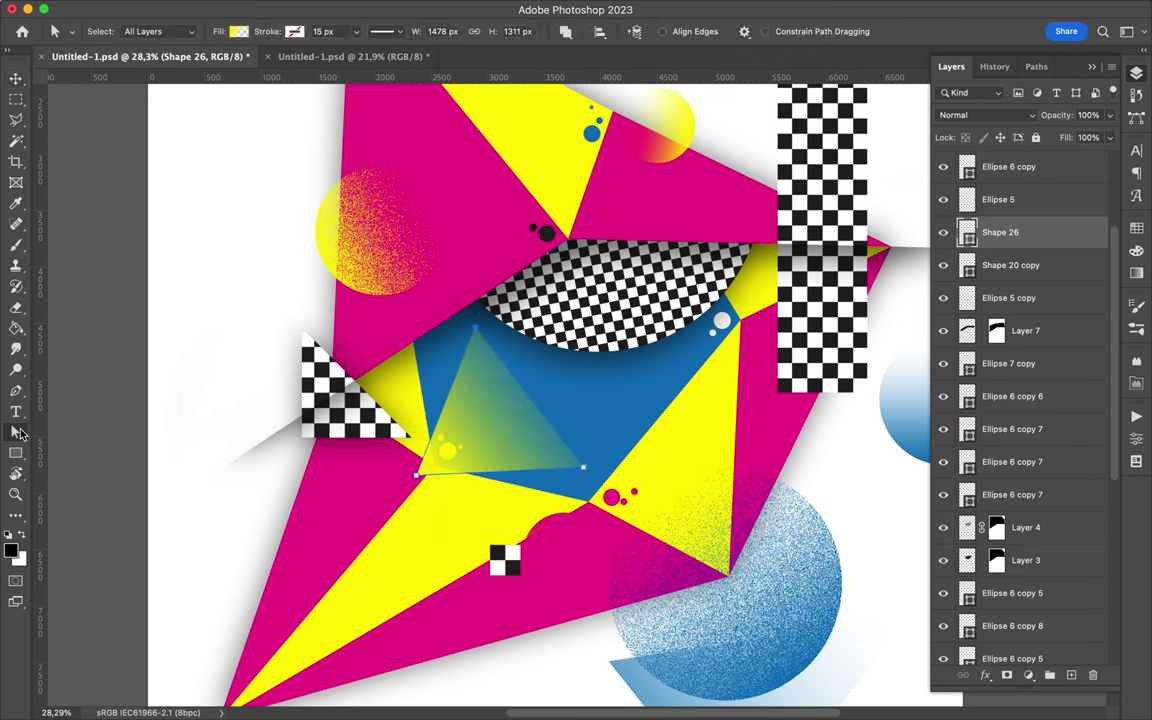
left_click_drag(331, 450, 336, 383)
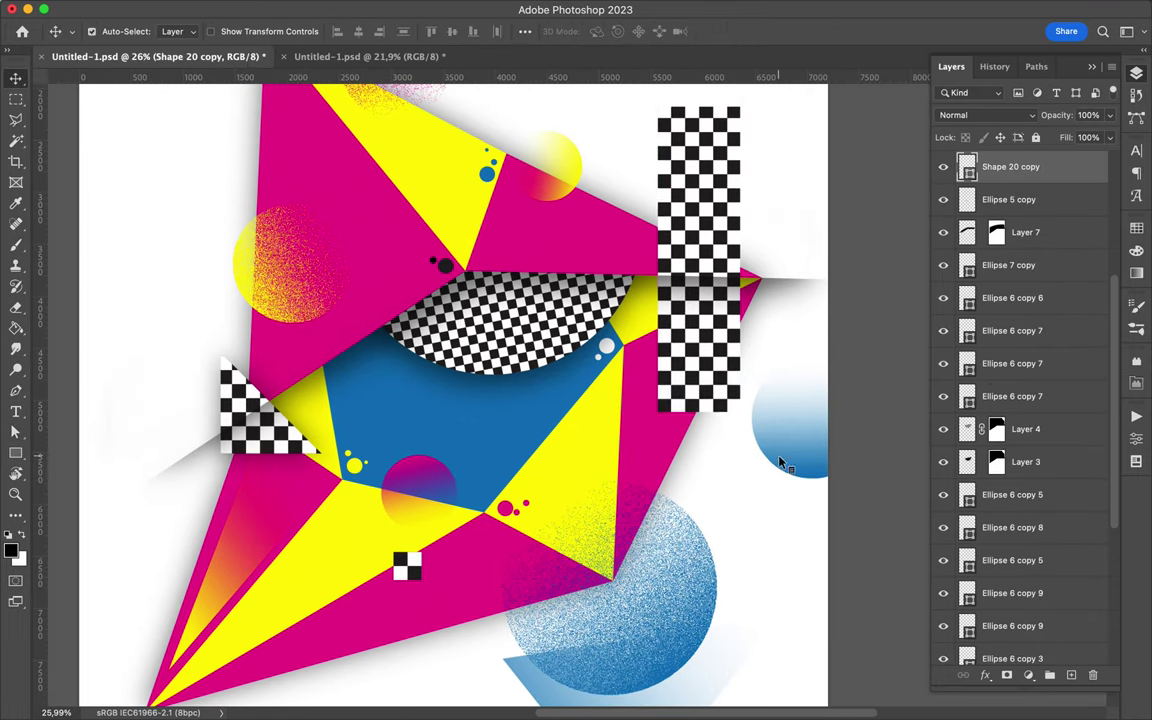
left_click_drag(755, 480, 673, 457)
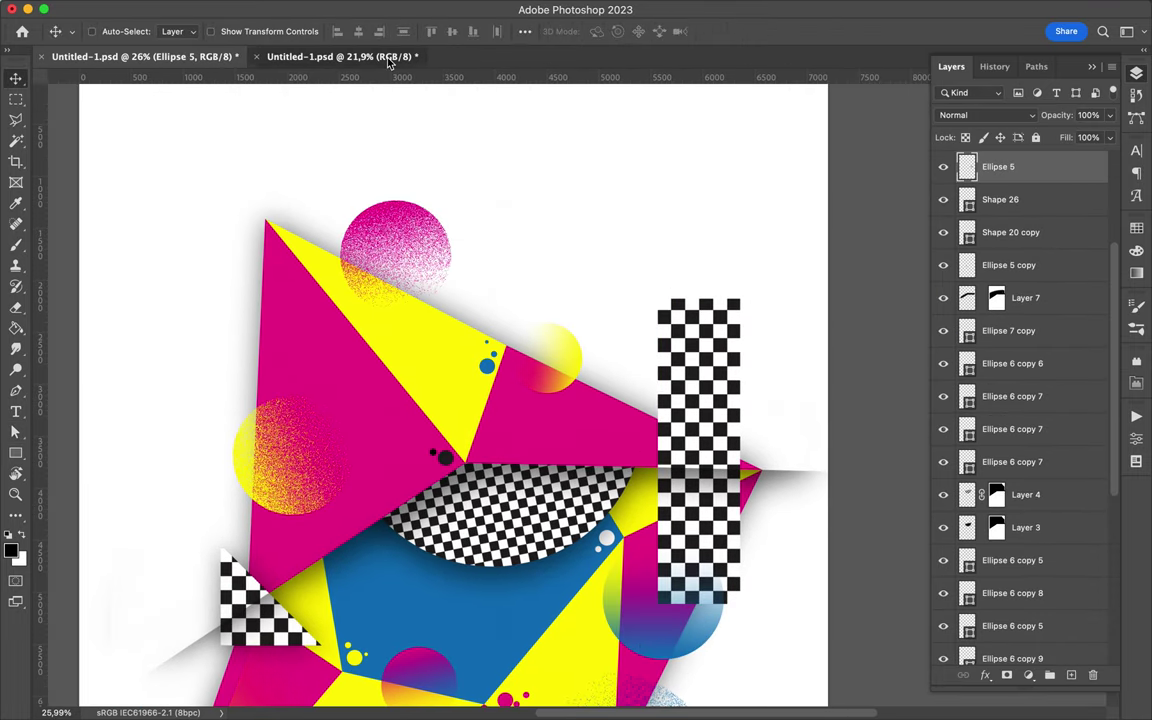
- In the second poster, move the blue bar down and the yellow bar up, then select the yellow dashed path
left_click(340, 56)
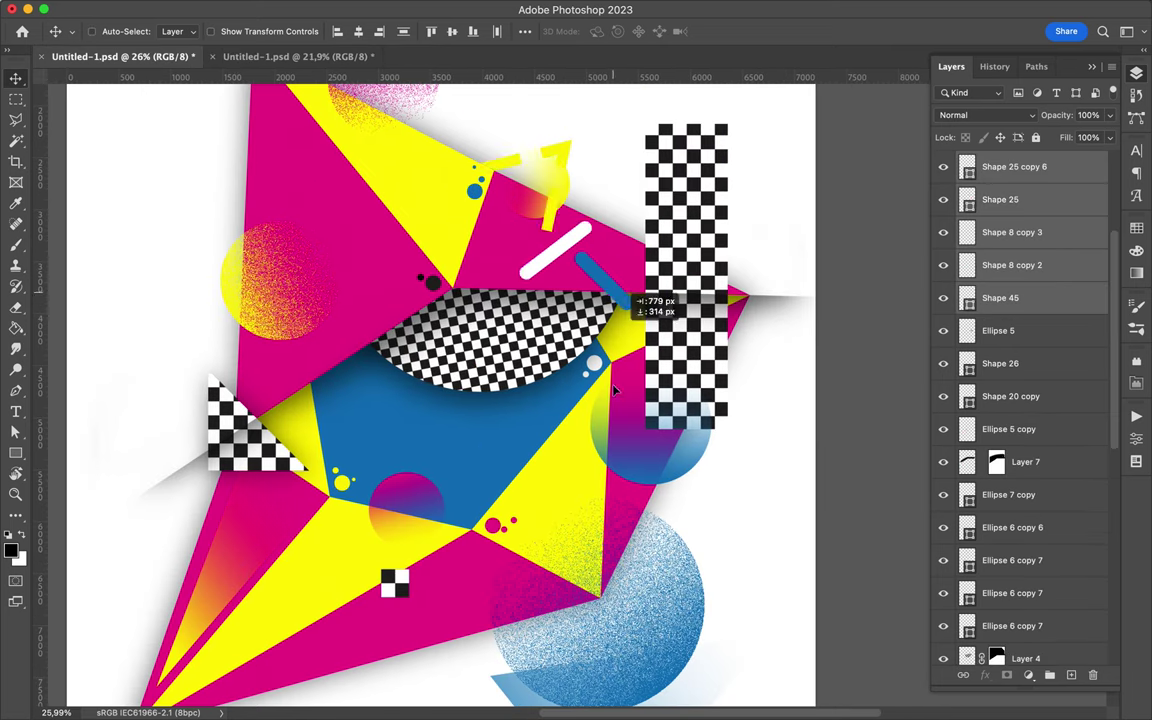
left_click_drag(614, 390, 640, 565)
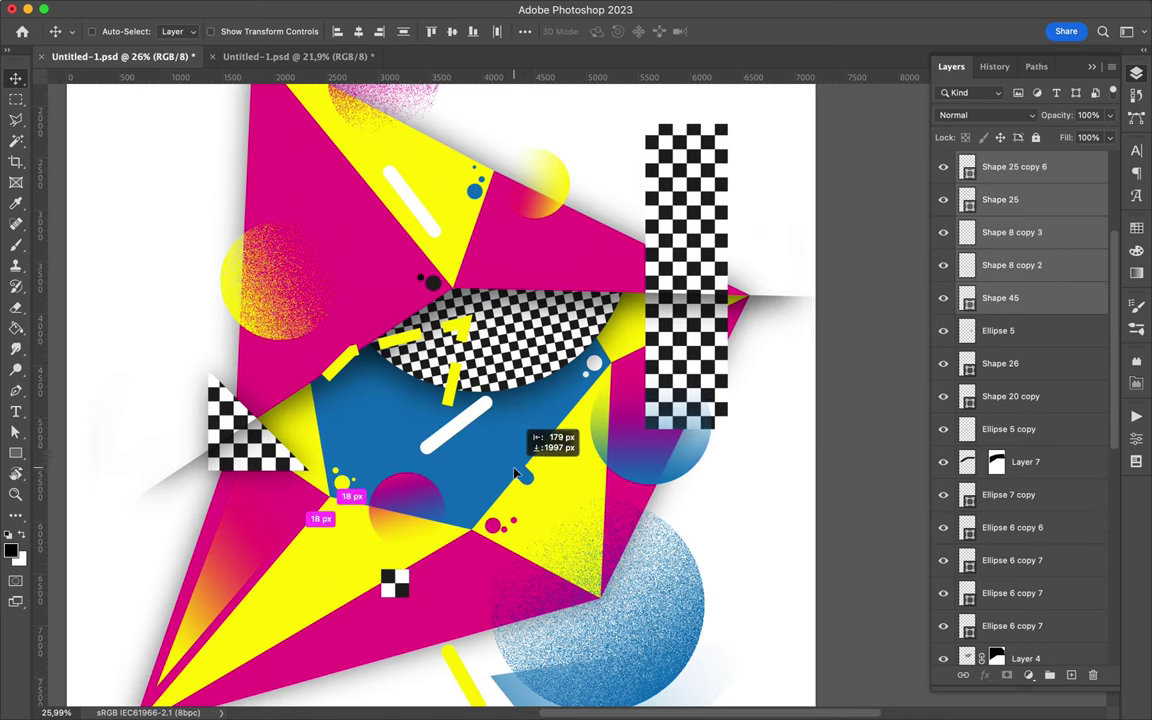
left_click_drag(455, 660, 465, 593)
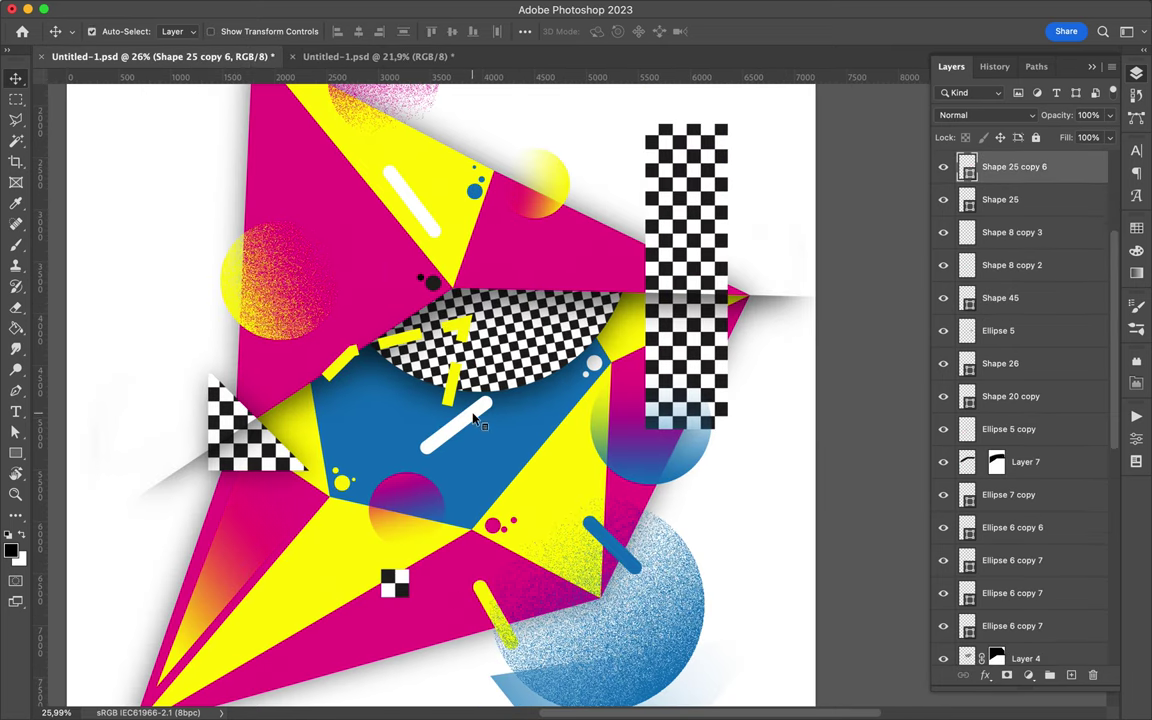
key("a")
left_click(467, 327)
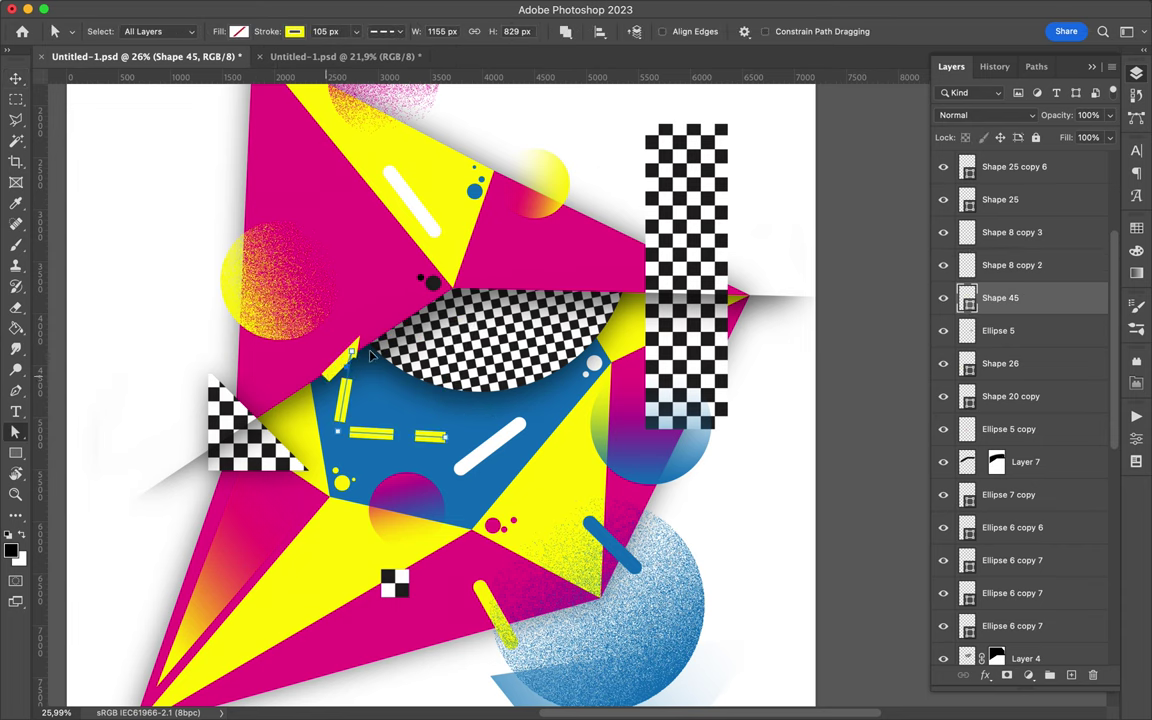
- Pull the dashed path's top end onto the left corner and move Ellipse 5 copy above Shape 45
key("p")
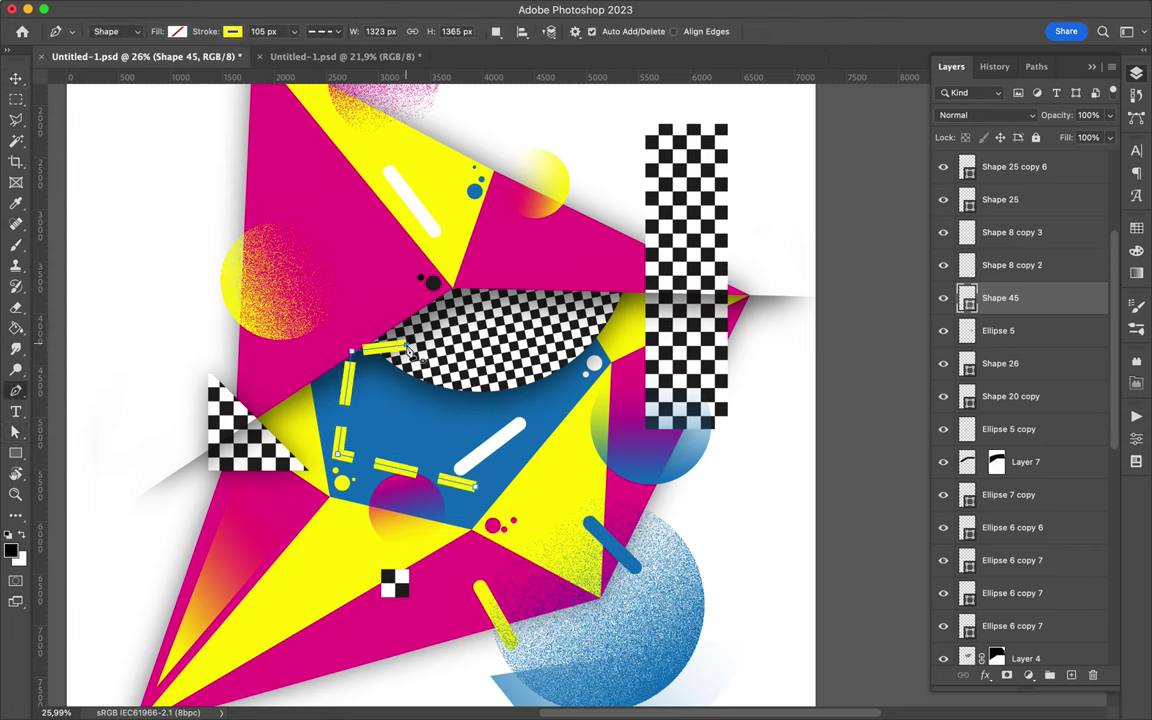
key("super")
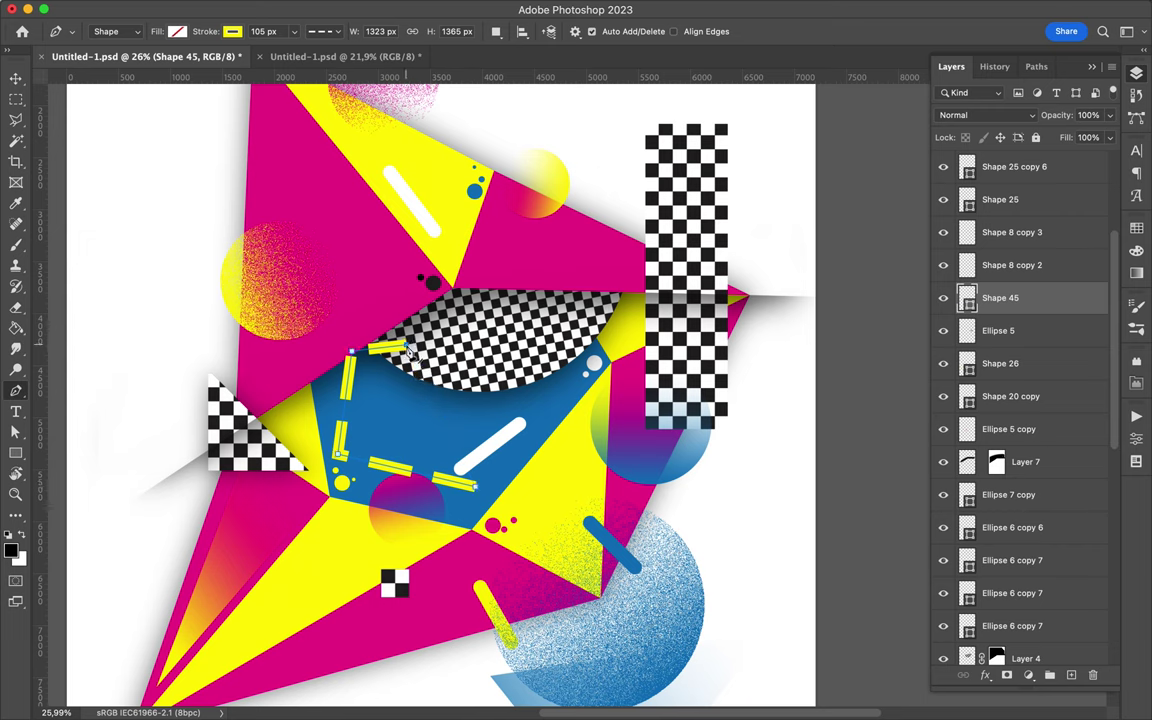
left_click_drag(408, 349, 352, 356)
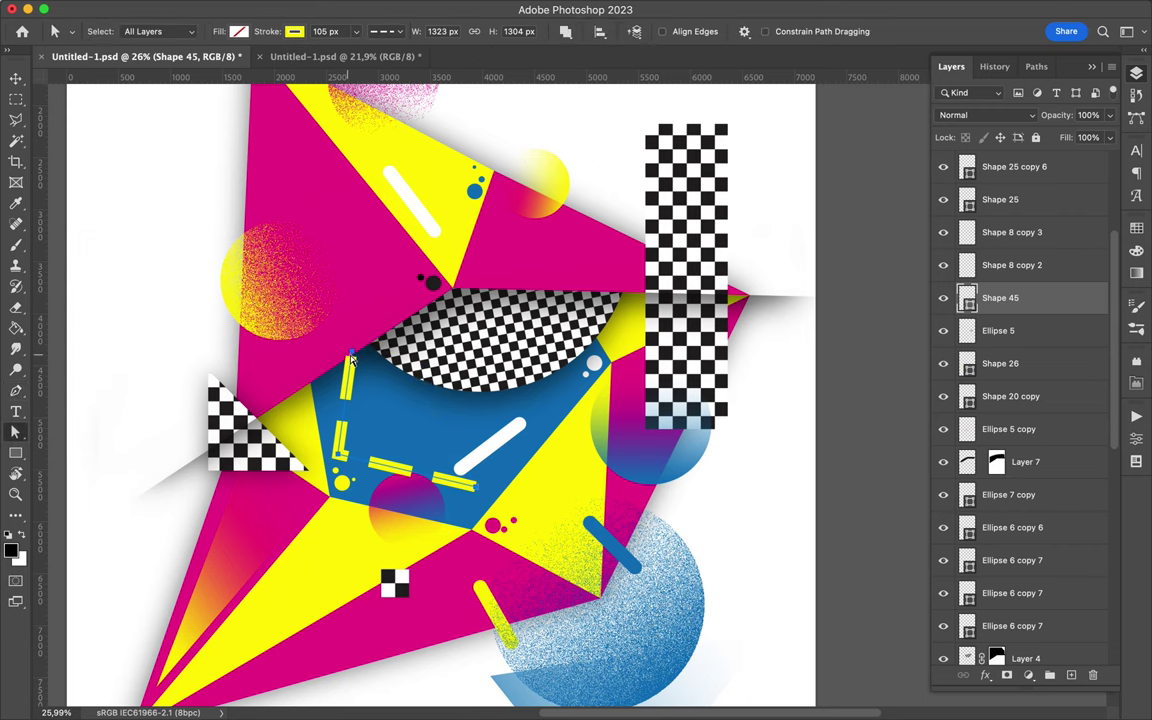
key("v")
left_click_drag(1010, 429, 1040, 297)
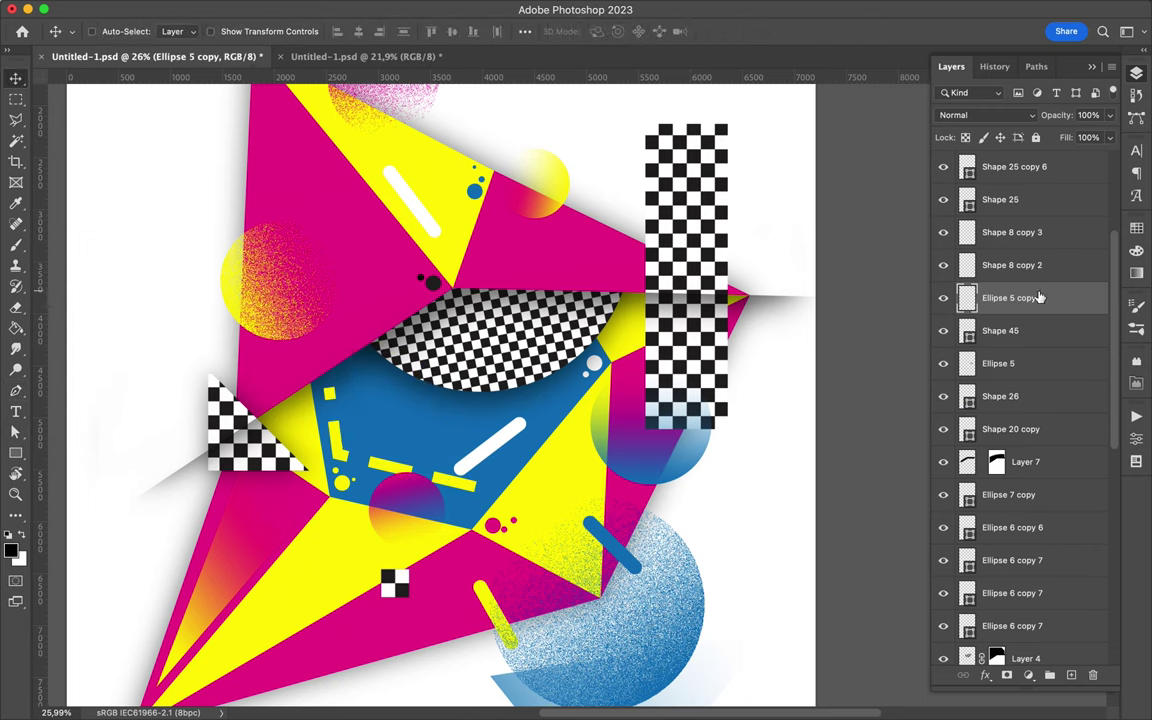
- Shift the white bar and add a duplicate rotated to a steeper angle at the lower left
left_click_drag(458, 460, 519, 452)
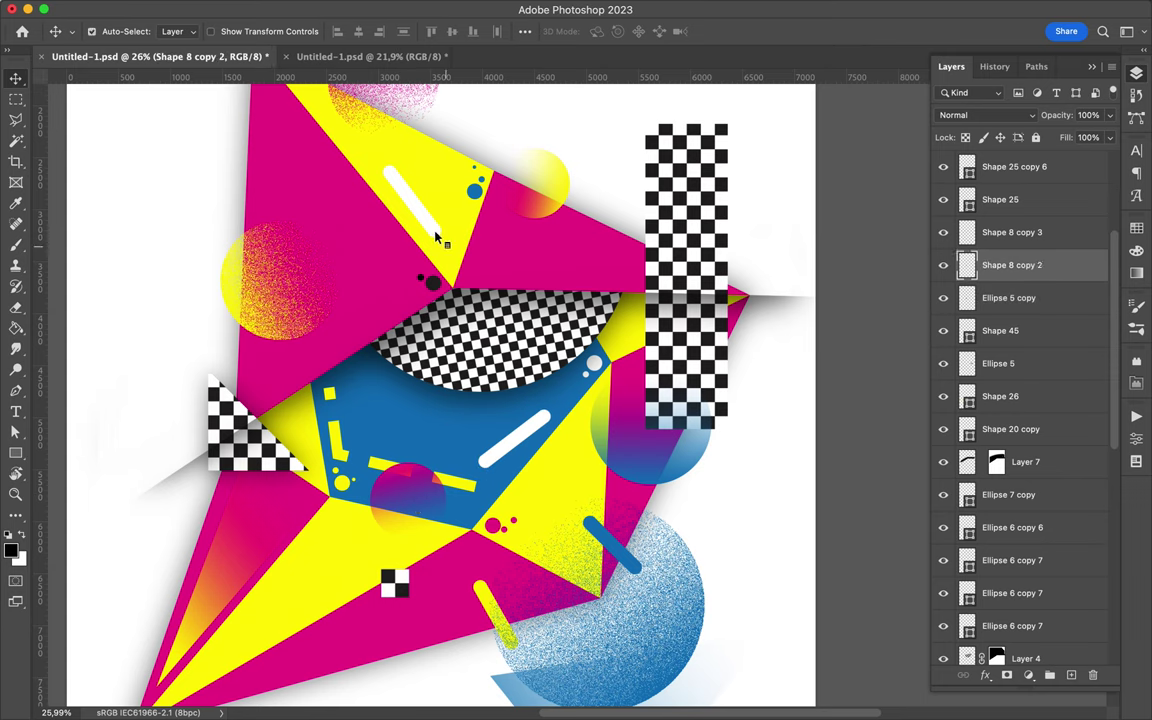
left_click_drag(437, 237, 333, 200)
left_click_drag(340, 490, 330, 540)
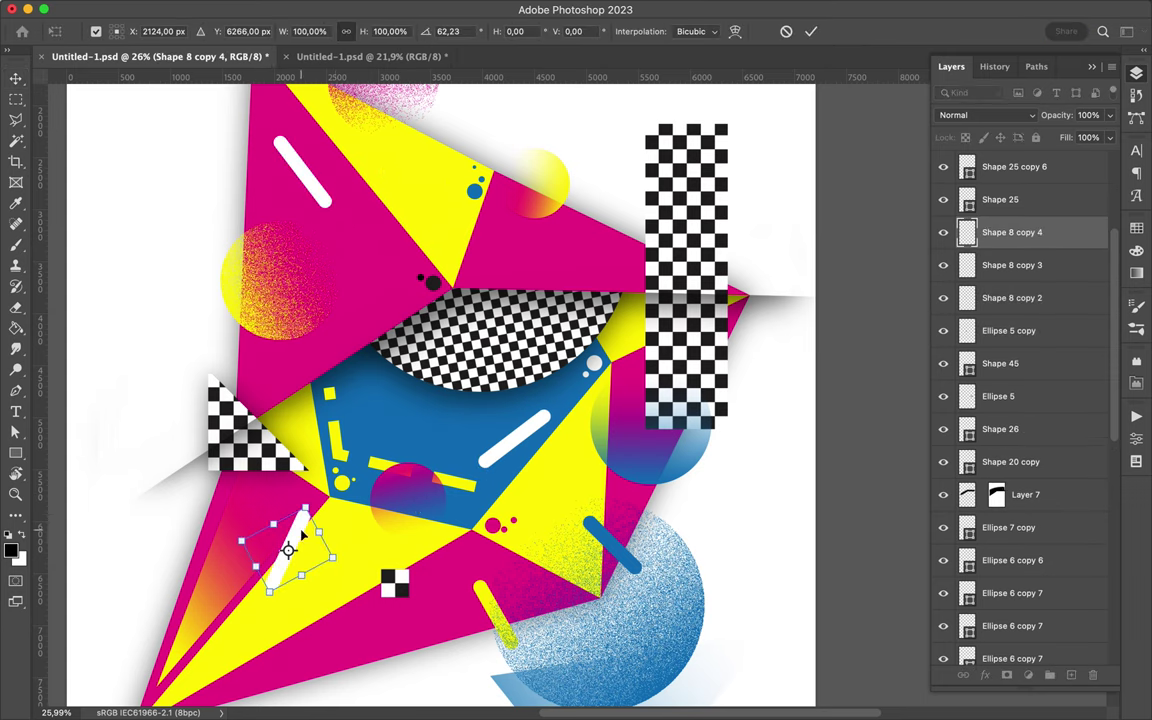
key("Return")
key("a")
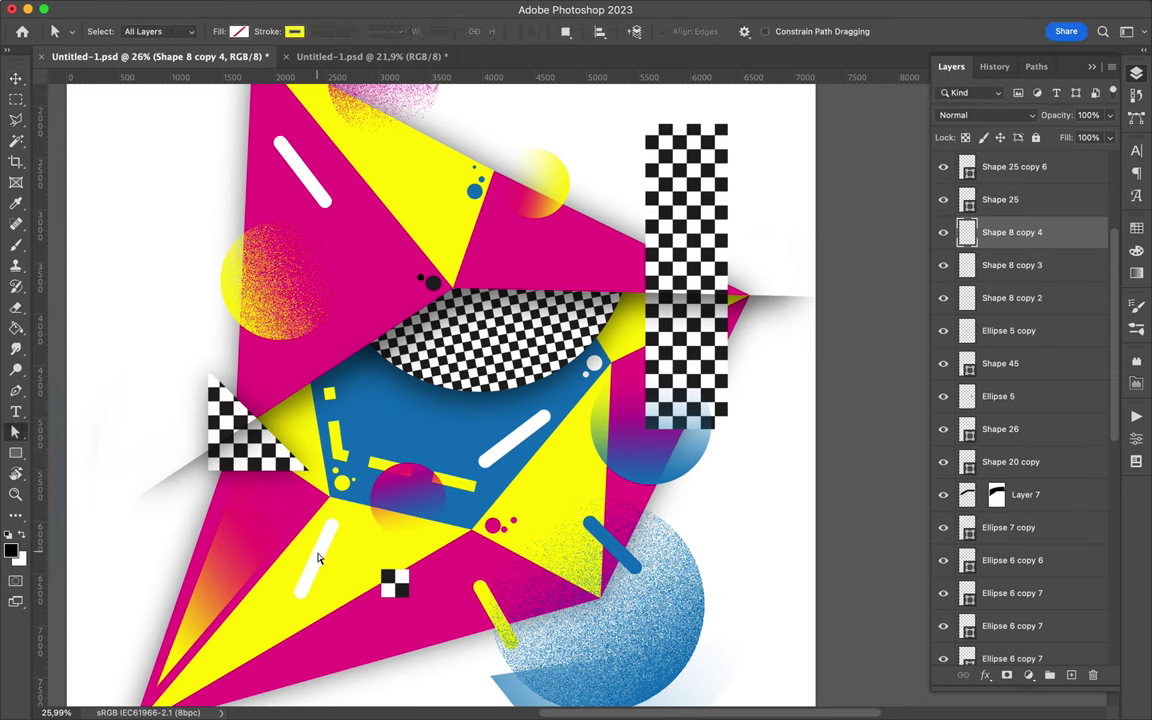
key("v")
- Copy Shape 25 copy 3 and the Shape 41 gradient triangle from the second poster into the first
left_click(321, 560, "ctrl")
key("ctrl+Tab")
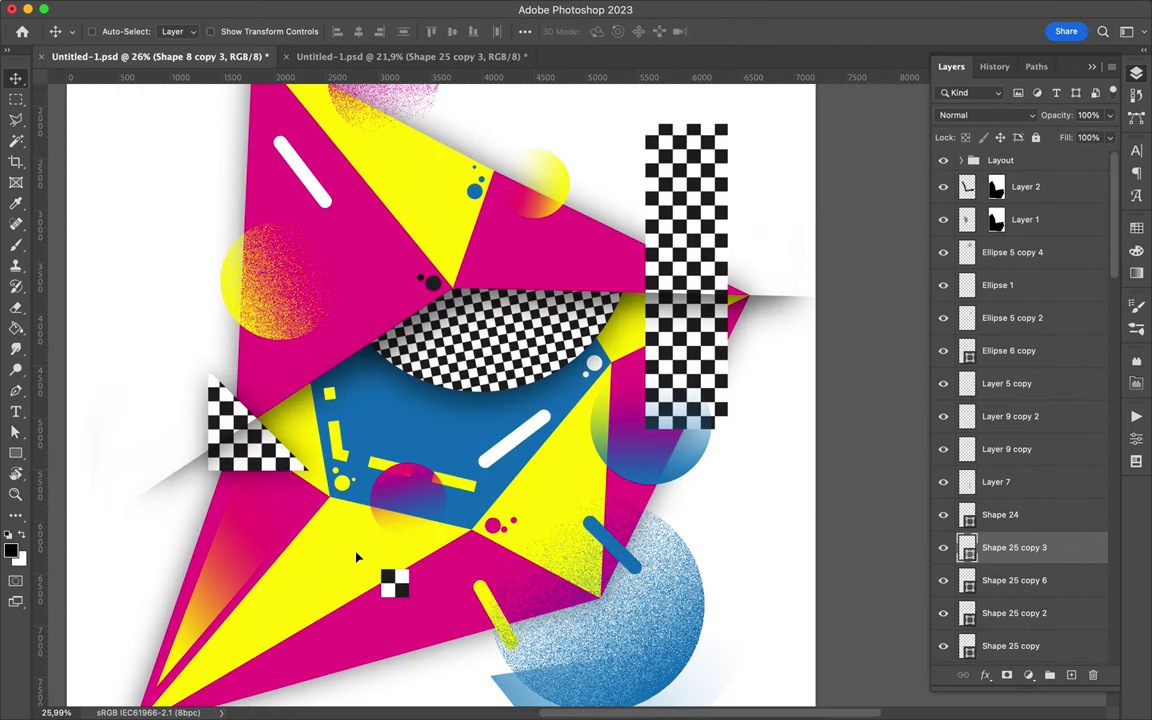
left_click_drag(760, 300, 330, 495)
left_click(408, 56)
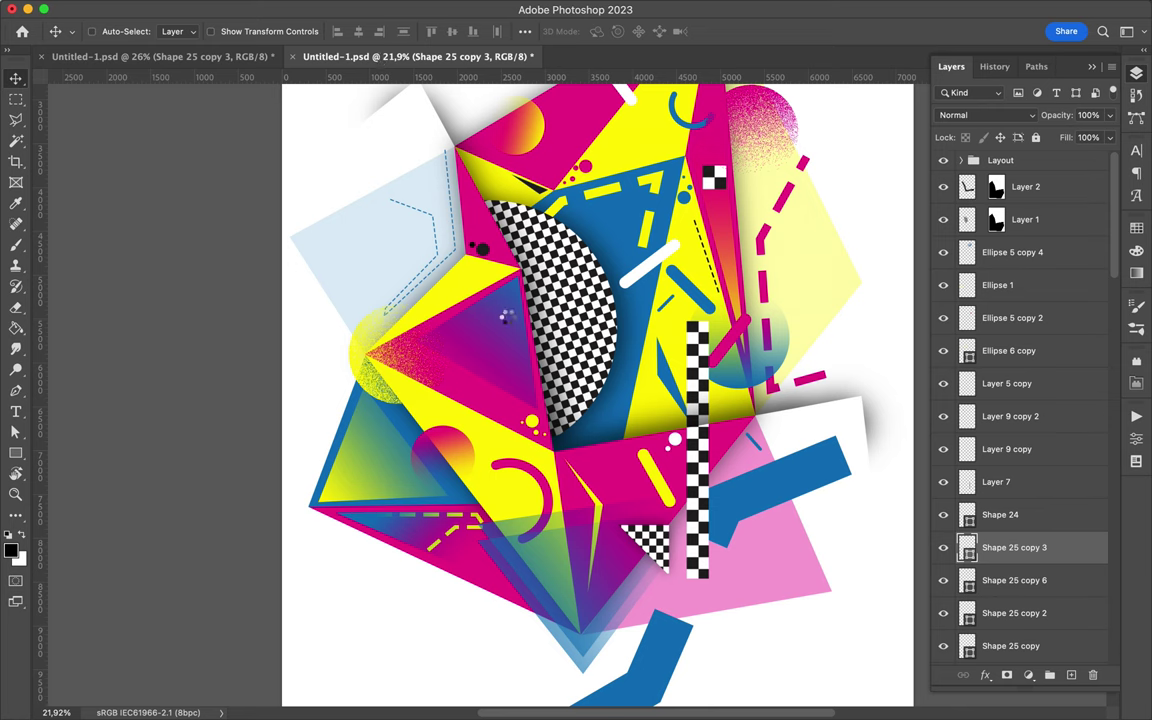
mouse_move(512, 313)
left_mouse_down()
mouse_move(597, 367)
mouse_move(513, 300)
left_mouse_up()
- Review Shape 41's gradient fill and move it down the layer stack behind the polygon
key("a")
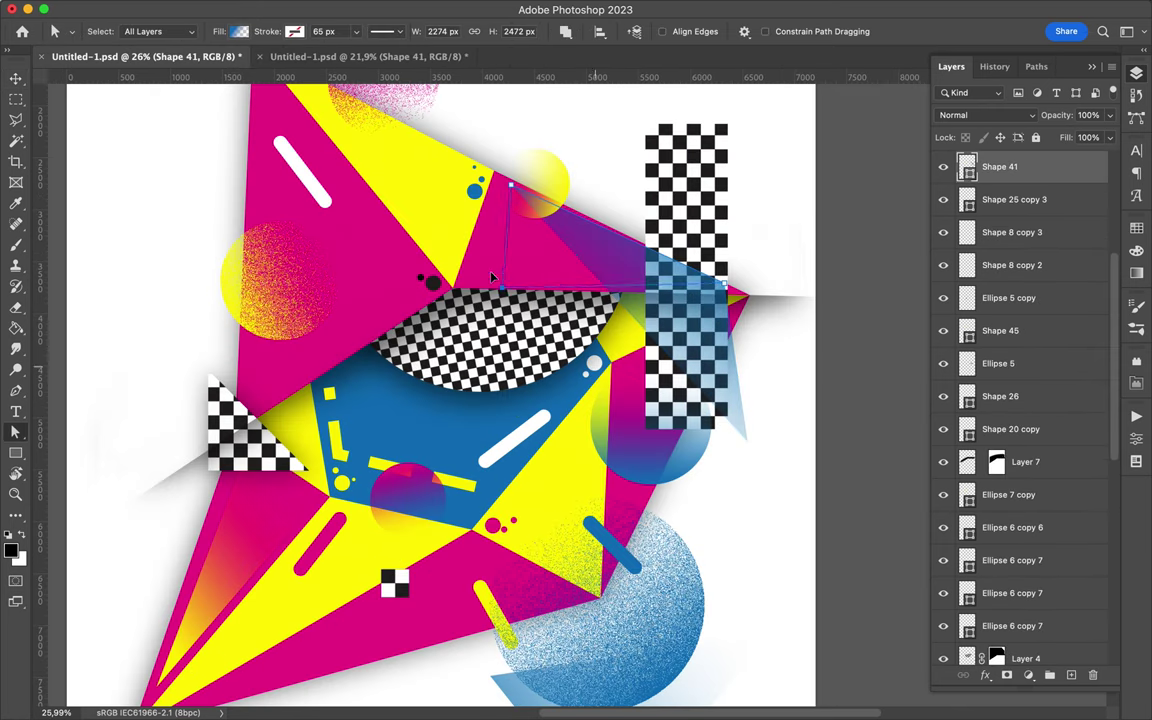
left_click(239, 31)
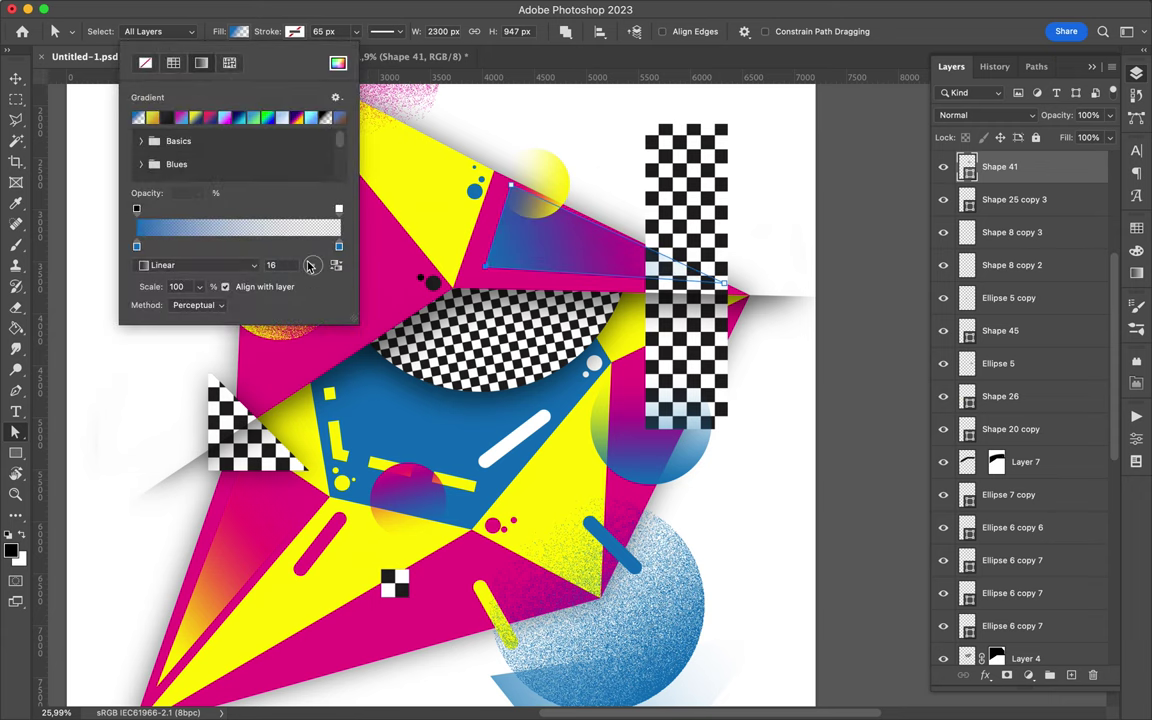
key("v")
left_click_drag(1000, 167, 1034, 566)
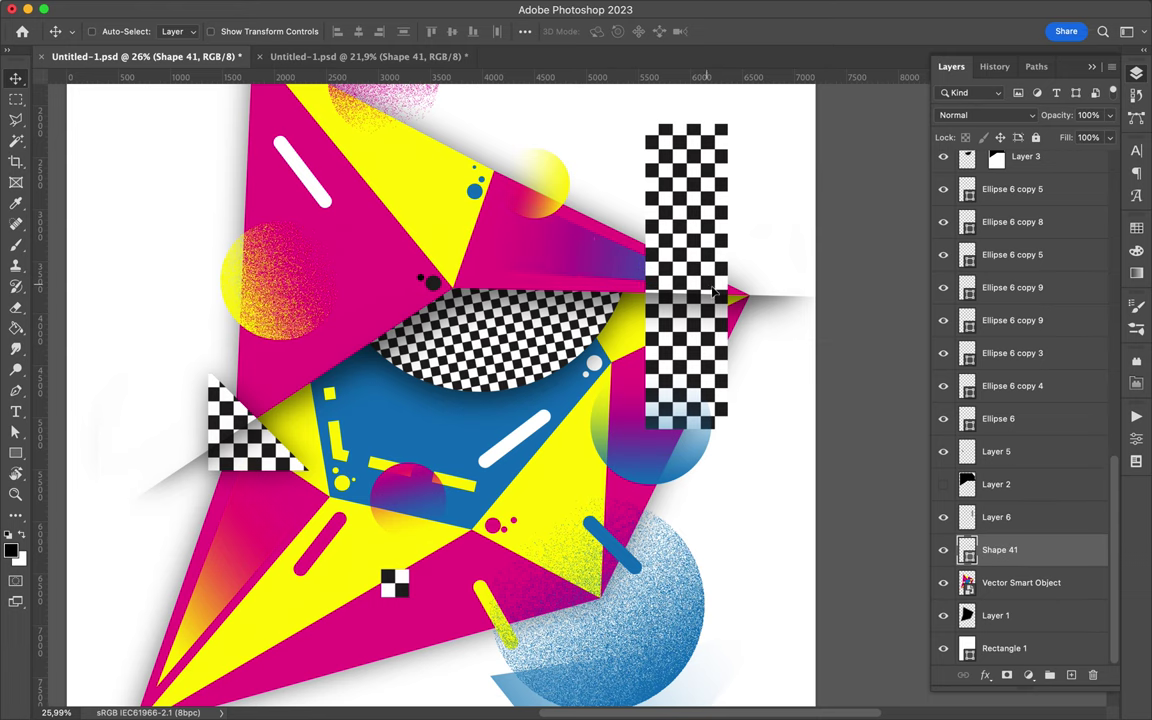
scroll(411, 522, "left", 2)
- Draw a new three-point triangle near the lower centre and begin editing its gradient stop colour
key("p")
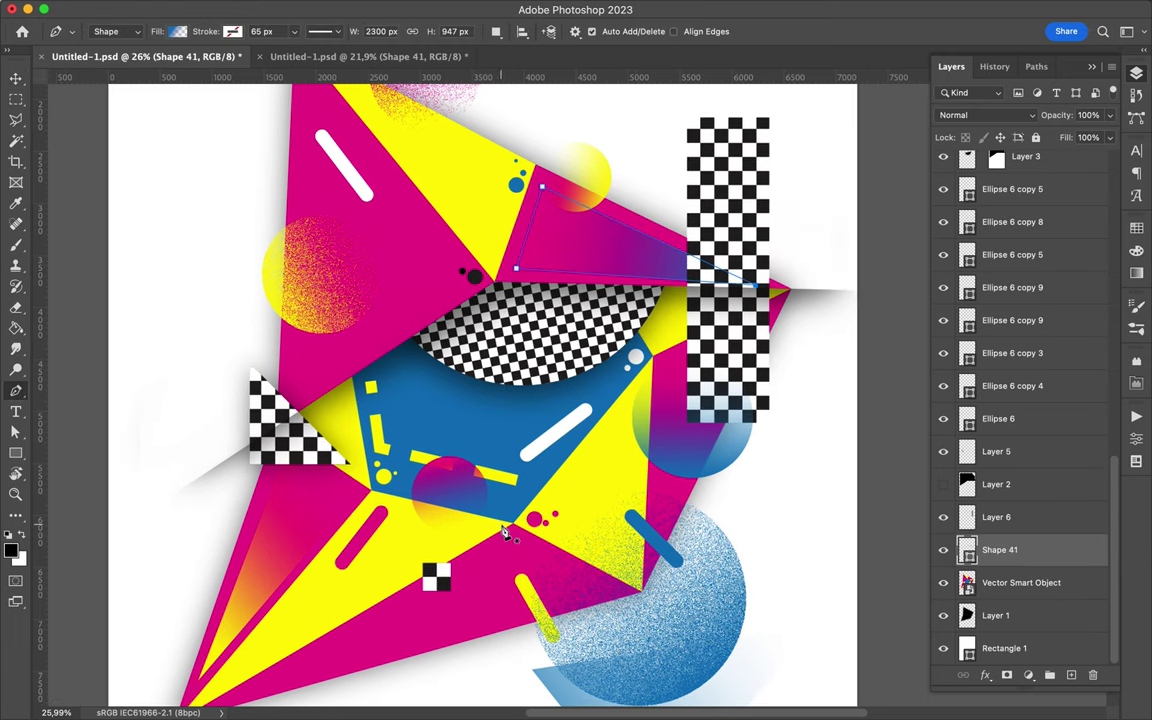
left_click(321, 626)
left_click(373, 498)
left_click(503, 524)
scroll(493, 357, "up", 2)
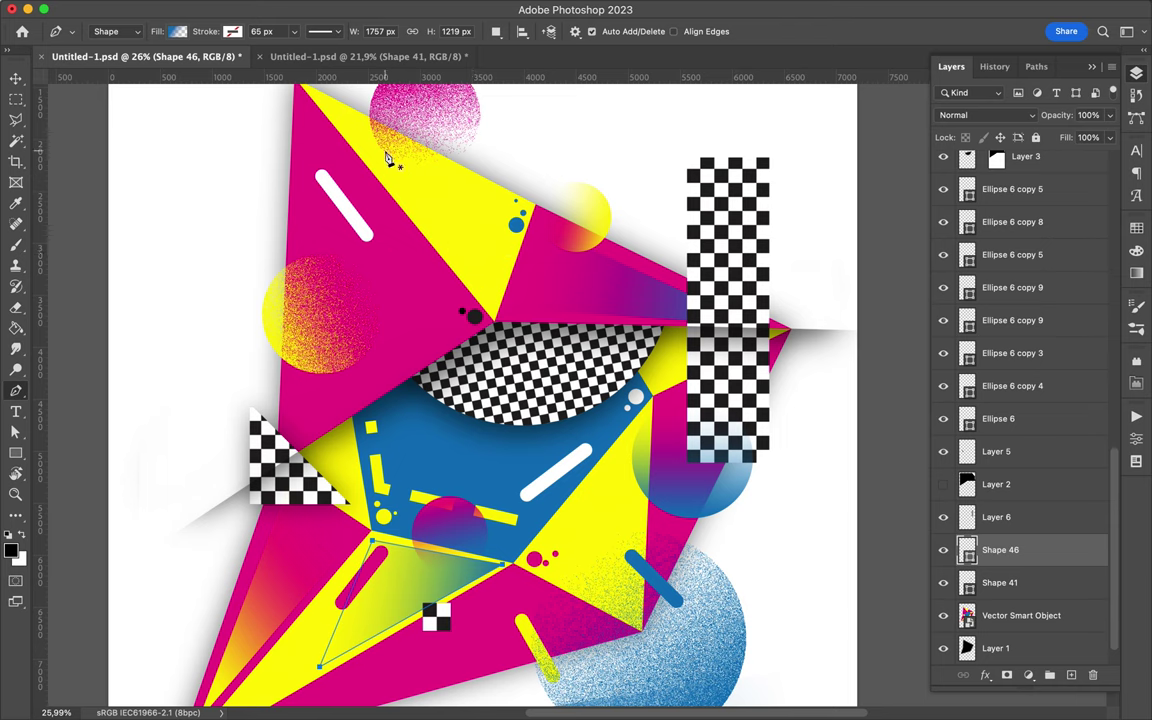
left_click(313, 91)
left_click(178, 31)
double_click(338, 246)
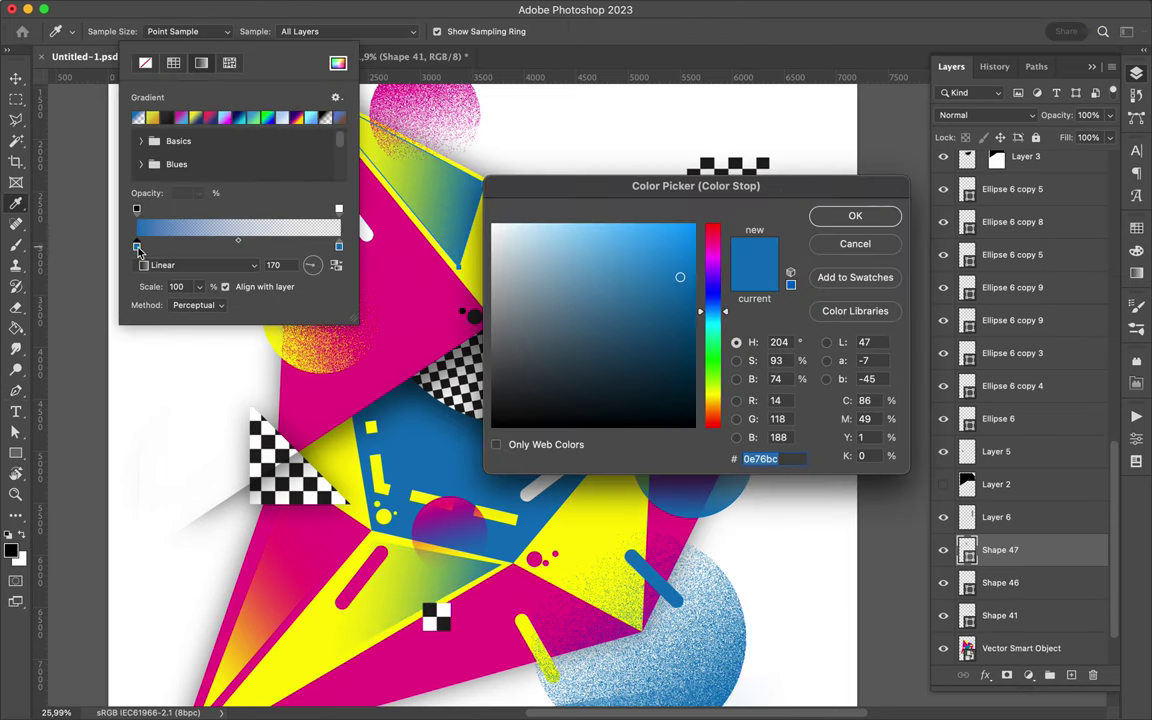
- Set the new triangle's right gradient stop to pink and confirm it
left_click(851, 213)
double_click(338, 246)
key("Return")
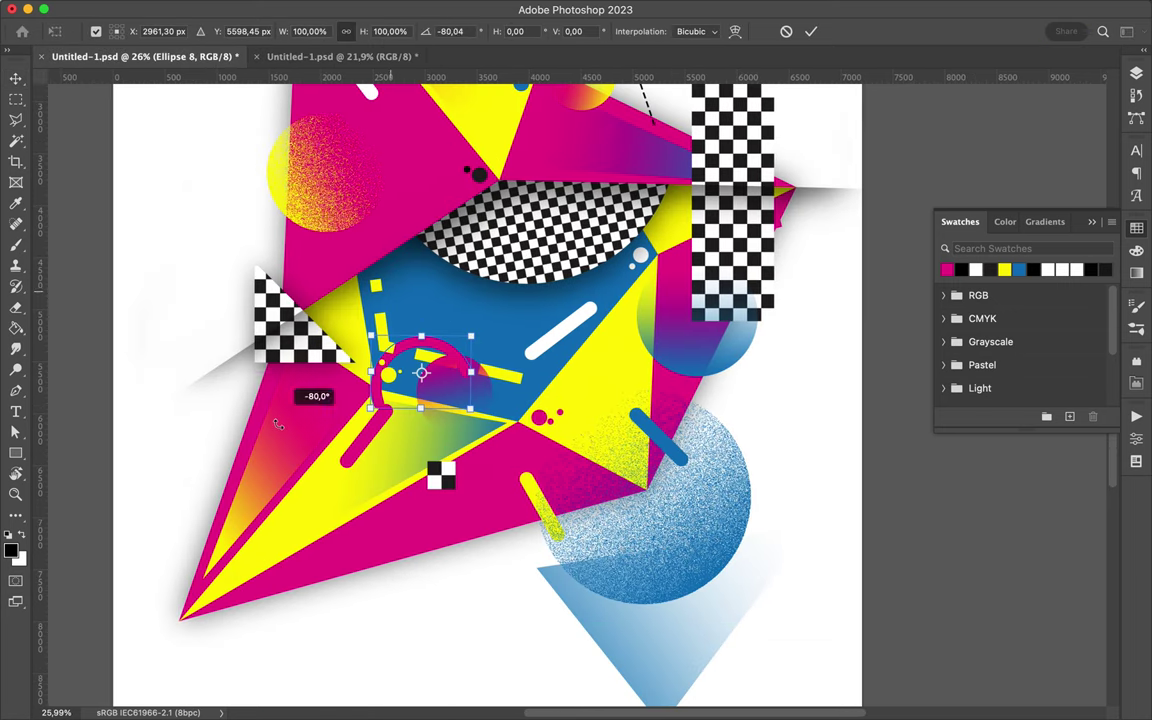
scroll(700, 235, "up", 3)
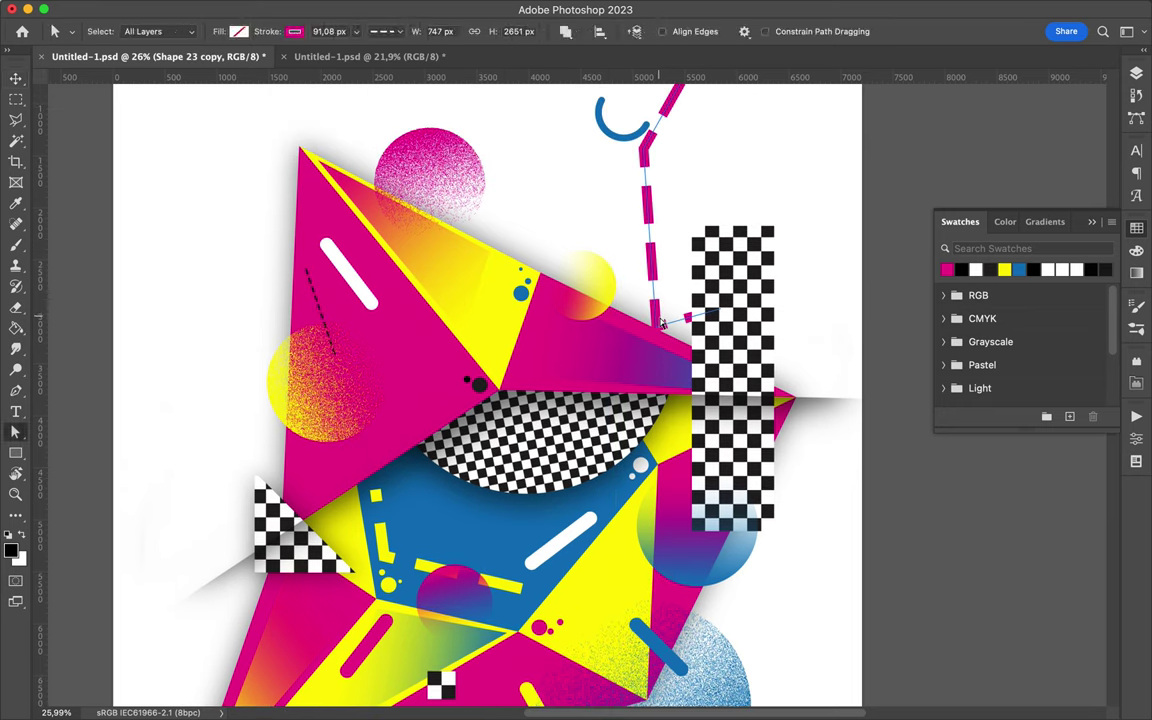
- Extend the pink dashed line toward the top, lower the blue arc, and duplicate it upward
key("a")
left_click_drag(722, 355, 684, 101)
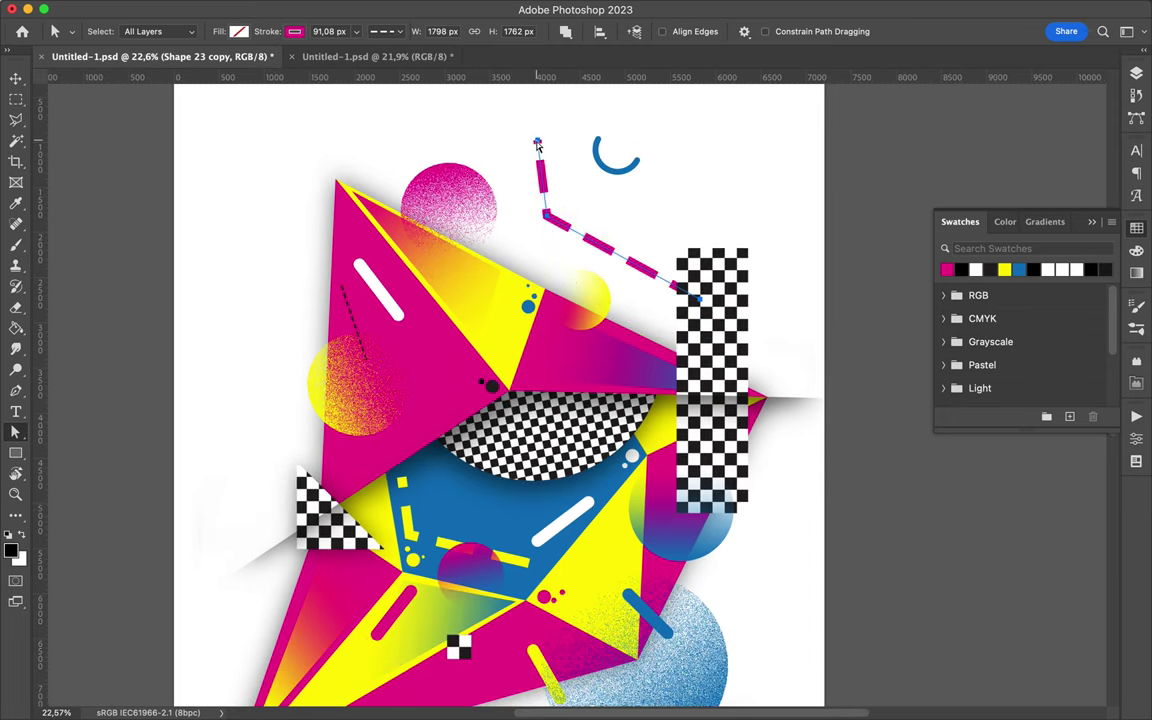
key("v")
left_click(622, 226)
left_click(663, 272)
left_click_drag(616, 150, 622, 239)
left_click_drag(652, 163, 437, 250)
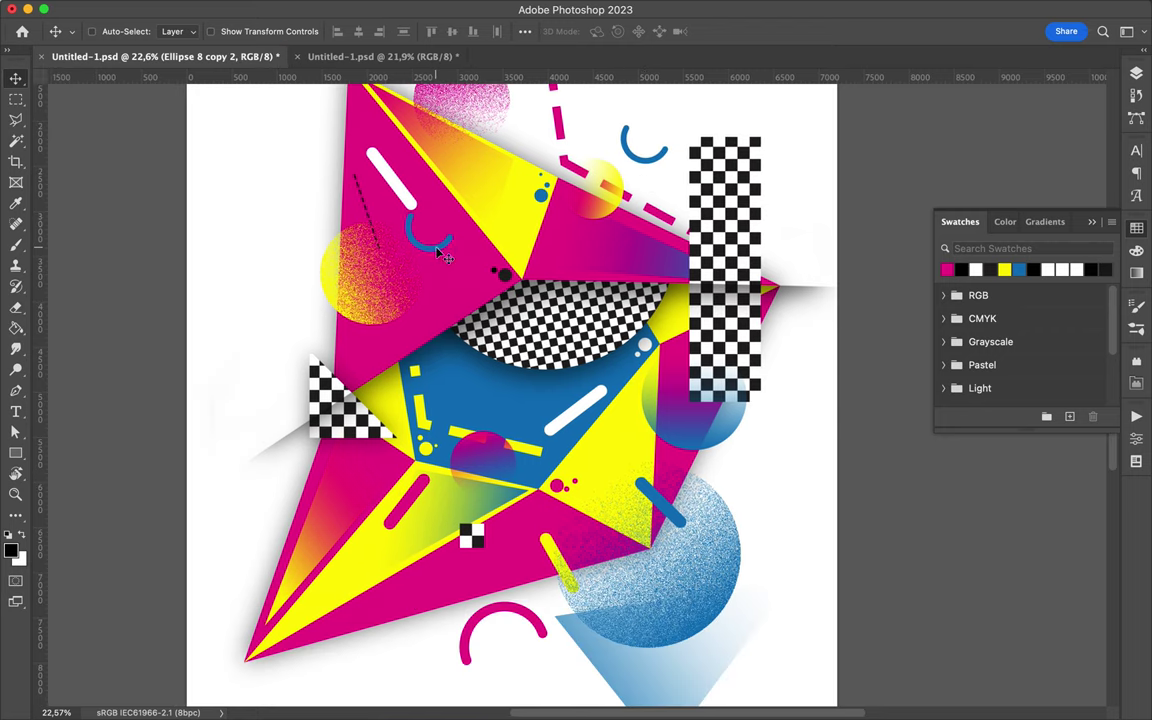
- Give the arc copy no fill and black stroke, place it by the left grainy circle, rotated about -66°
key("a")
scroll(712, 280, "right", 2)
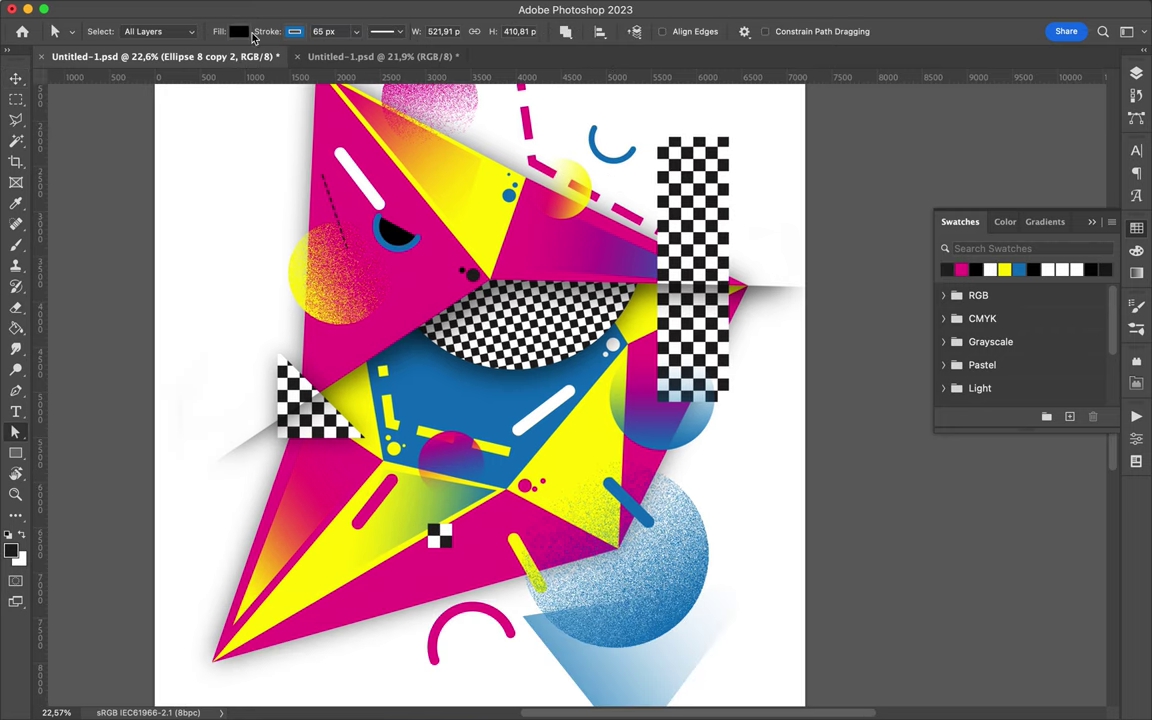
left_click(246, 32)
left_click(150, 62)
left_click(295, 31)
key("Escape")
key("v")
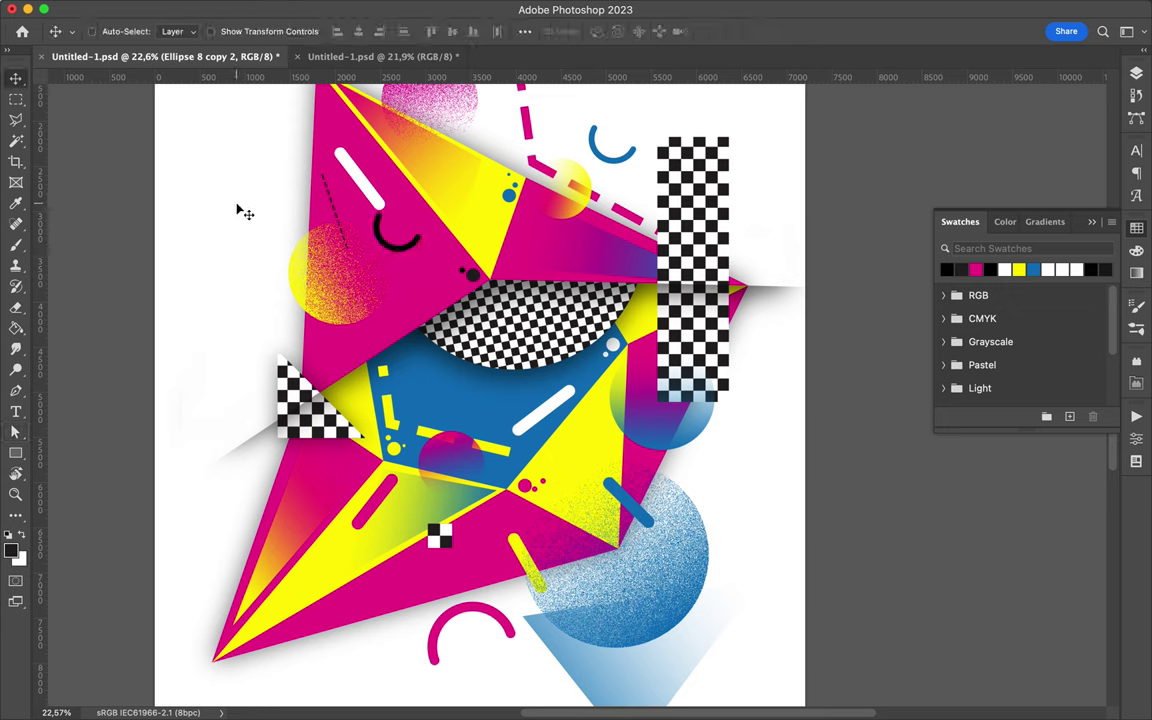
left_click_drag(370, 240, 342, 300)
key("ctrl+t")
mouse_move(388, 266)
left_mouse_down()
mouse_move(327, 265)
mouse_move(377, 340)
left_mouse_up()
key("Return")
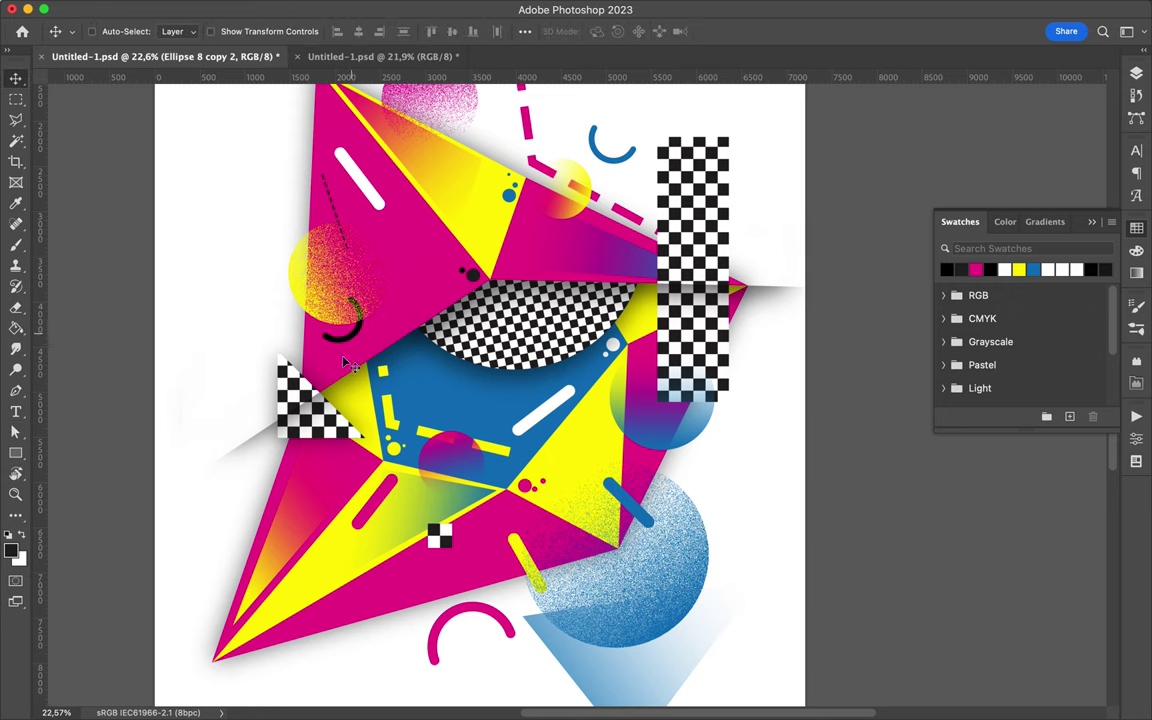
- Start a new Pen shape with its first corner near the top
key("p")
scroll(202, 265, "up", 3)
scroll(202, 265, "right", 2)
left_click(283, 138)
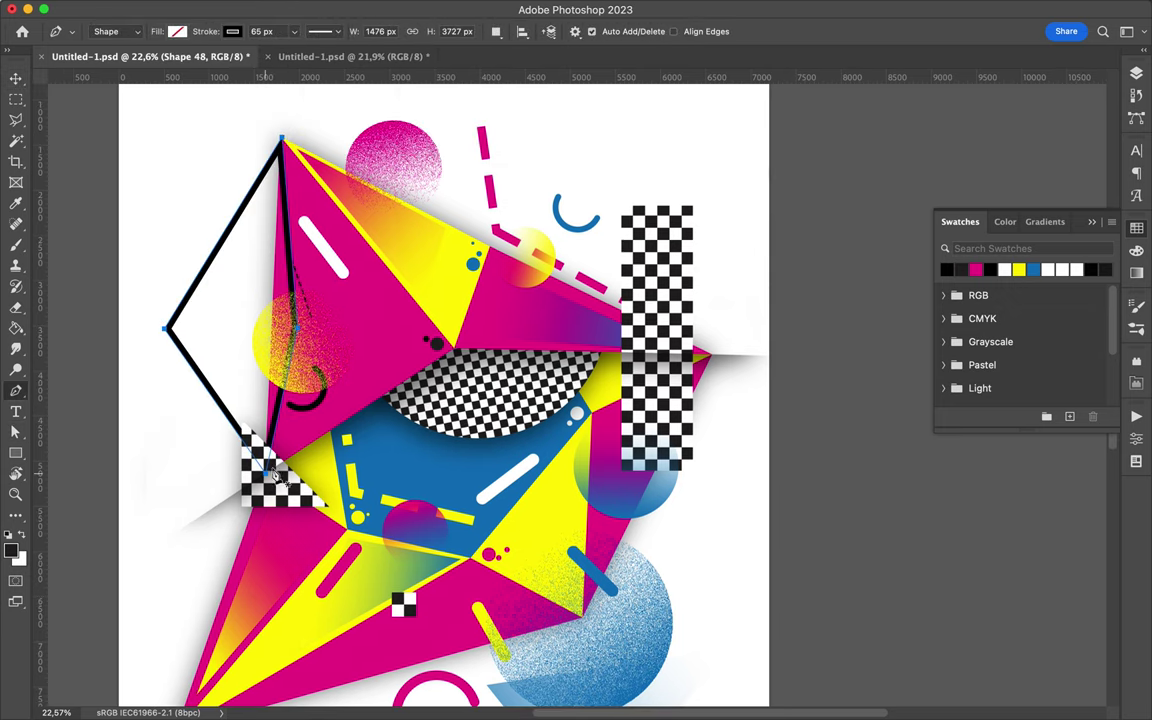
- Fill the new shape black
left_click(230, 31)
left_click(144, 113)
key("Escape")
key("v")
left_click(320, 415, "ctrl")
- Recolour the new left shape blue
key("a")
left_click(238, 31)
key("Escape")
left_click(238, 31)
left_click(134, 116)
key("Escape")
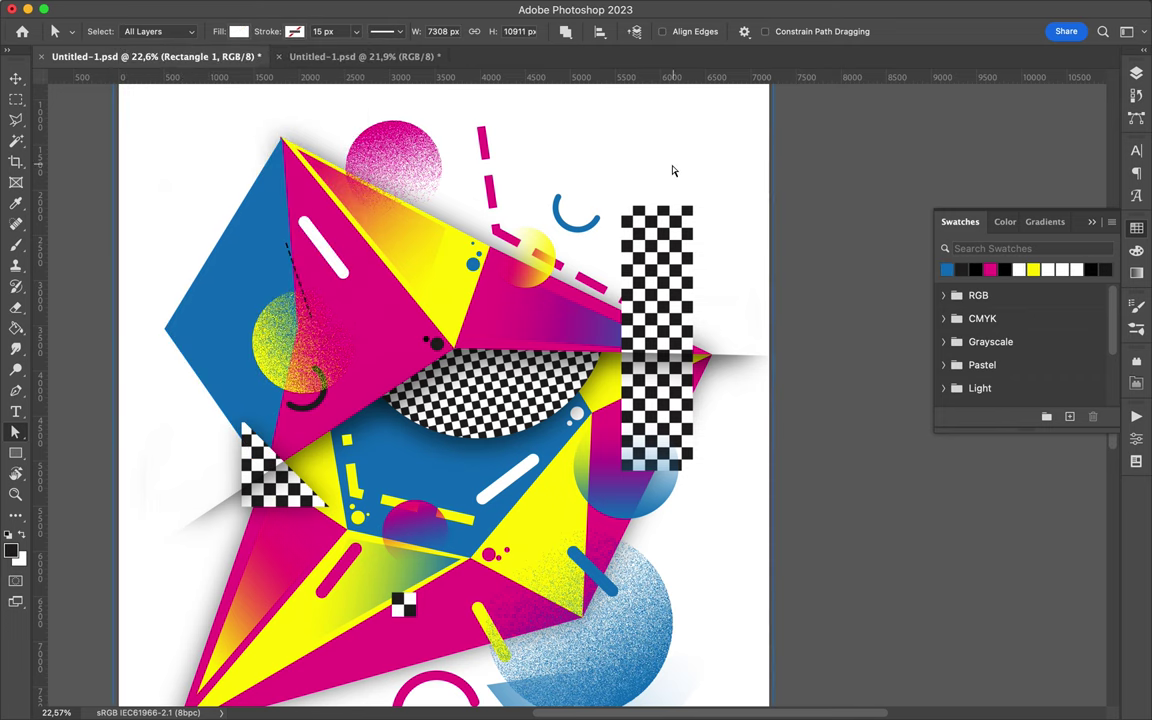
- Move the blue Shape 48 layer below Layer 1 in the stack
key("F7")
scroll(1020, 400, "down", 3)
key("v")
left_click(1000, 352)
left_click_drag(1000, 352, 1004, 643)
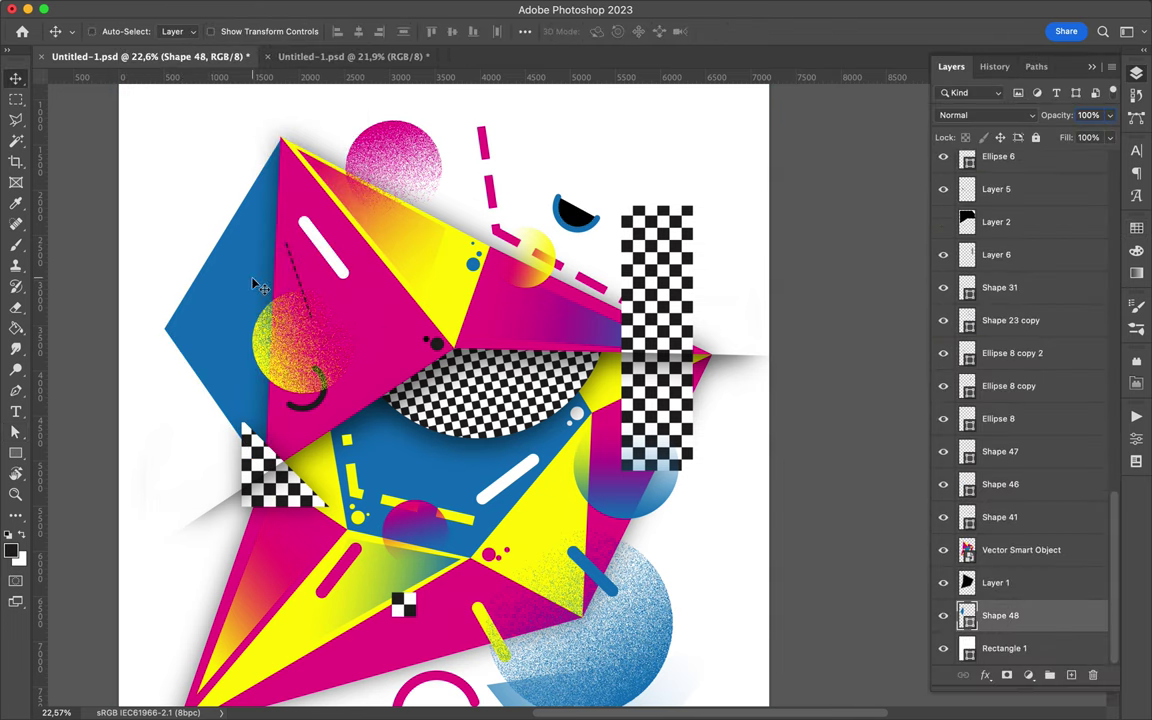
scroll(255, 285, "up", 2)
- Remove the black fill from the blue arc Ellipse 8 copy
key("a")
left_click(733, 170)
left_click(238, 31)
left_click(135, 90)
key("Escape")
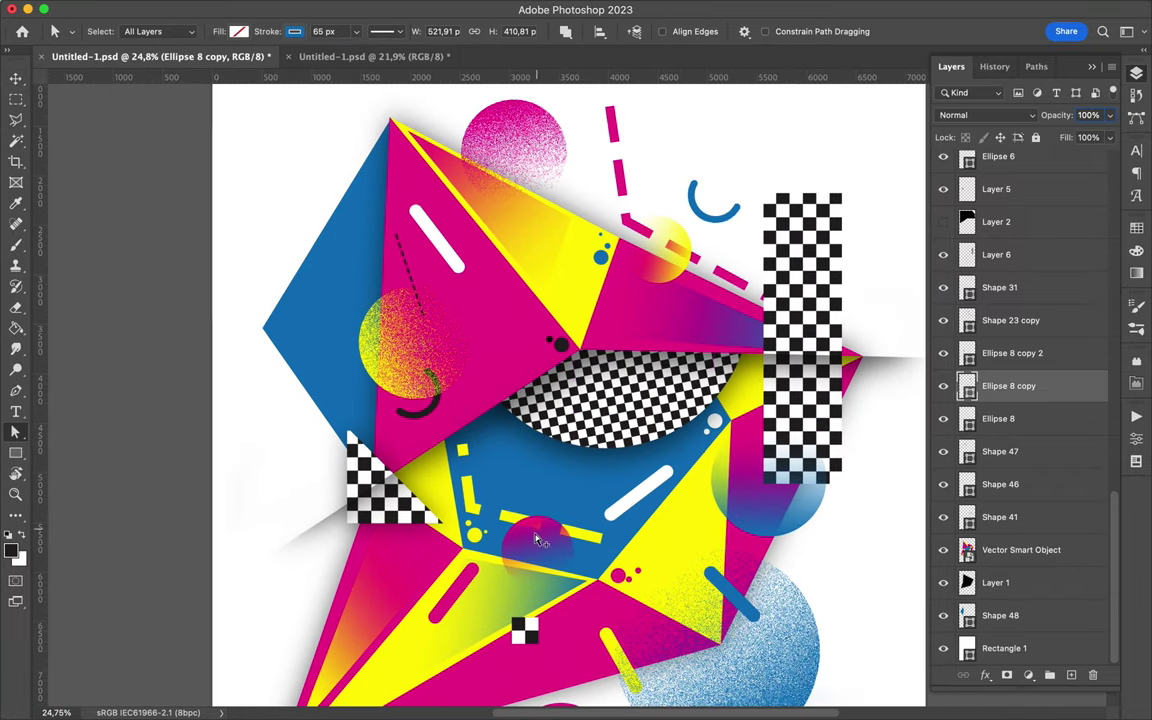
- Shift the magenta gradient circle down and right, then select the pink dashed line
key("v")
left_click_drag(537, 535, 573, 563)
scroll(716, 537, "right", 5)
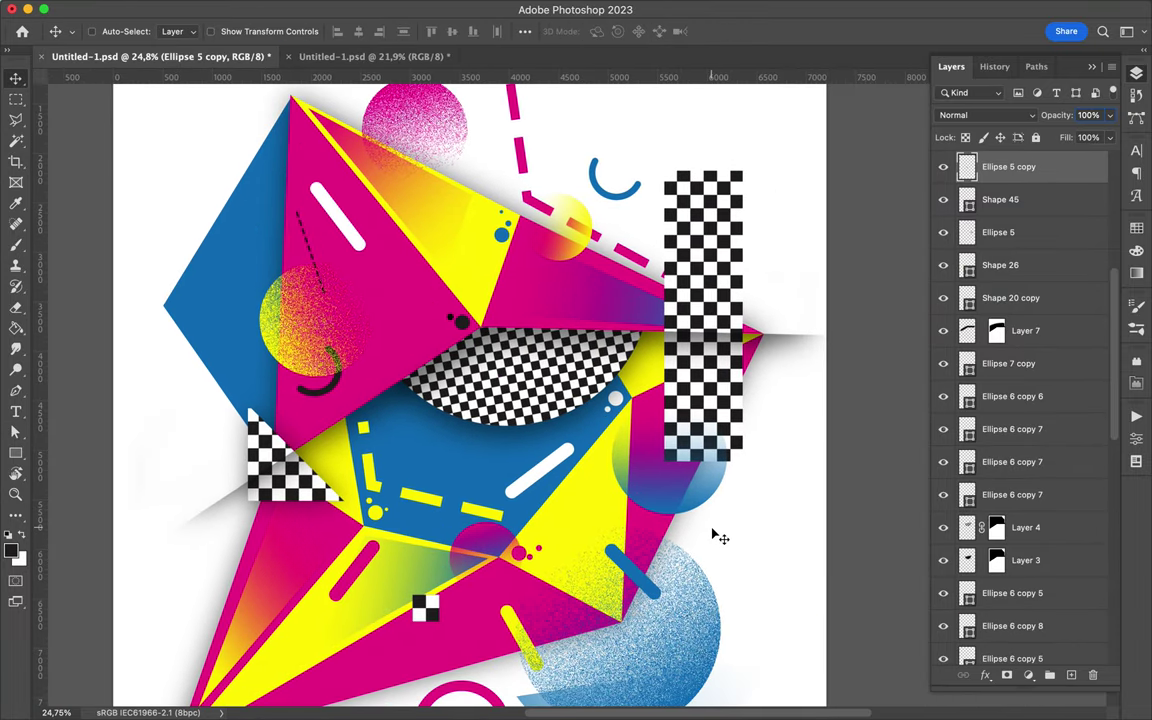
left_click(587, 241)
key("a")
scroll(510, 176, "up", 5)
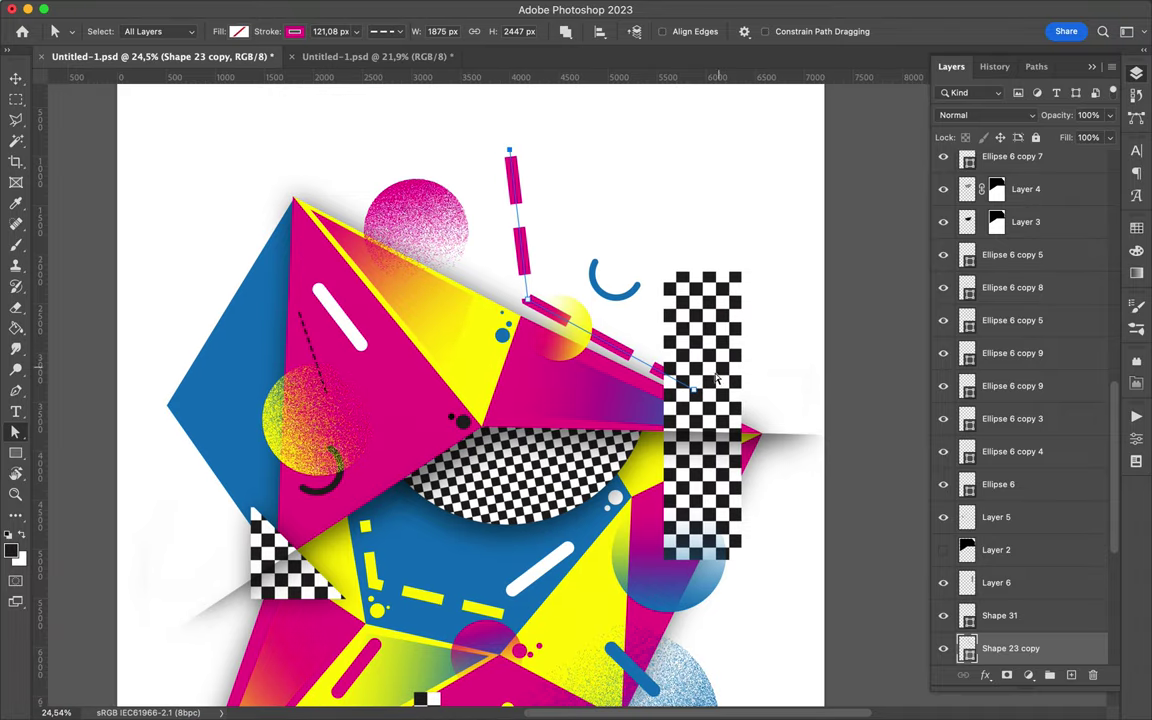
scroll(511, 168, "down", 2)
scroll(370, 514, "down", 5)
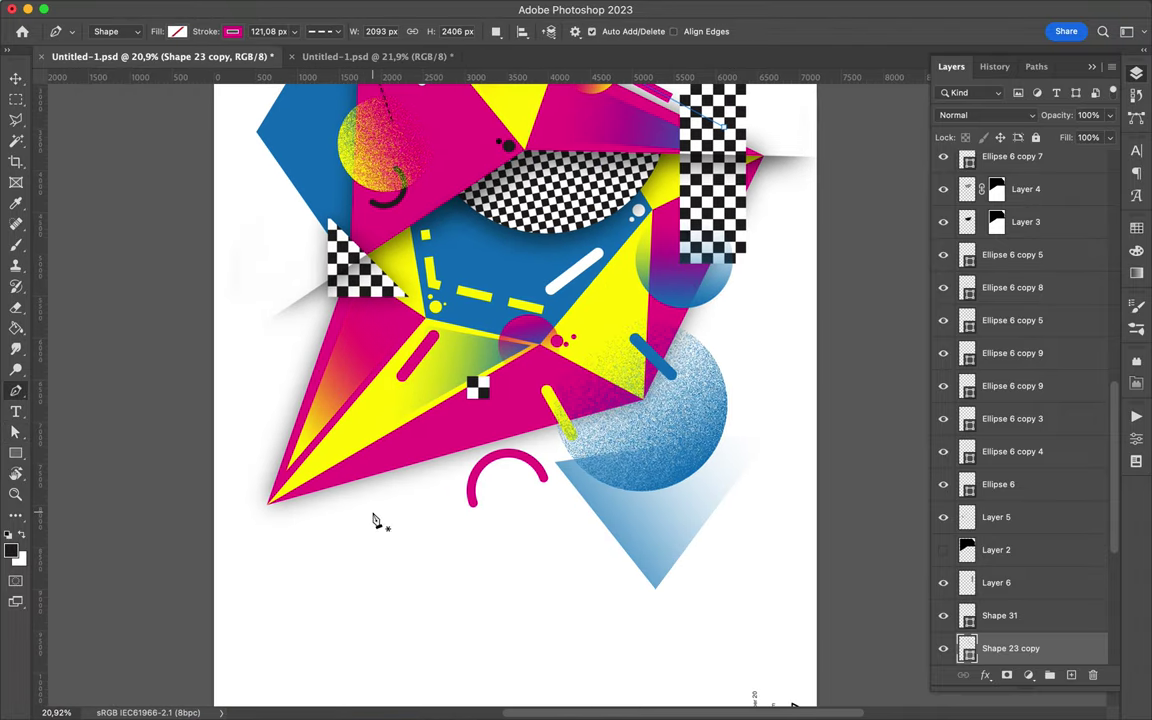
- Pen a bent path and give it a blue 431 px stroke
key("p")
left_click(340, 505)
left_click(508, 482)
left_click(636, 630)
left_click(298, 36)
left_click(354, 89)
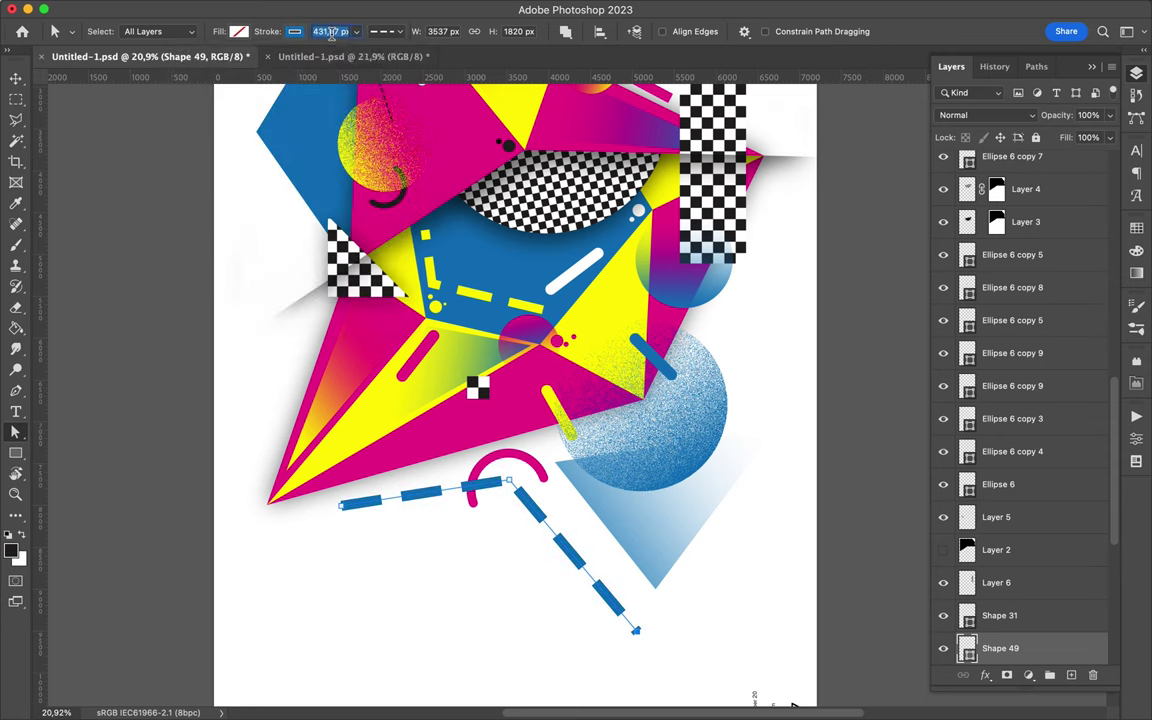
key("Return")
- Move the thick blue bent bar below the artwork beside the magenta arc
scroll(1030, 450, "down", 5)
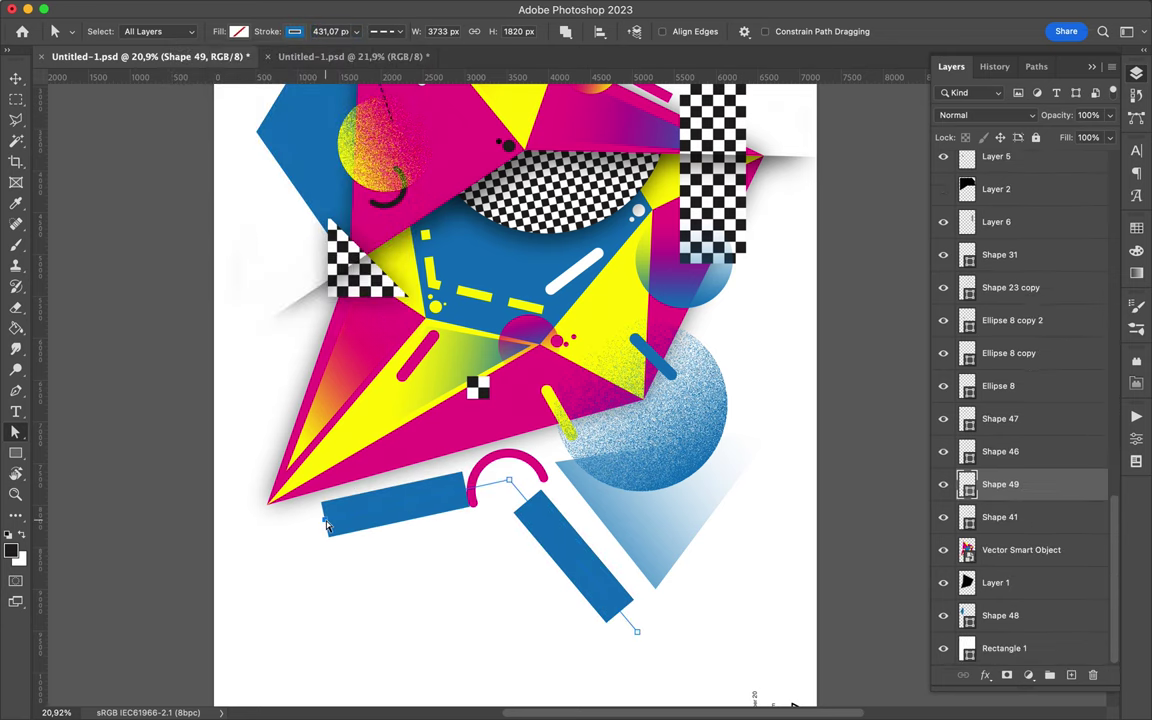
key("v")
left_click_drag(419, 501, 395, 513)
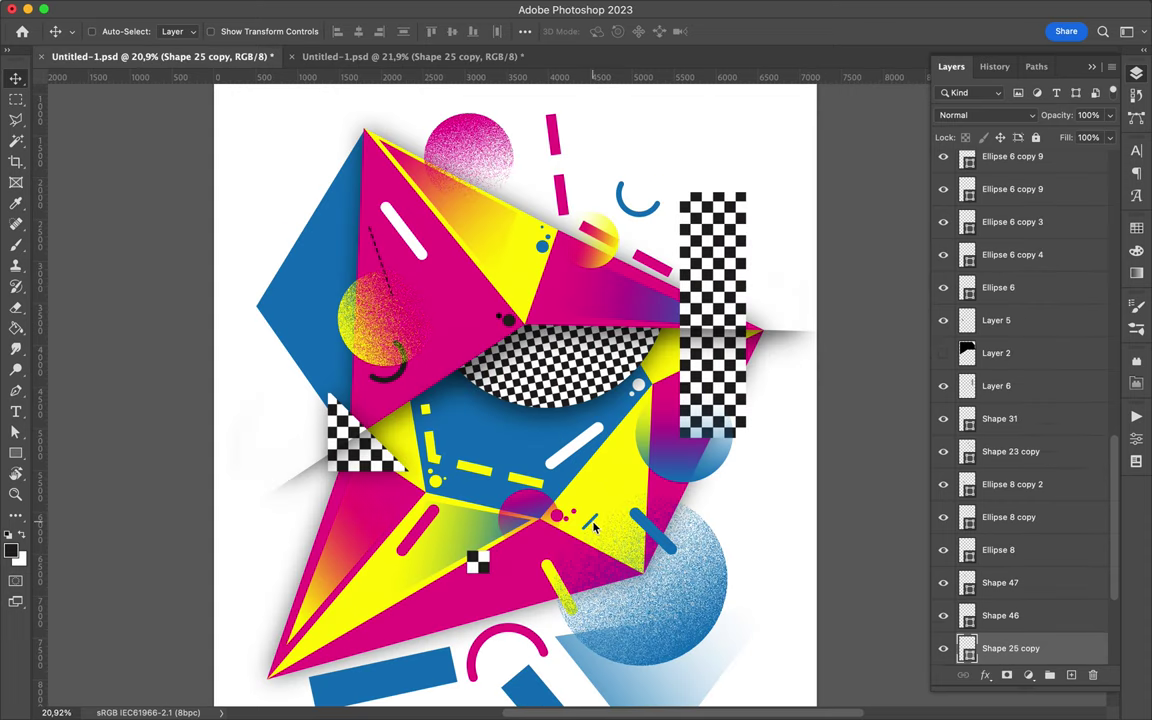
- Duplicate the small slash, recolour the copy, and place it on the artwork
key("ctrl+j")
left_click(200, 31)
left_click(285, 116)
key("ctrl+t")
left_click_drag(593, 527, 483, 305)
key("Return")
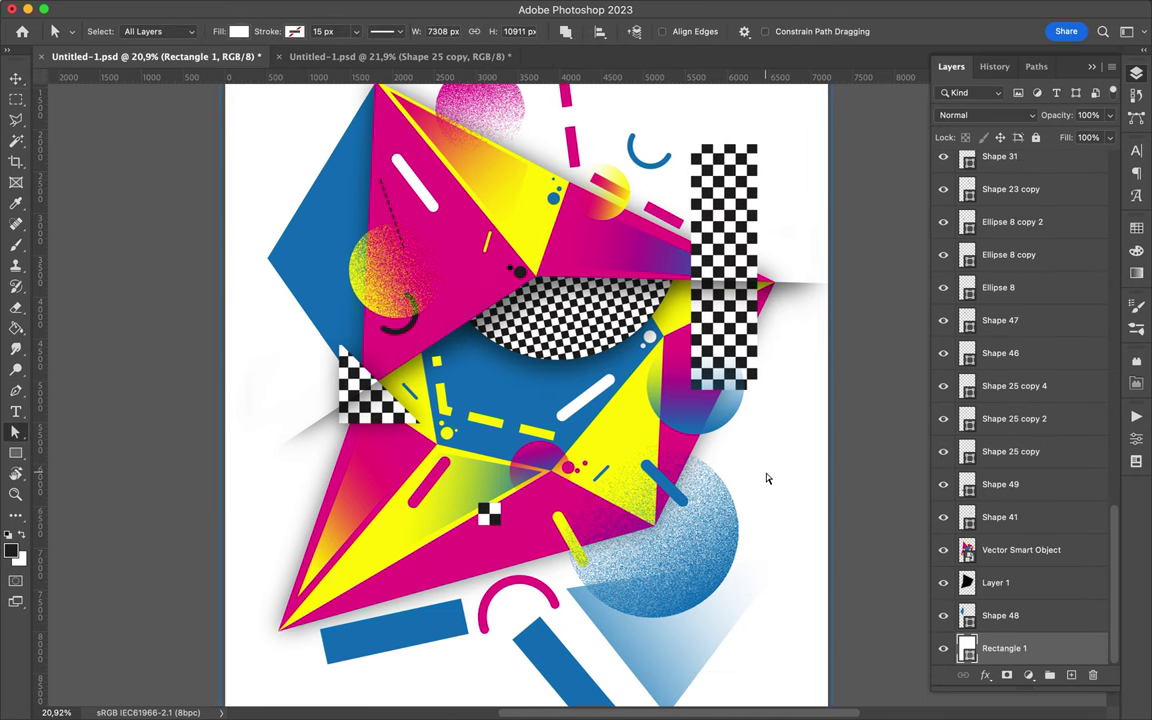
- Add a GEO #12 text line on the canvas
key("t")
left_click(525, 413)
key("ctrl+Return")
key("v")
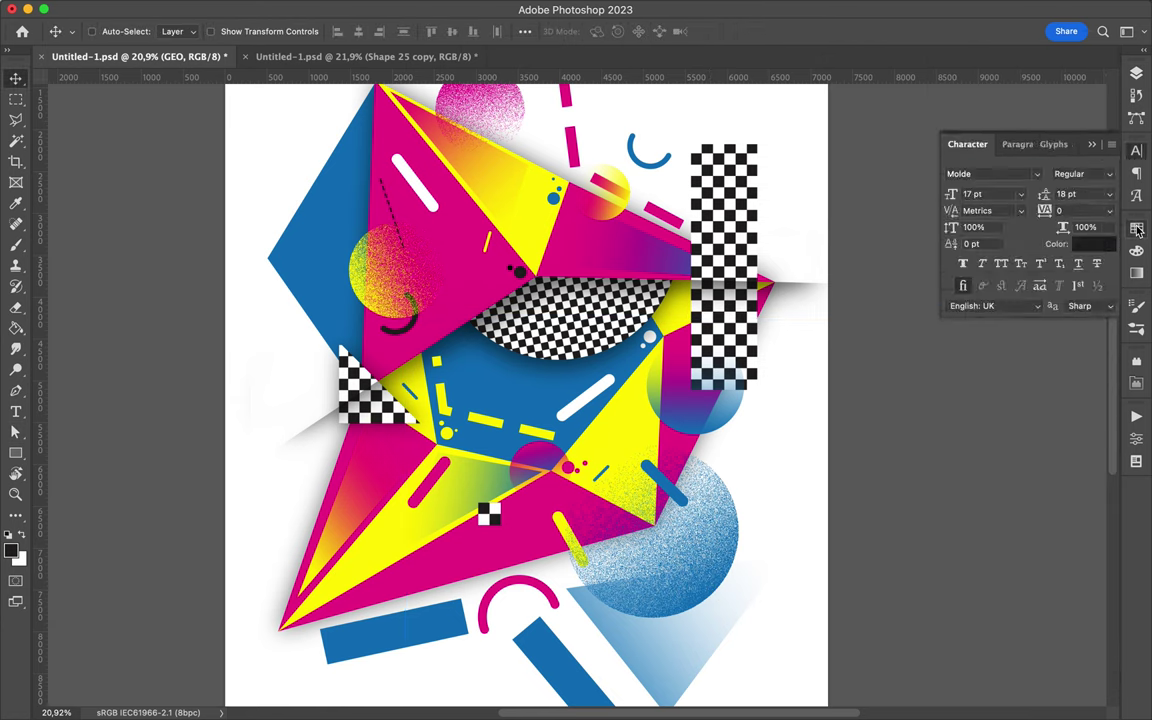
- Shrink the text with Free Transform, then undo the last two edits
key("ctrl+t")
key("ctrl+0")
left_click_drag(540, 661, 540, 620)
key("Return")
key("ctrl+z")
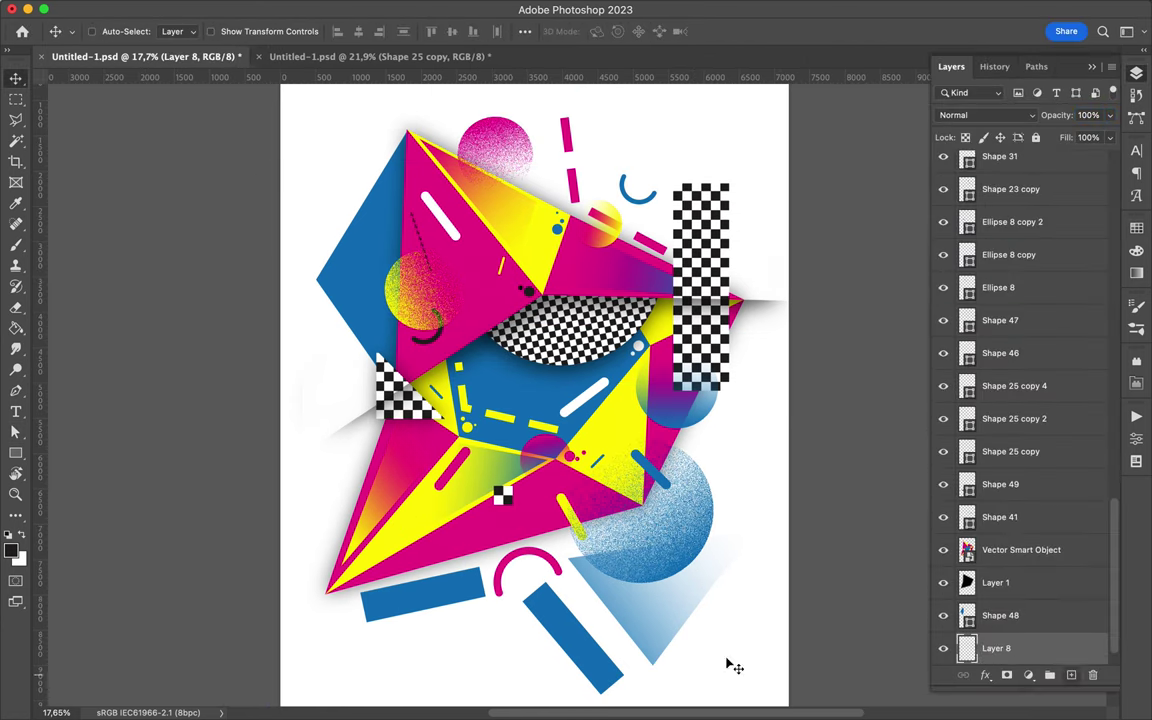
key("ctrl+z")
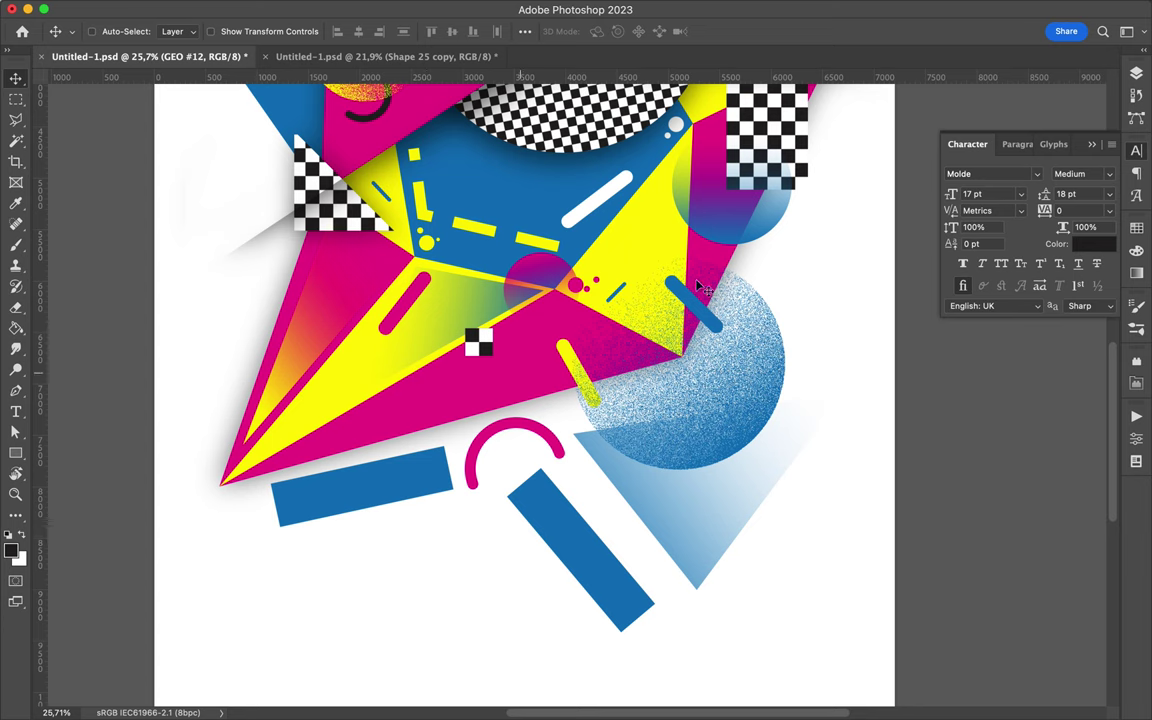
- Move the GEO #12 text layer to the top of the Layers panel
left_click_drag(1029, 651, 1029, 186)
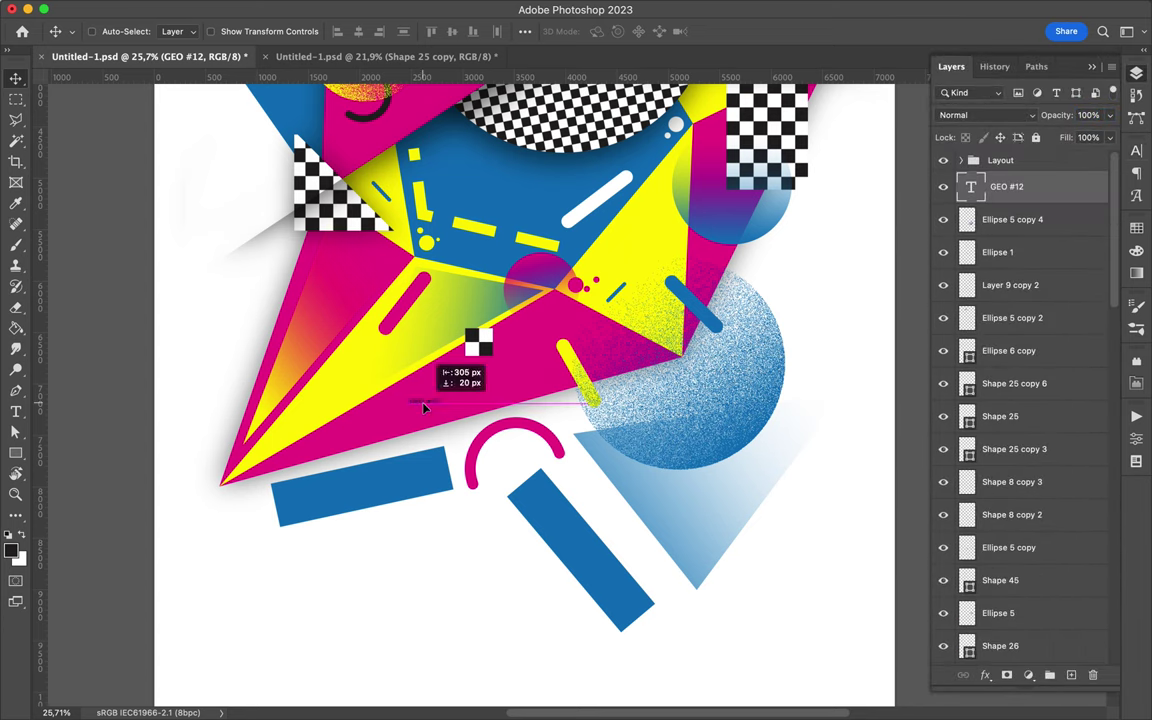
key("ctrl+t")
key("Return")
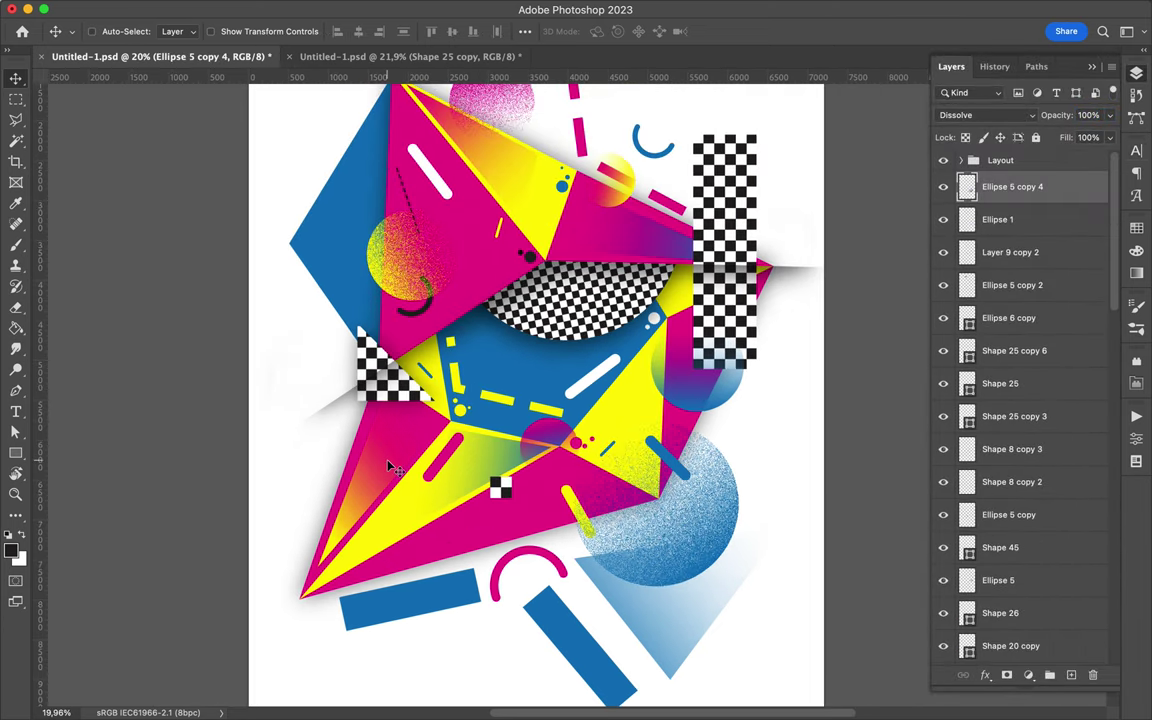
- Pen a thin three-point dashed line across the lower-left facet
left_click(348, 550)
left_click(407, 494)
left_click(466, 494)
left_click(238, 31)
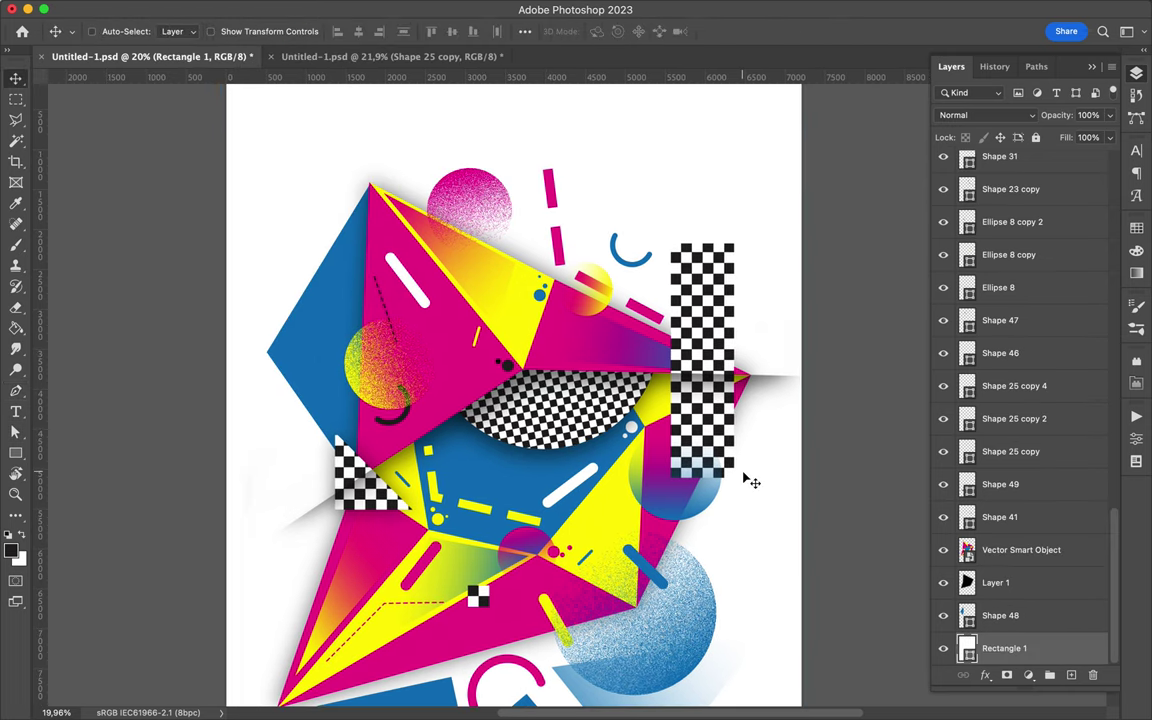
- Fill the new pen shape magenta
left_click(177, 31)
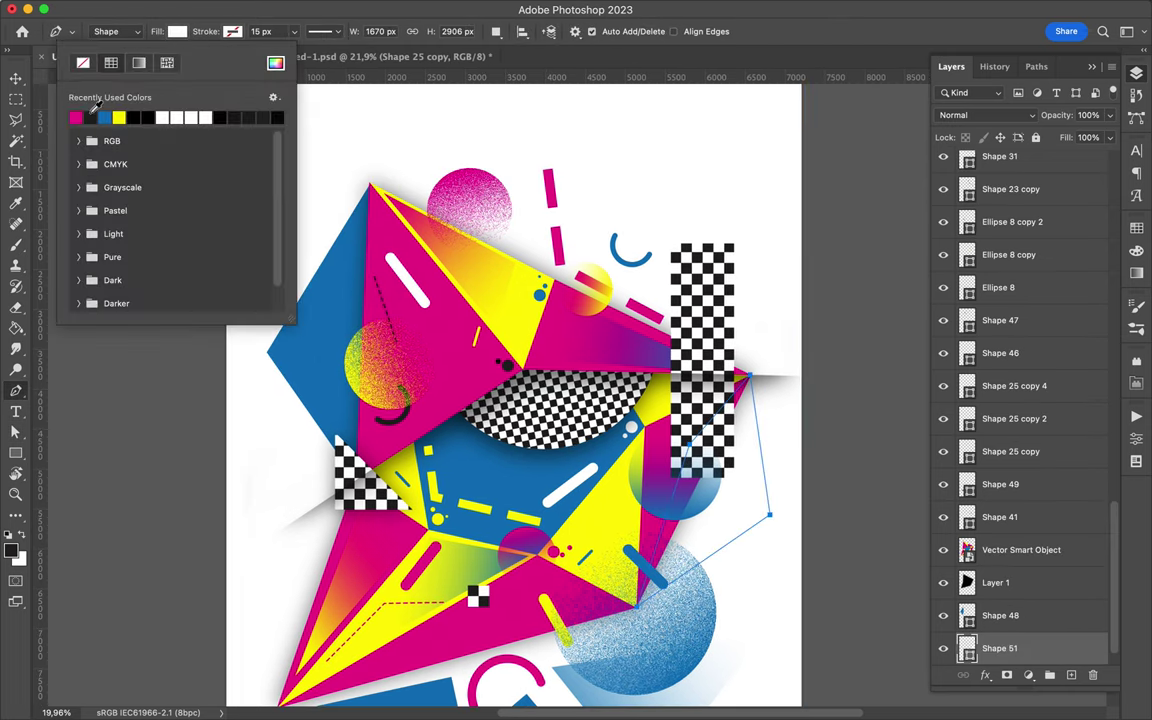
left_click(85, 113)
key("Return")
scroll(753, 573, "down", 3)
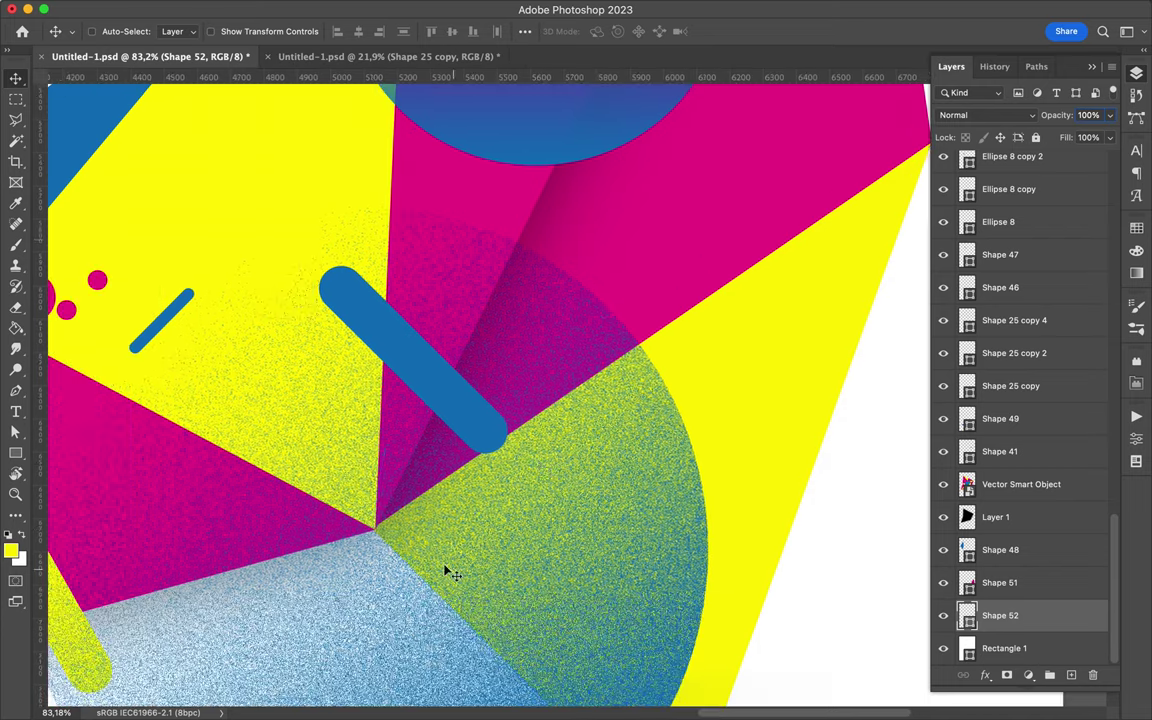
scroll(364, 533, "up", 3)
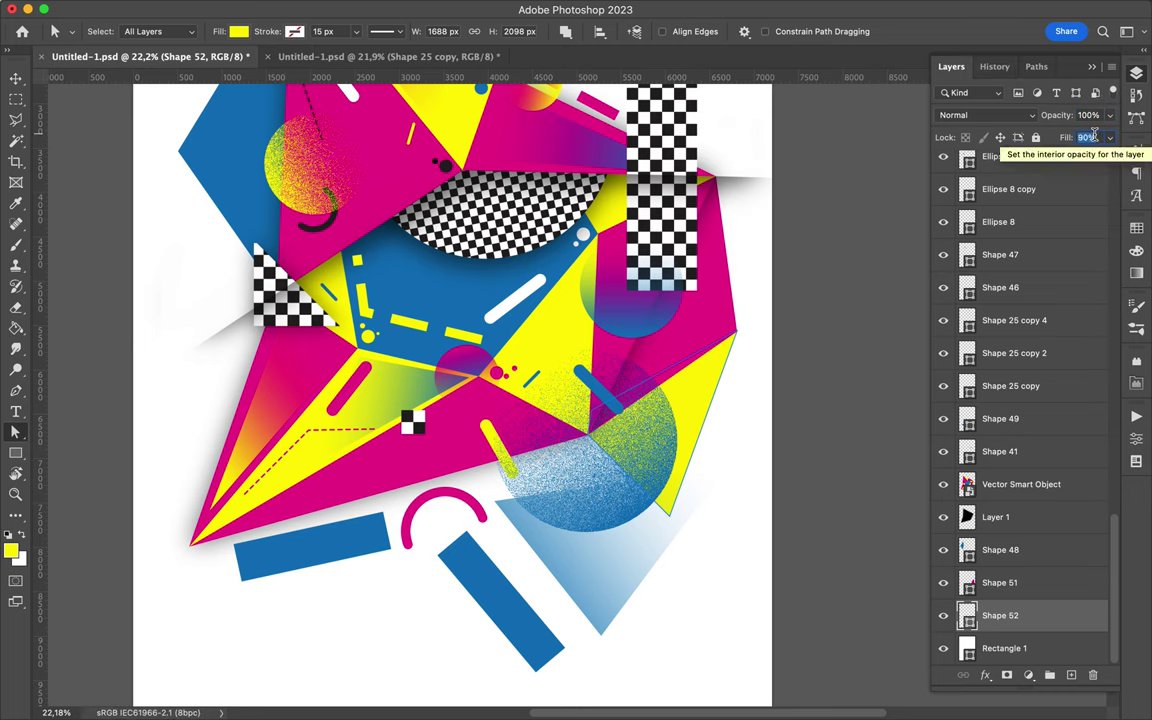
- Set the yellow triangle's layer Fill to 40%
left_click(1087, 137)
type("40")
key("Return")
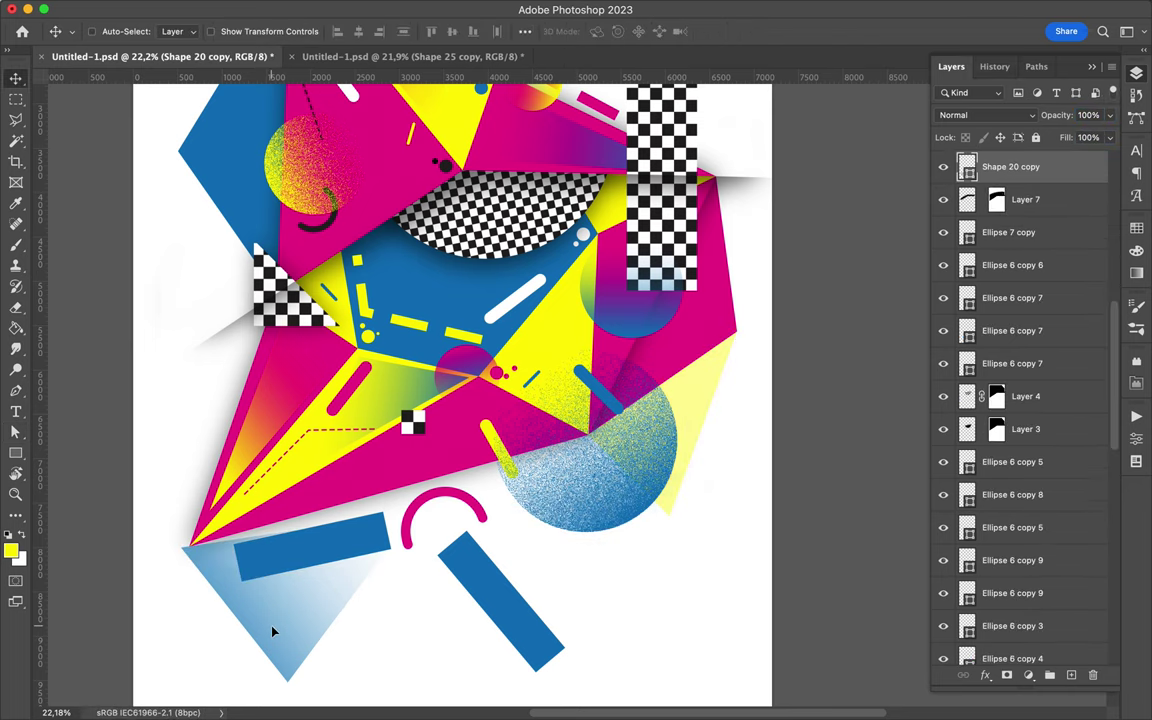
scroll(124, 277, "up", 3)
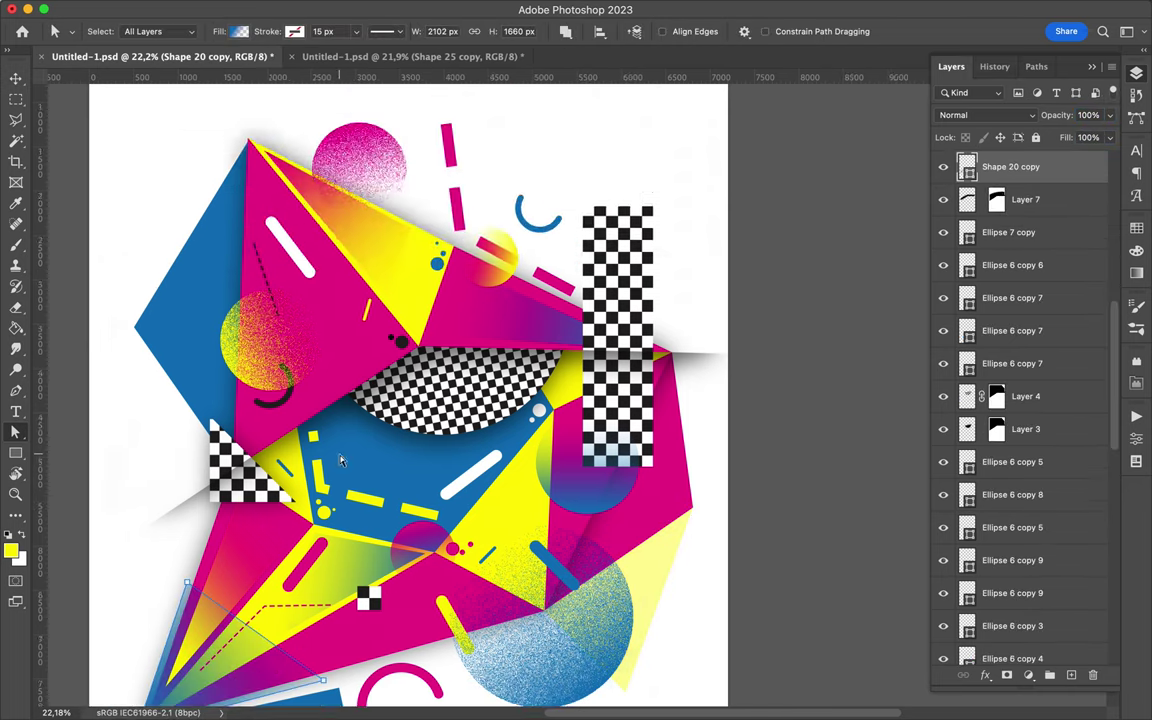
scroll(124, 277, "up", 3)
scroll(124, 277, "up", 3)
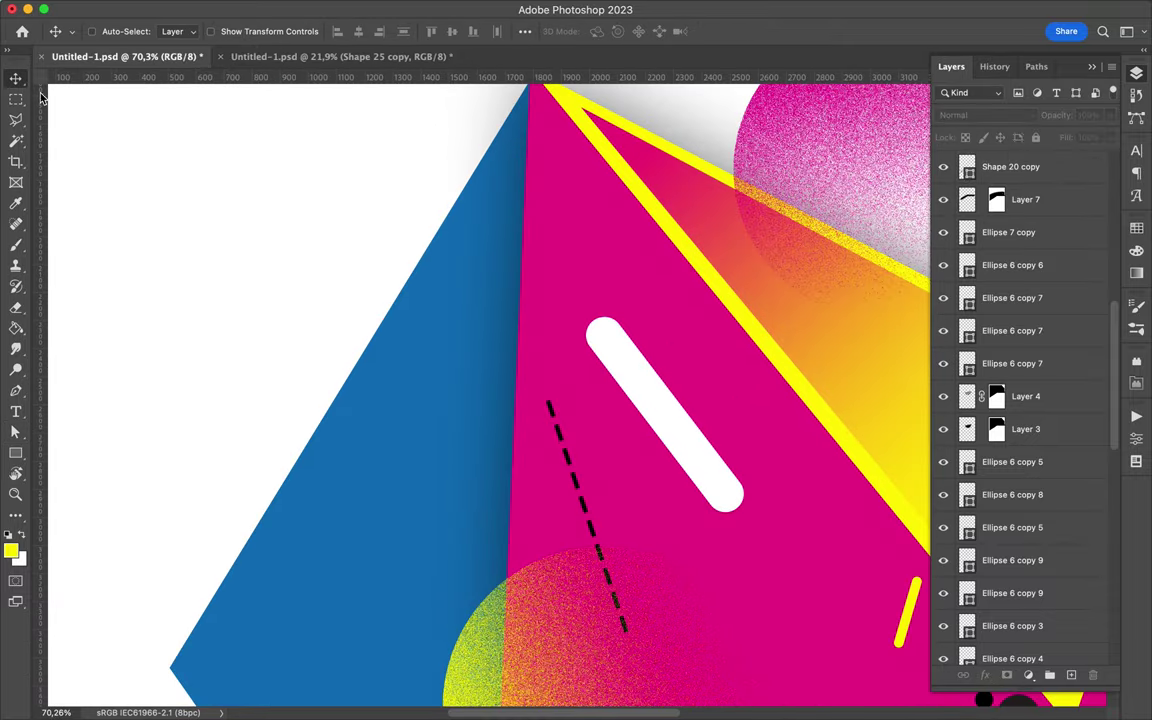
- Select the large blue shape, fit the poster on screen, and save it
left_click(417, 324, "ctrl")
scroll(445, 313, "up", 2)
scroll(437, 300, "up", 1)
scroll(347, 244, "up", 3)
key("ctrl+0")
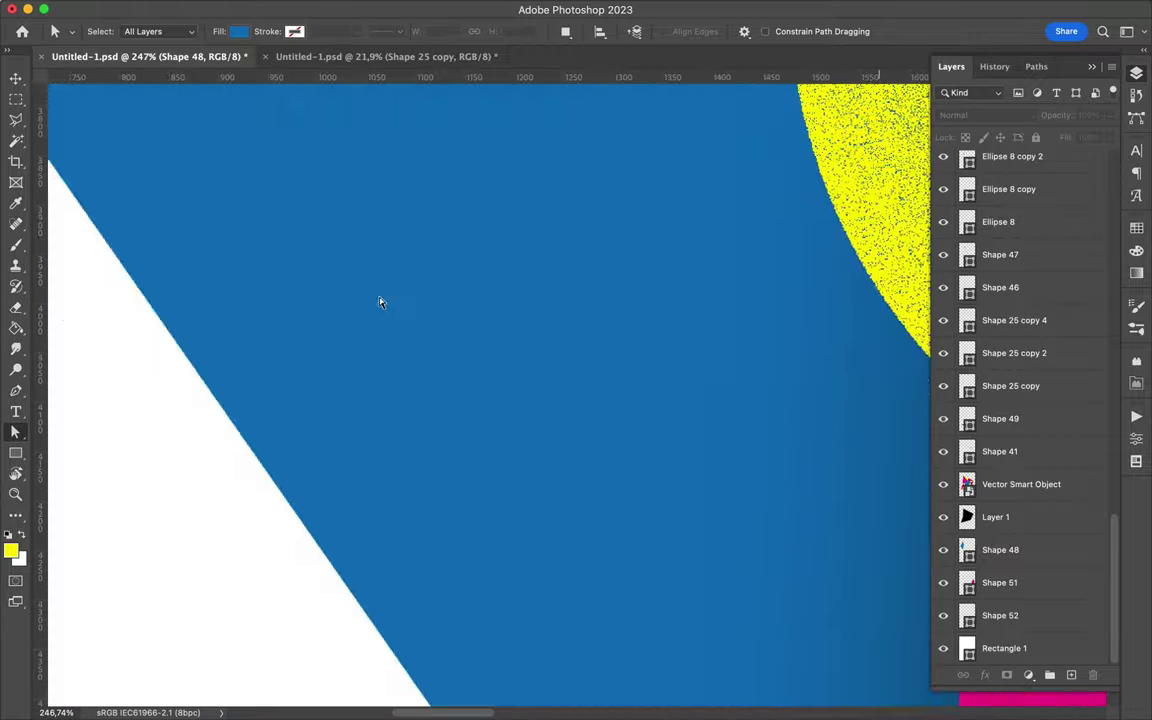
key("ctrl+s")
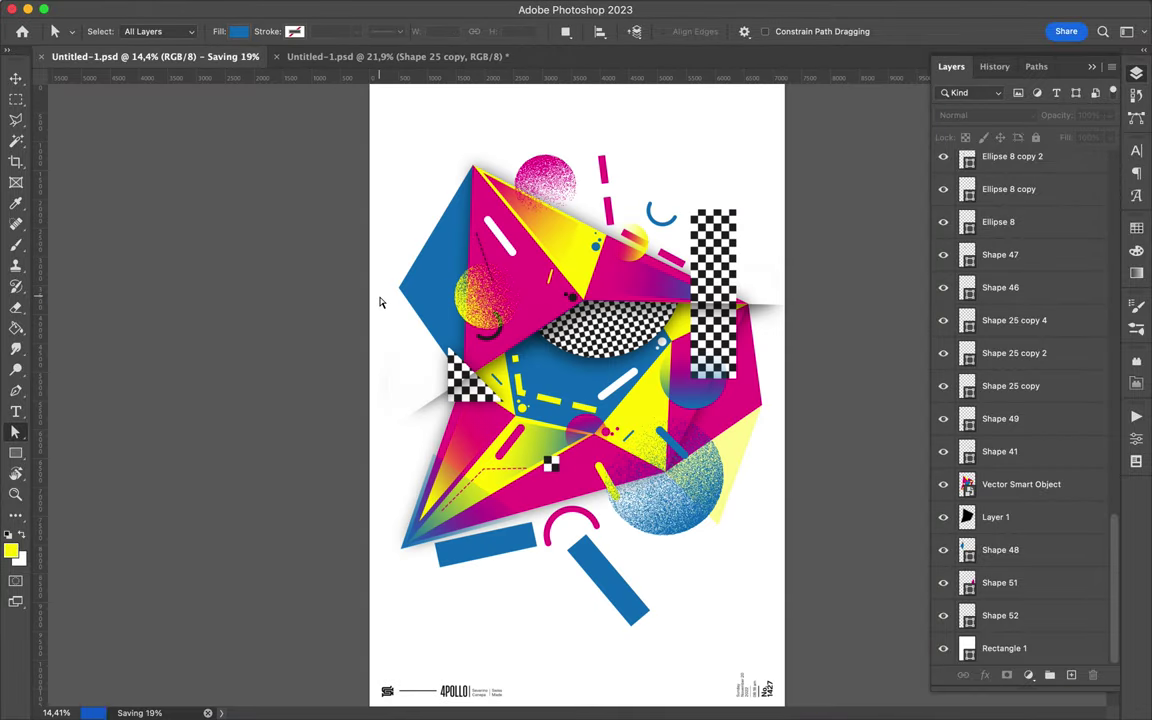
- Pen a large blue triangle over the upper right of the artwork
key("p")
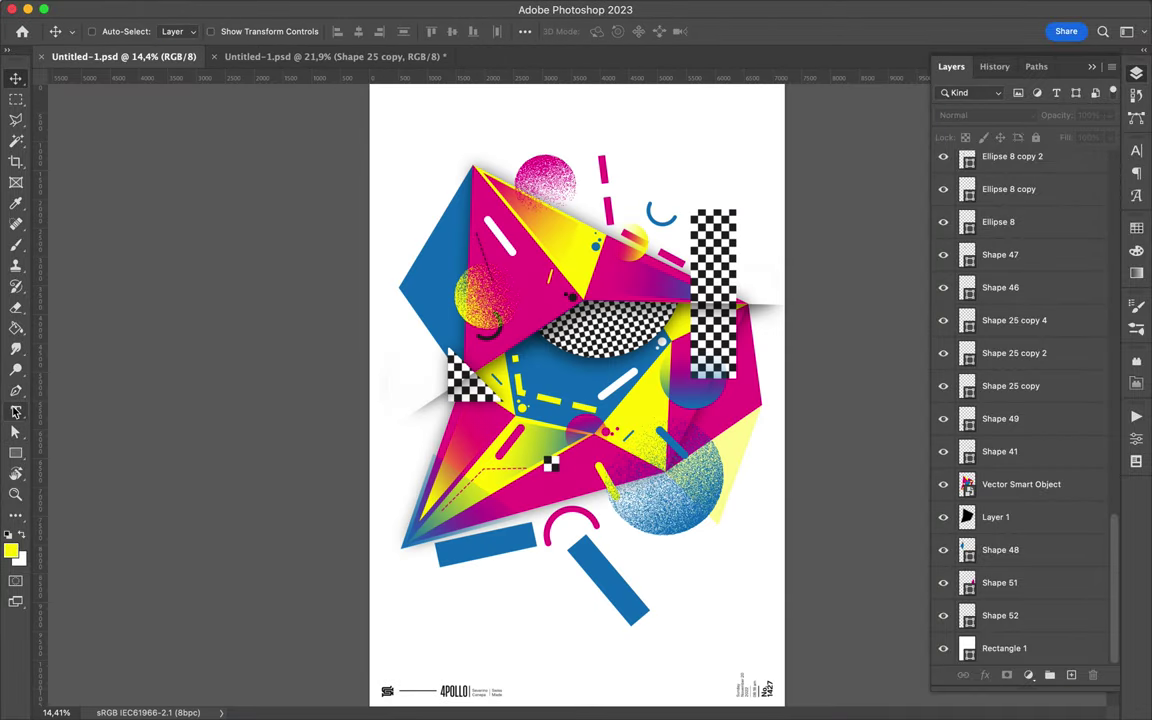
left_click(480, 196)
left_click(679, 113)
left_click(595, 246)
left_click(177, 31)
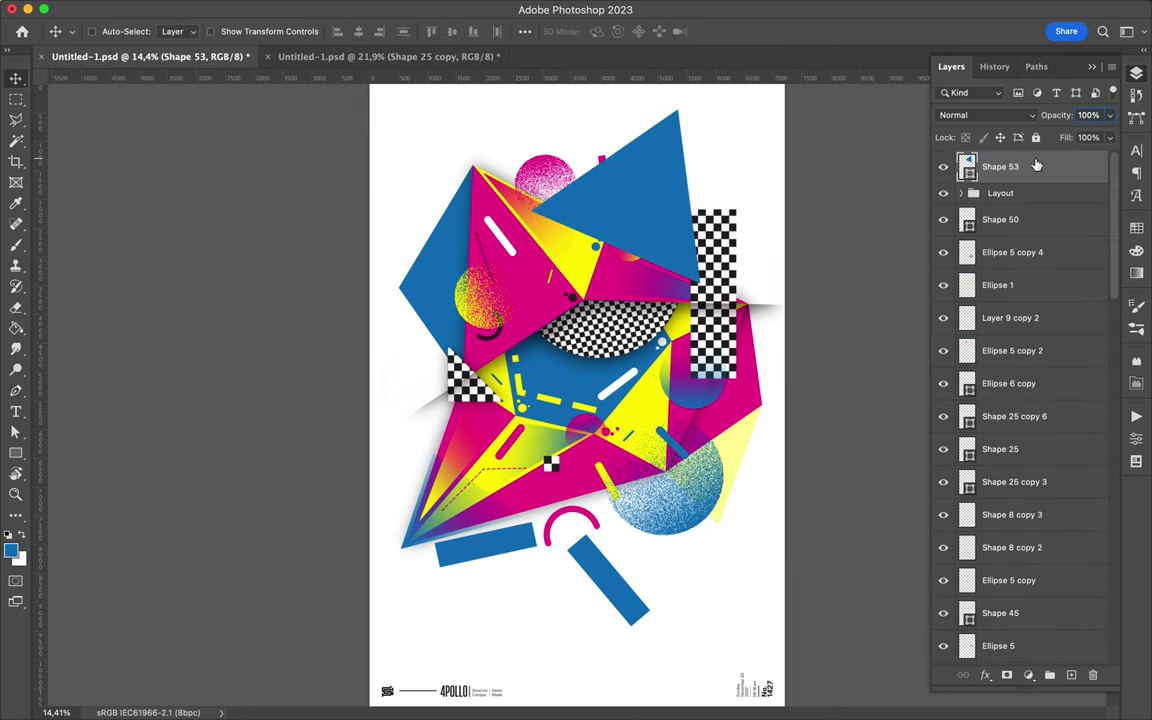
- Drop the triangle's layer just above Shape 48 and lower its Fill to 33%
mouse_move(1000, 166)
left_mouse_down()
mouse_move(1037, 663)
mouse_move(1013, 563)
left_mouse_up()
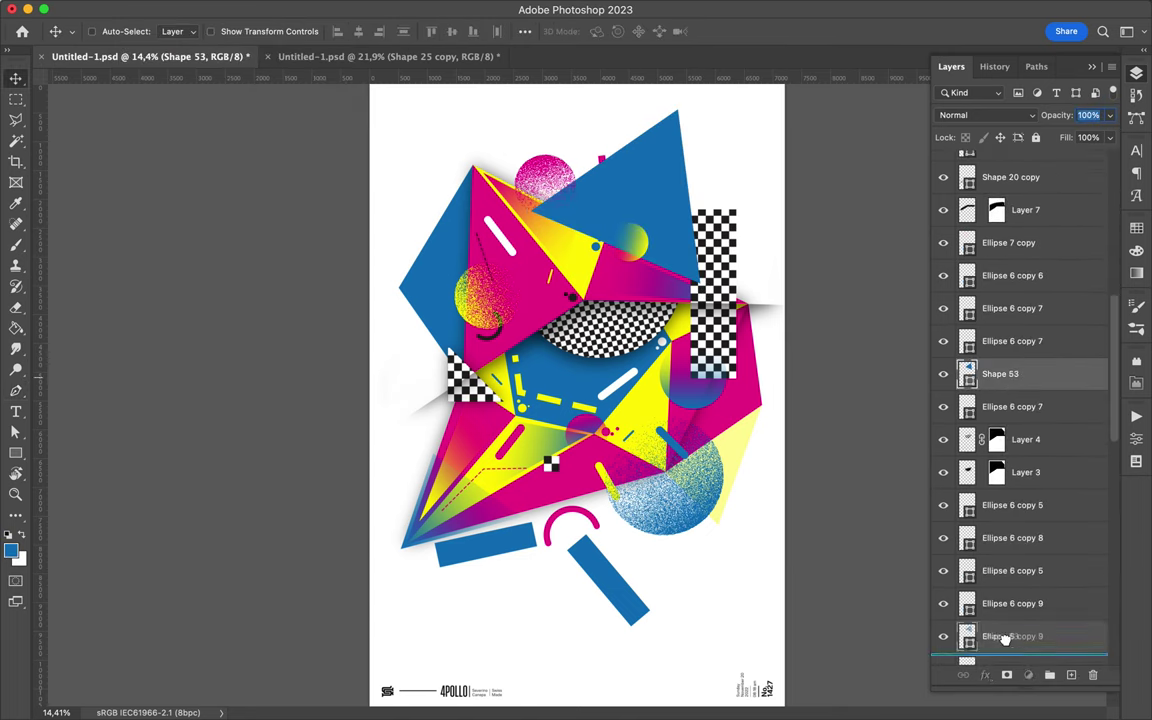
left_click_drag(1013, 563, 1010, 532)
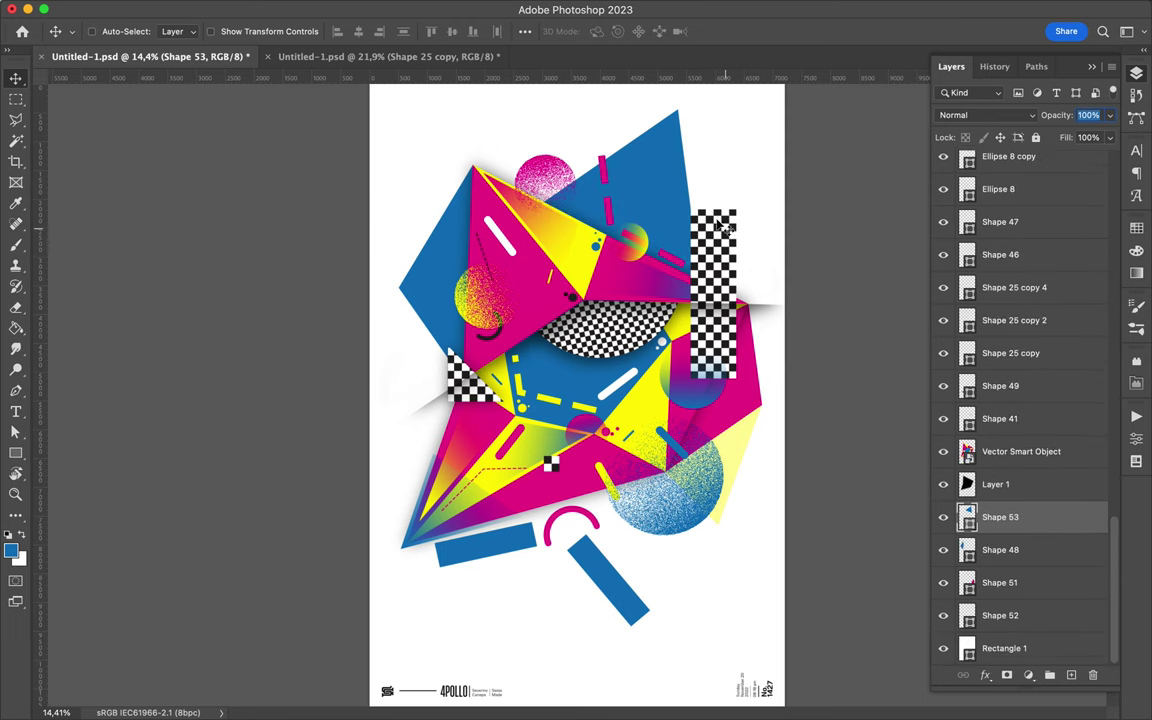
left_click_drag(1092, 162, 1061, 164)
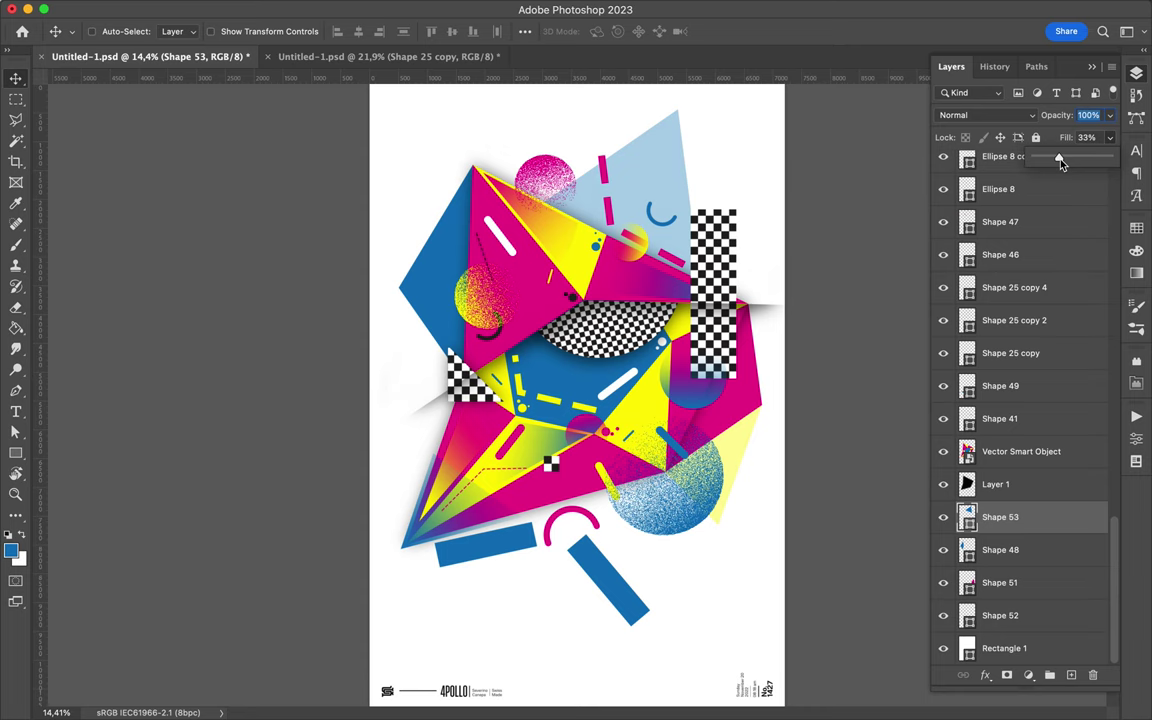
- Tweak the large blue shape's fill, then fit the poster on screen and save
key("ctrl+Tab")
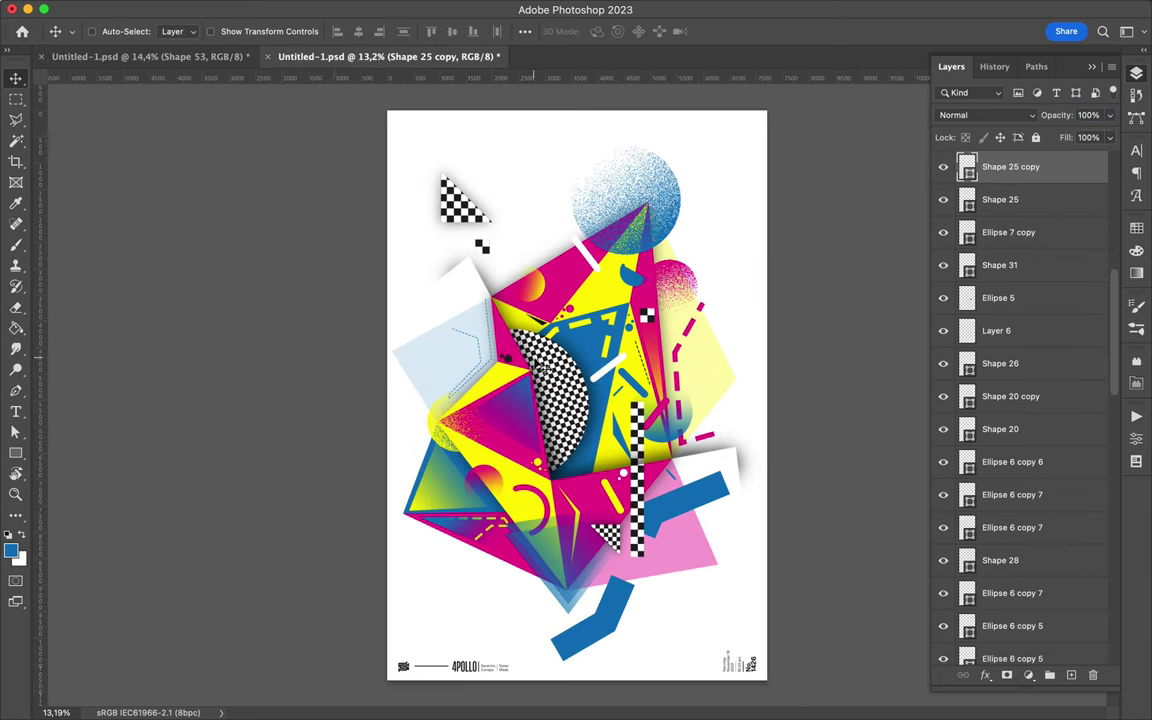
left_click(207, 58)
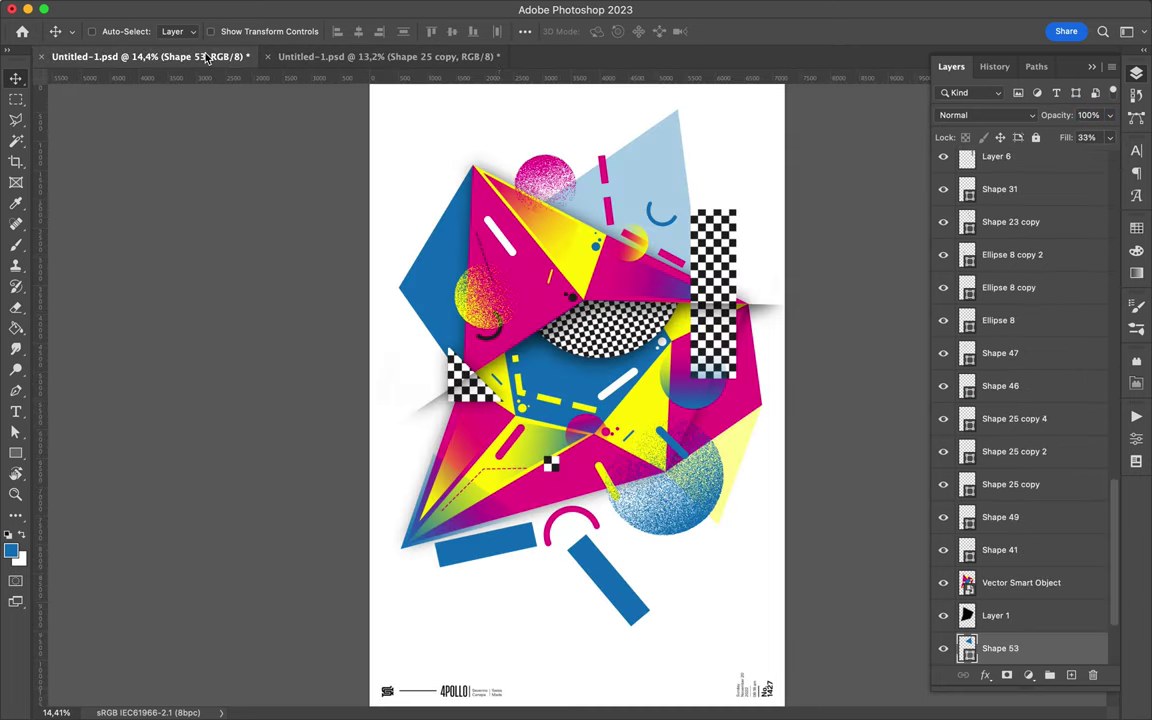
left_click_drag(1110, 137, 1089, 163)
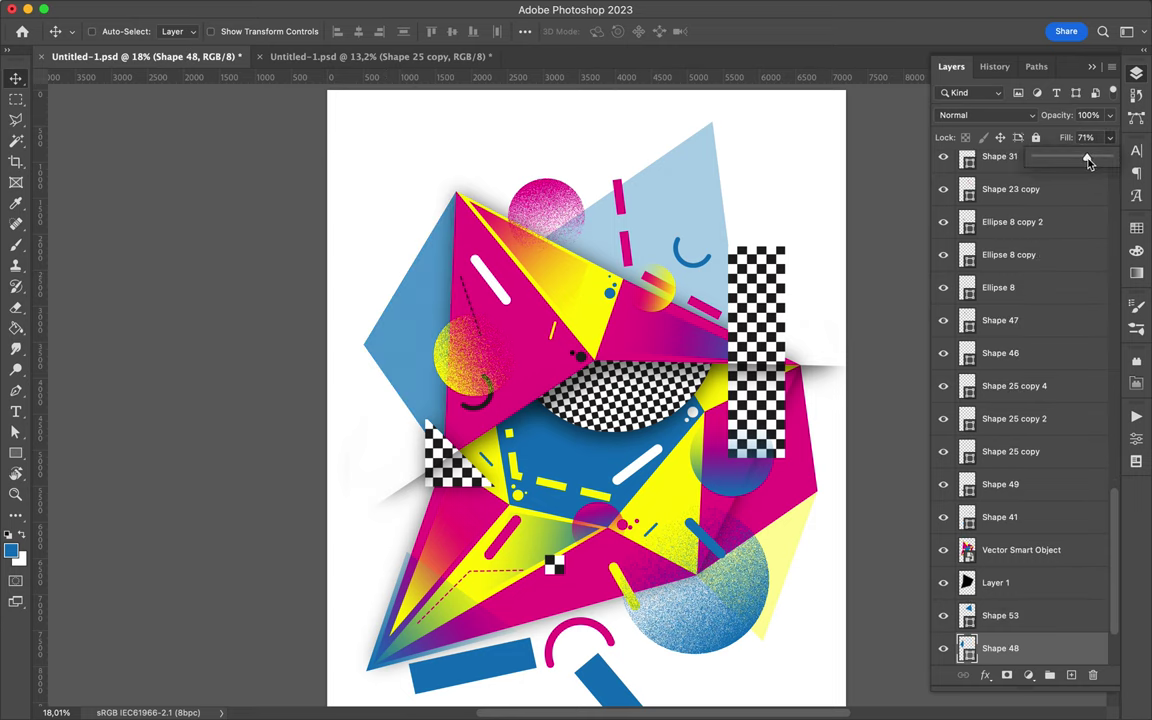
key("ctrl+0")
key("ctrl+s")
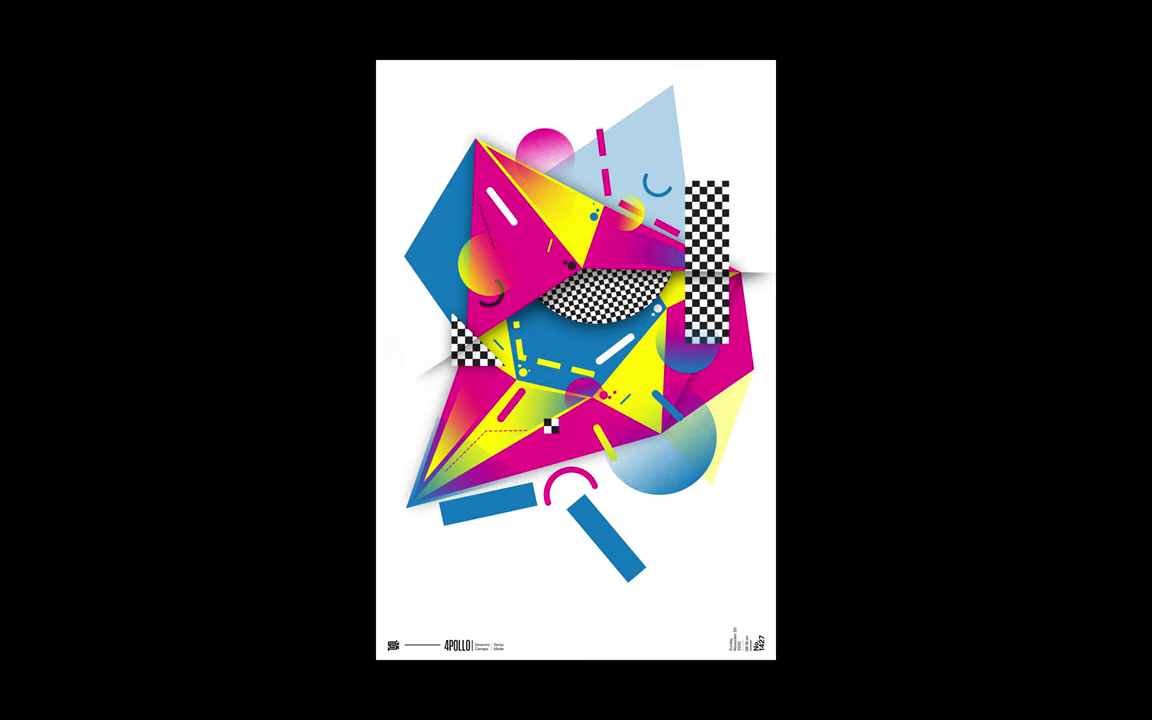